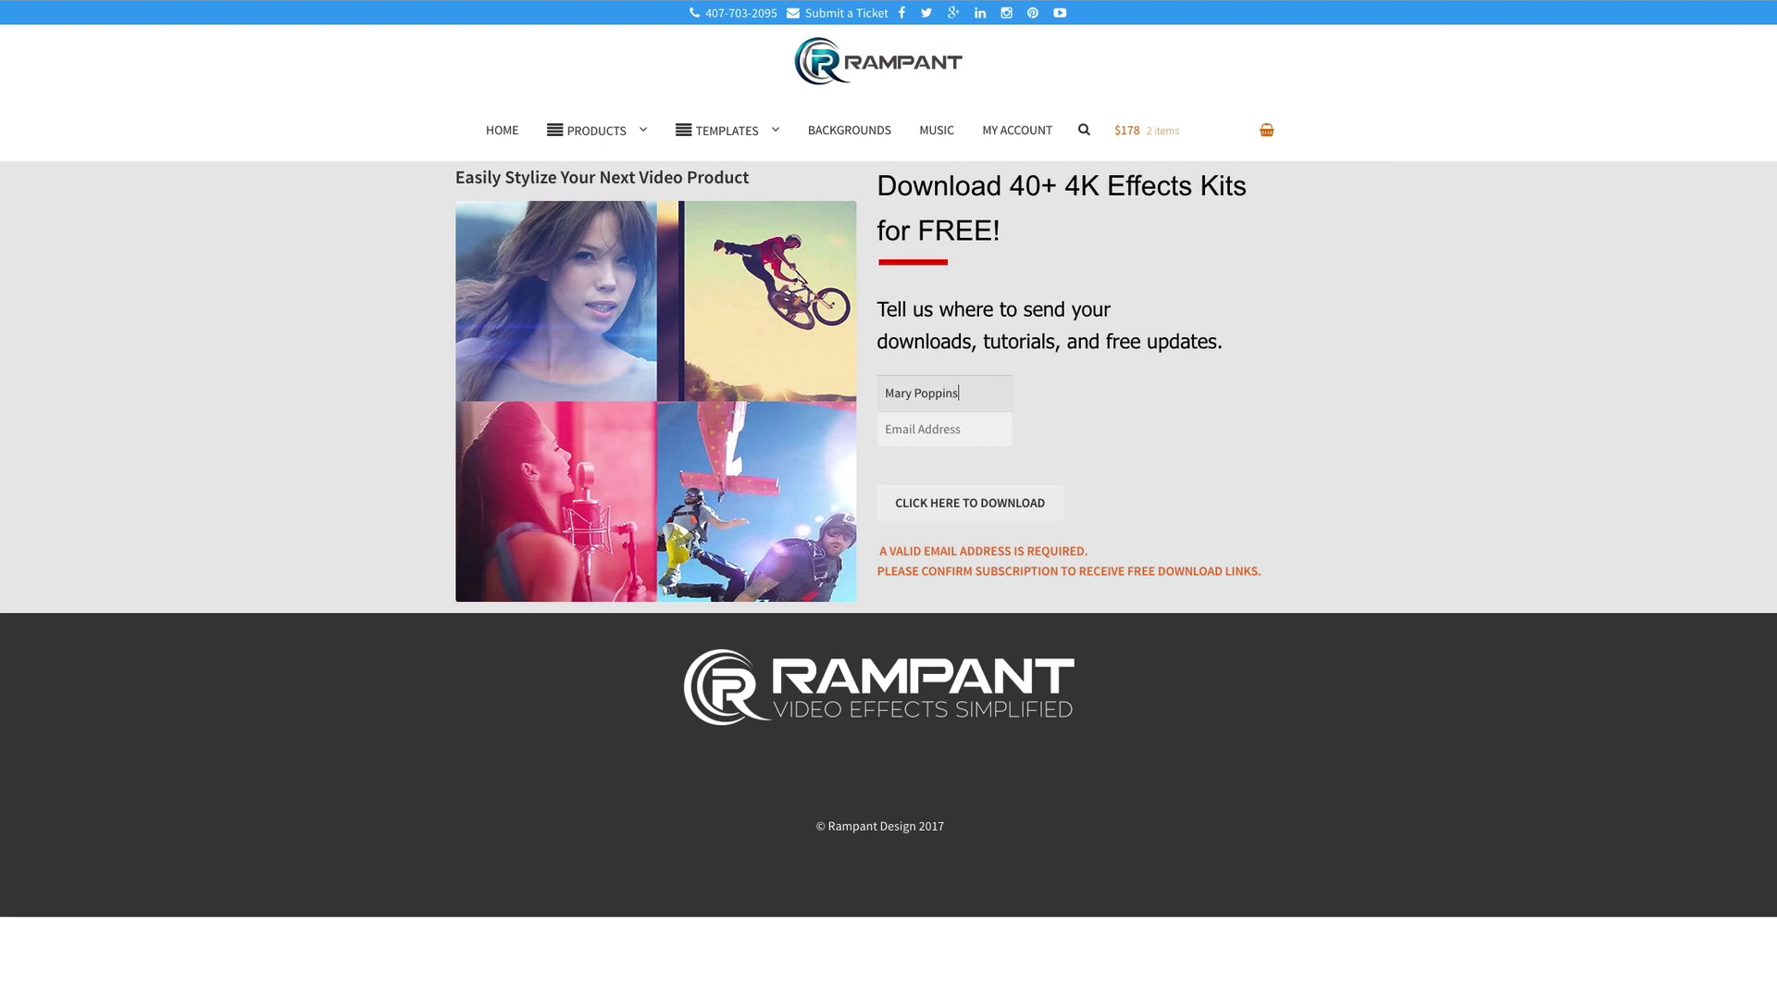
Enter an e-mail address in the Rampant sign-up form and submit it for the free 4K kits.
key(Tab)
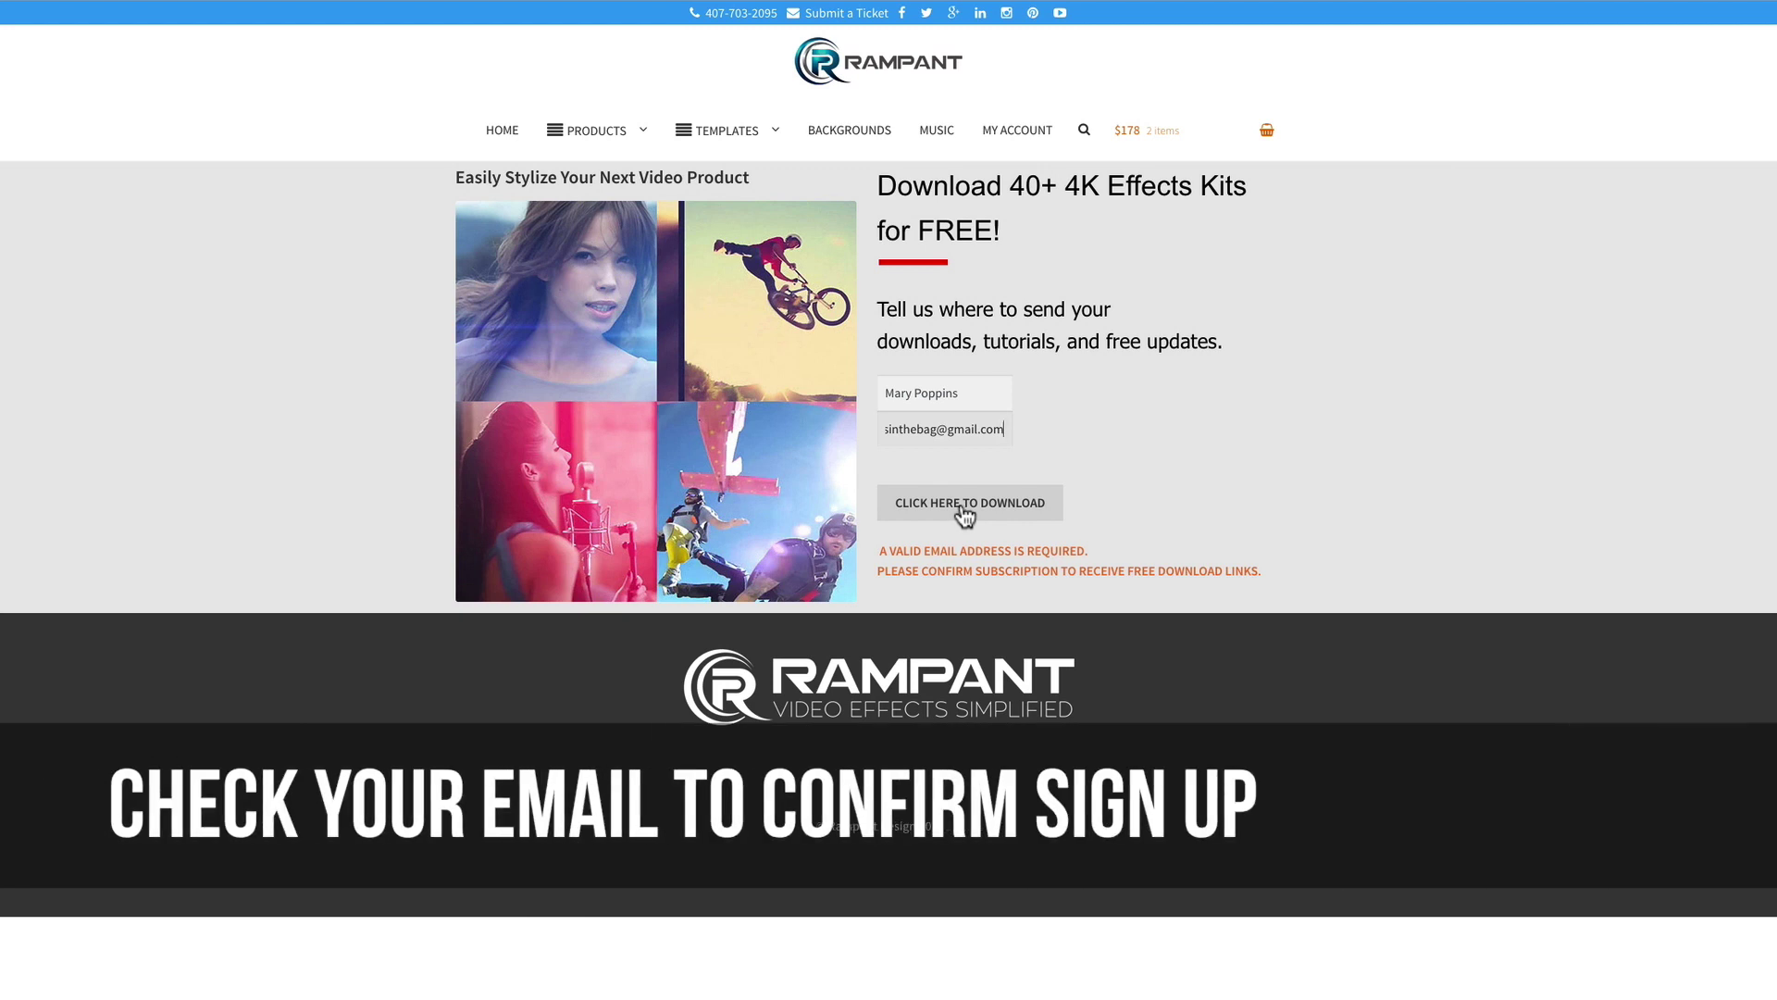
click(963, 512)
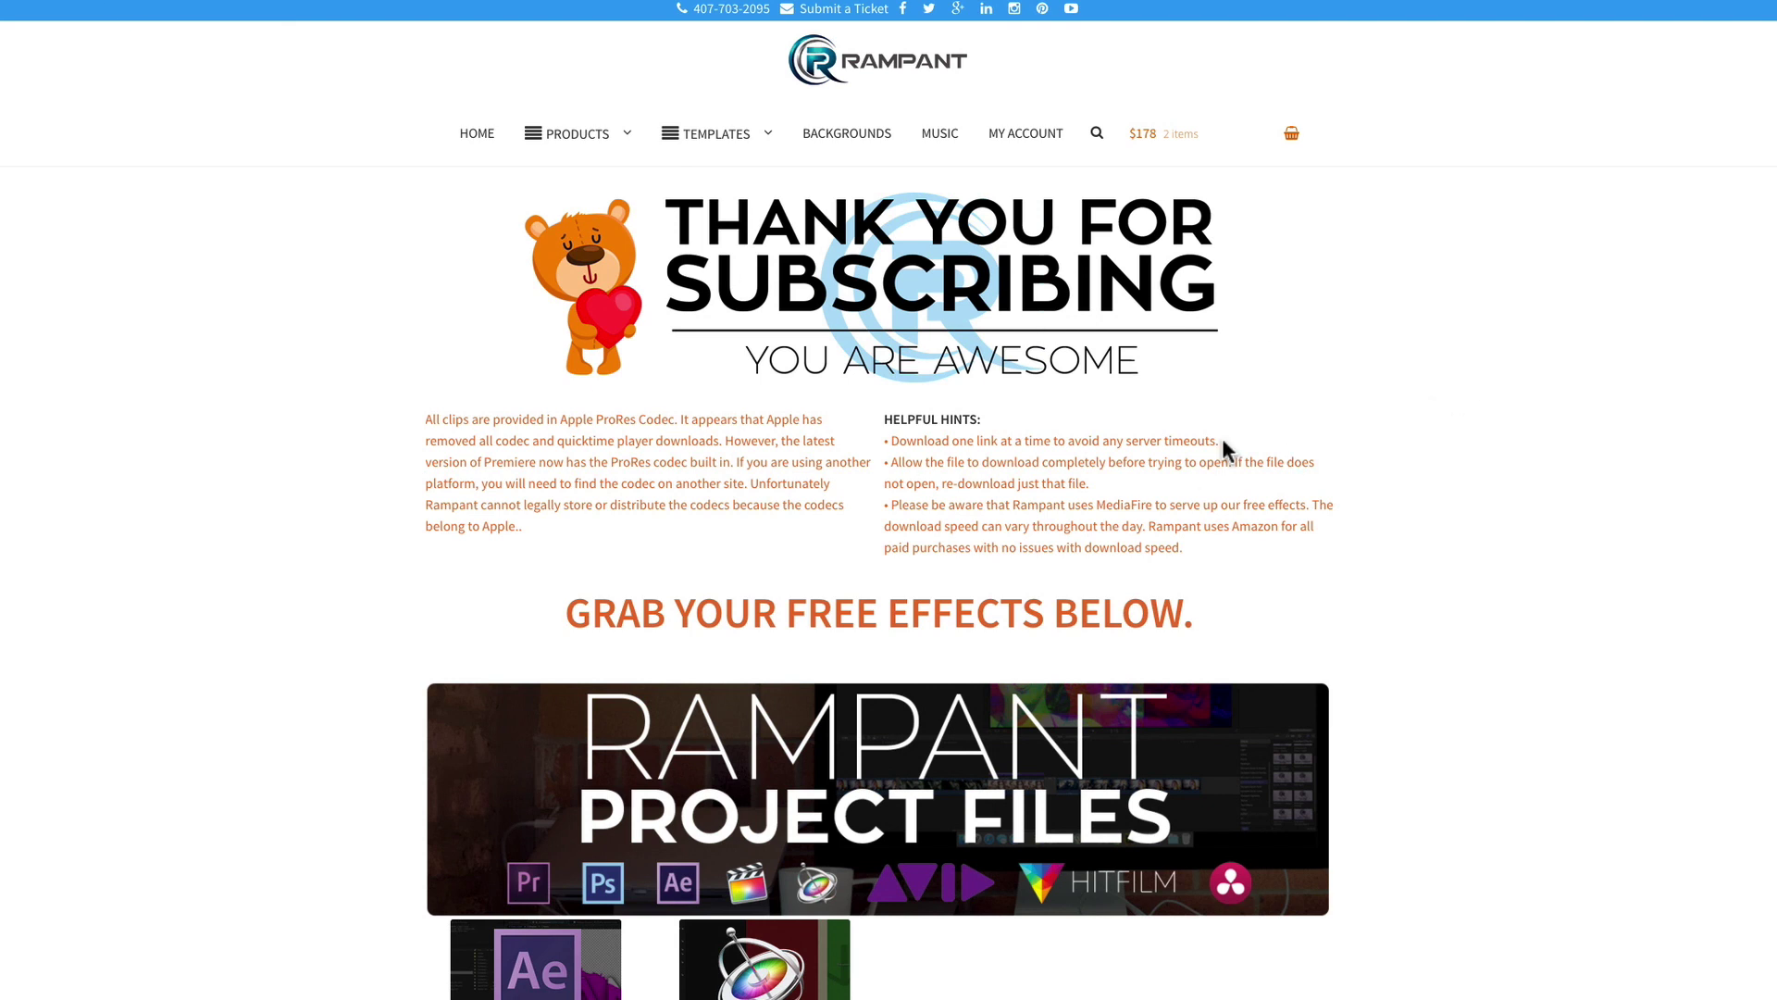
Scroll the free effects page to locate the 4K Film Burns kit.
scroll(1221, 463, down, 15)
scroll(1222, 471, down, 10)
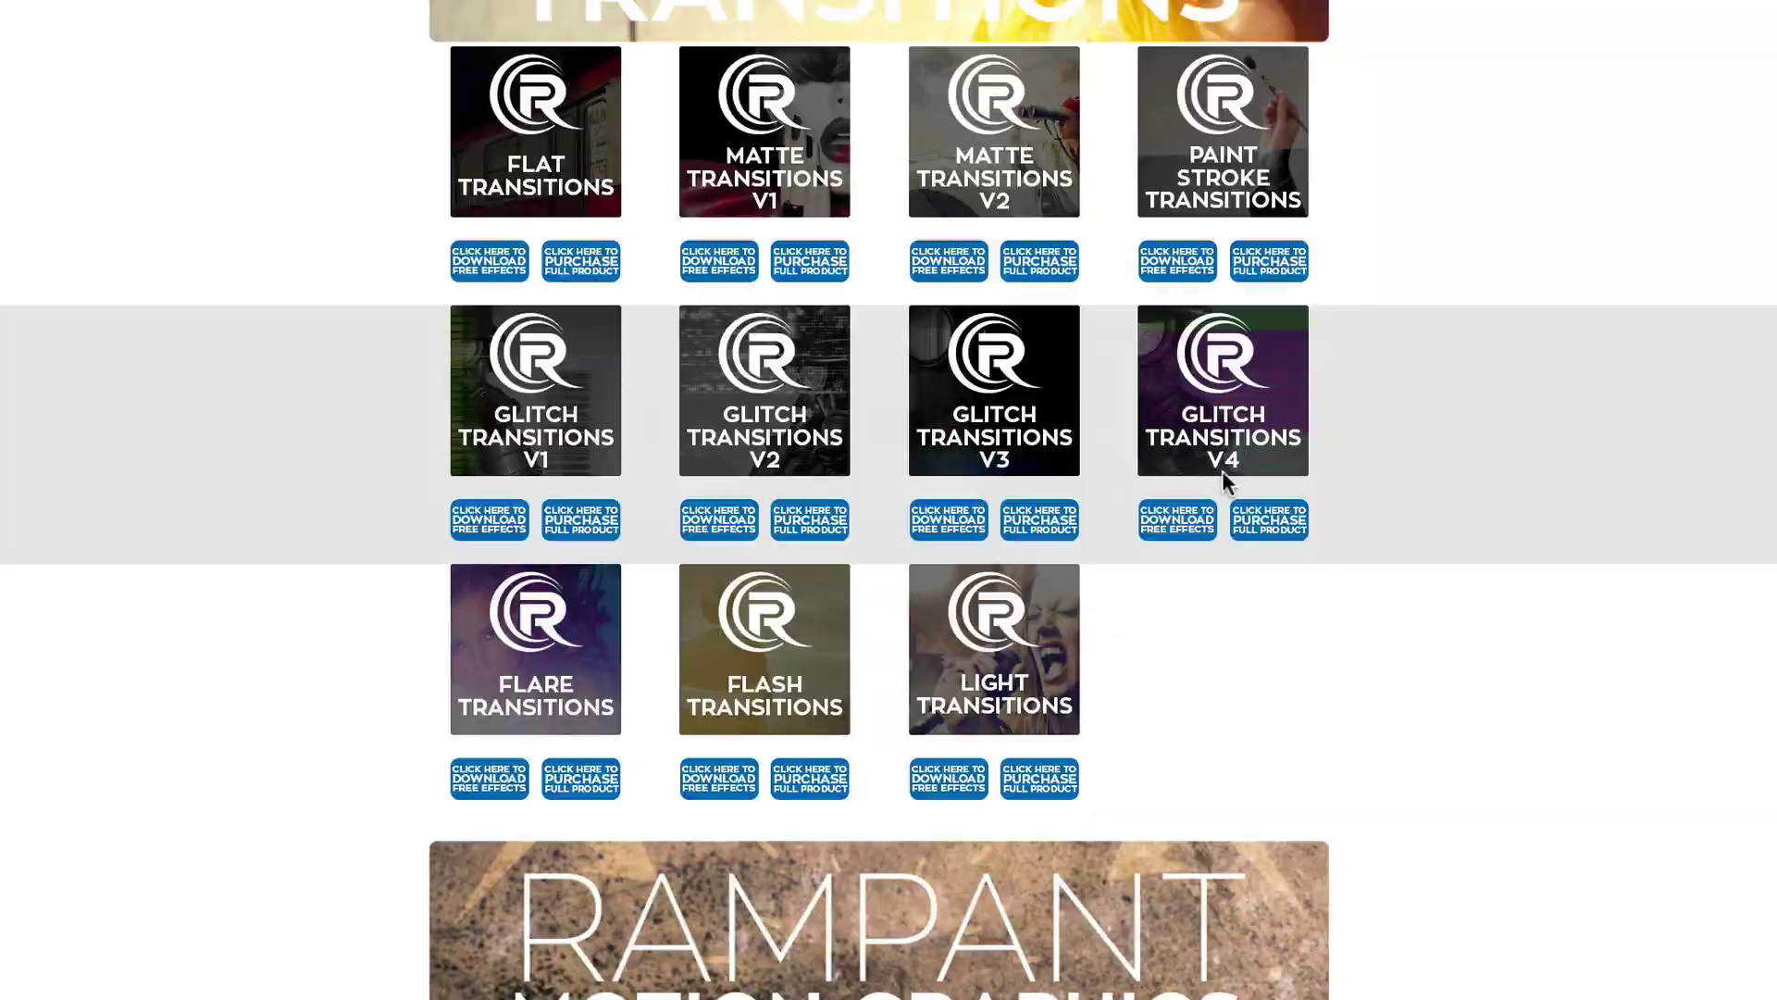
scroll(1224, 469, up, 15)
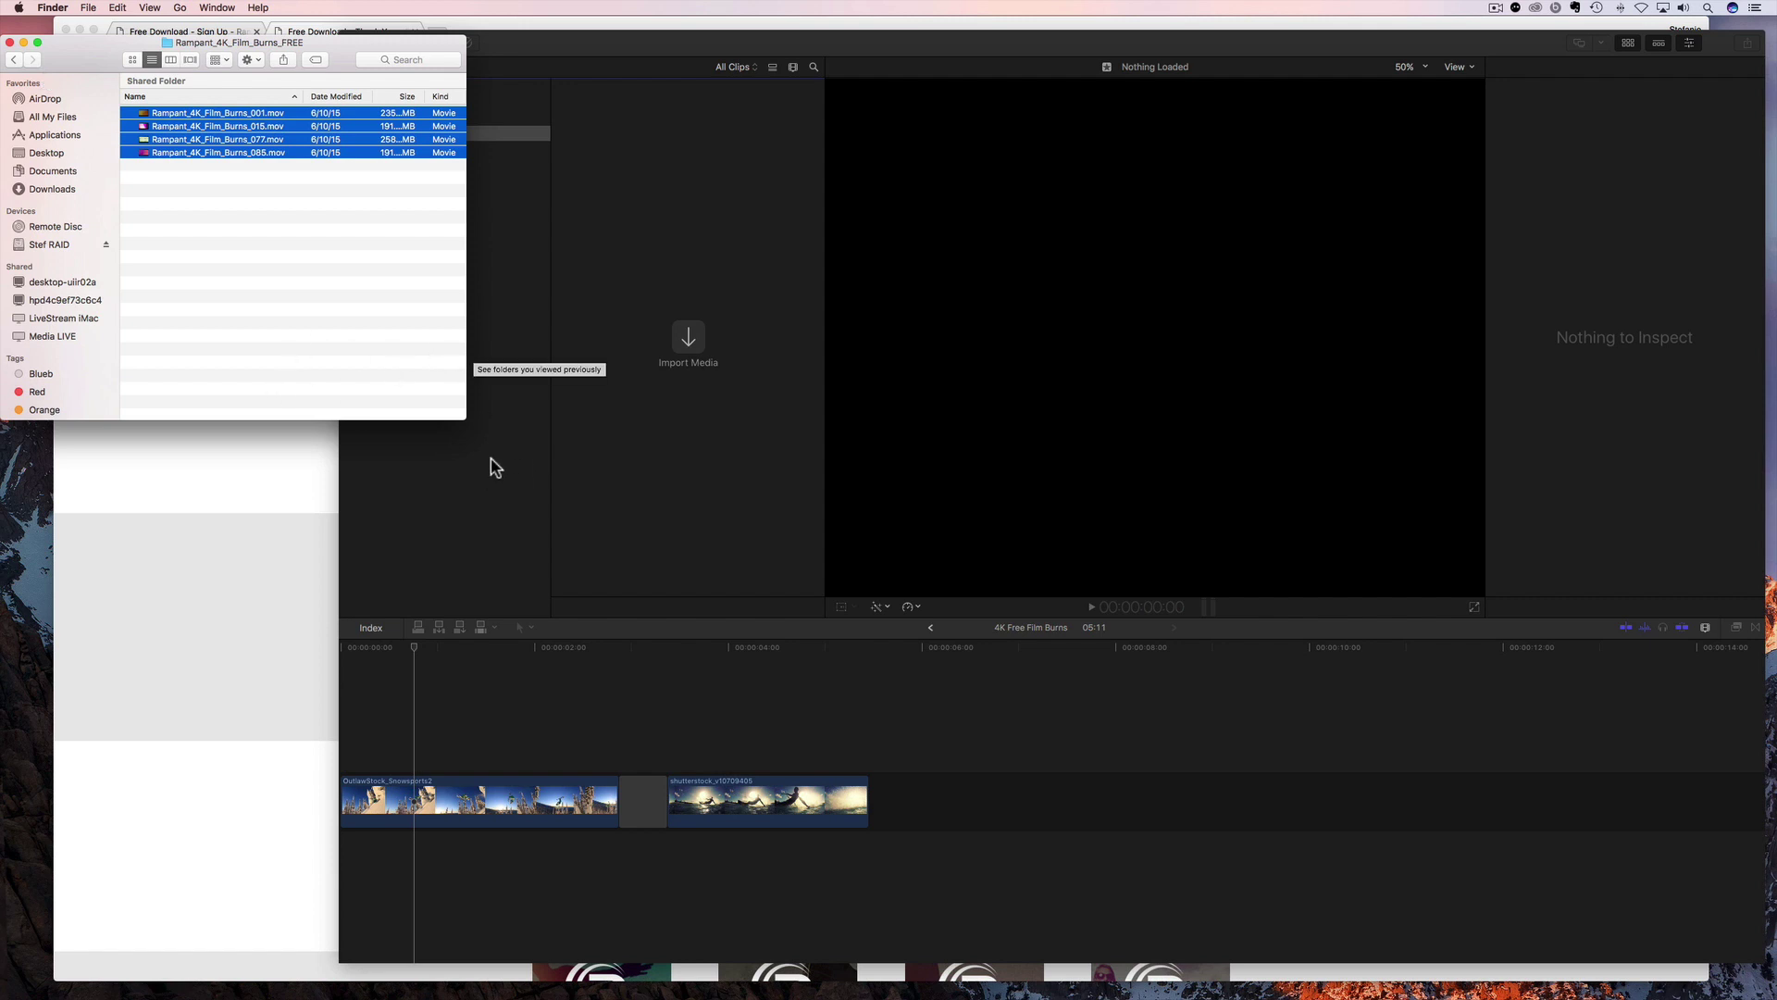
Switch between Final Cut Pro and the Finder folder, deselecting the four film burn files.
click(500, 267)
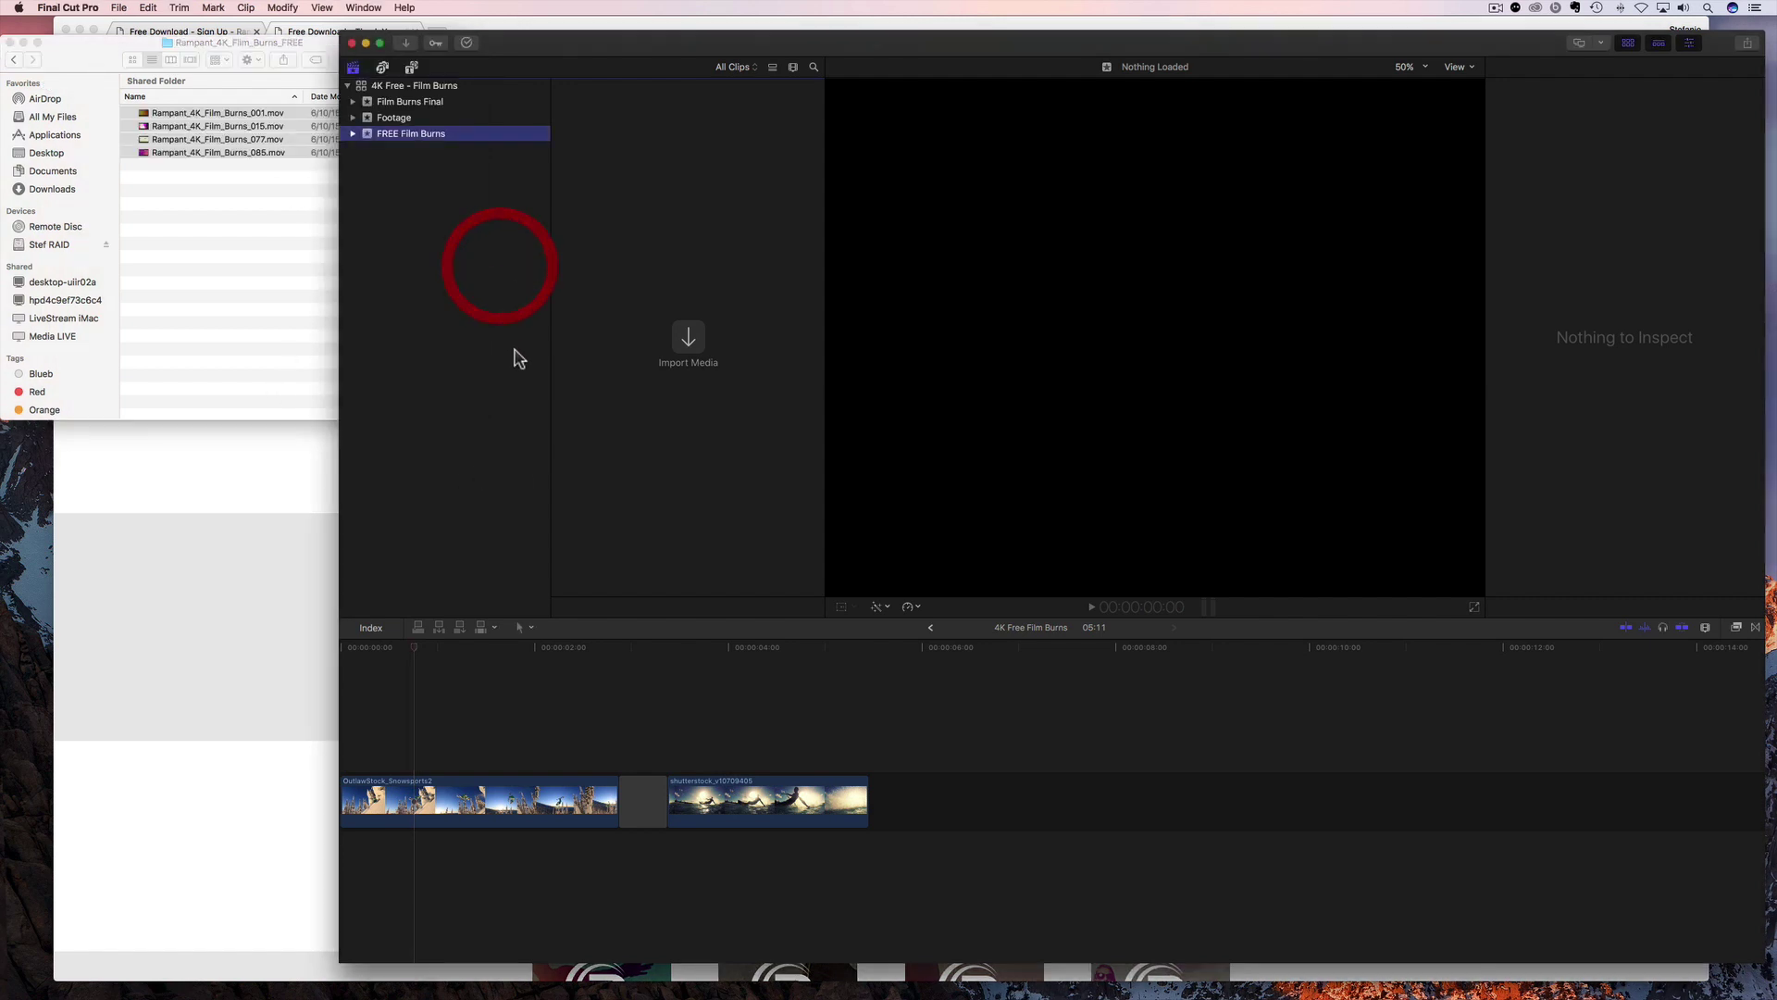
click(209, 255)
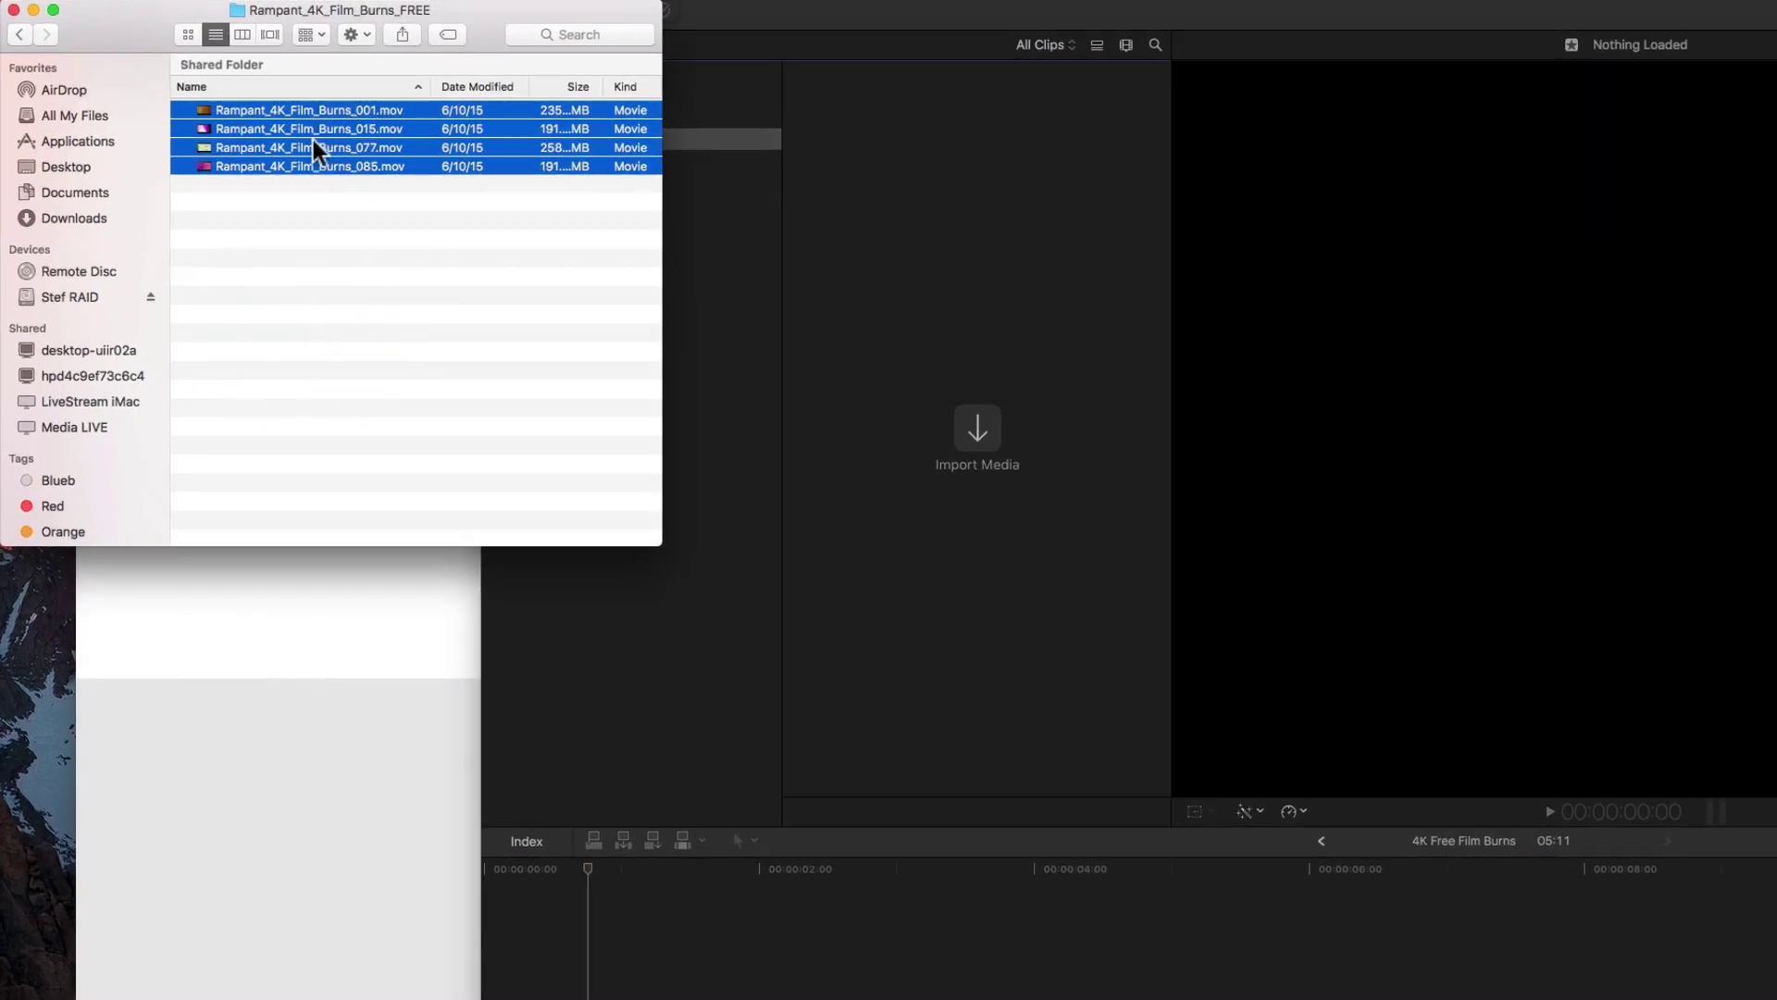
click(302, 226)
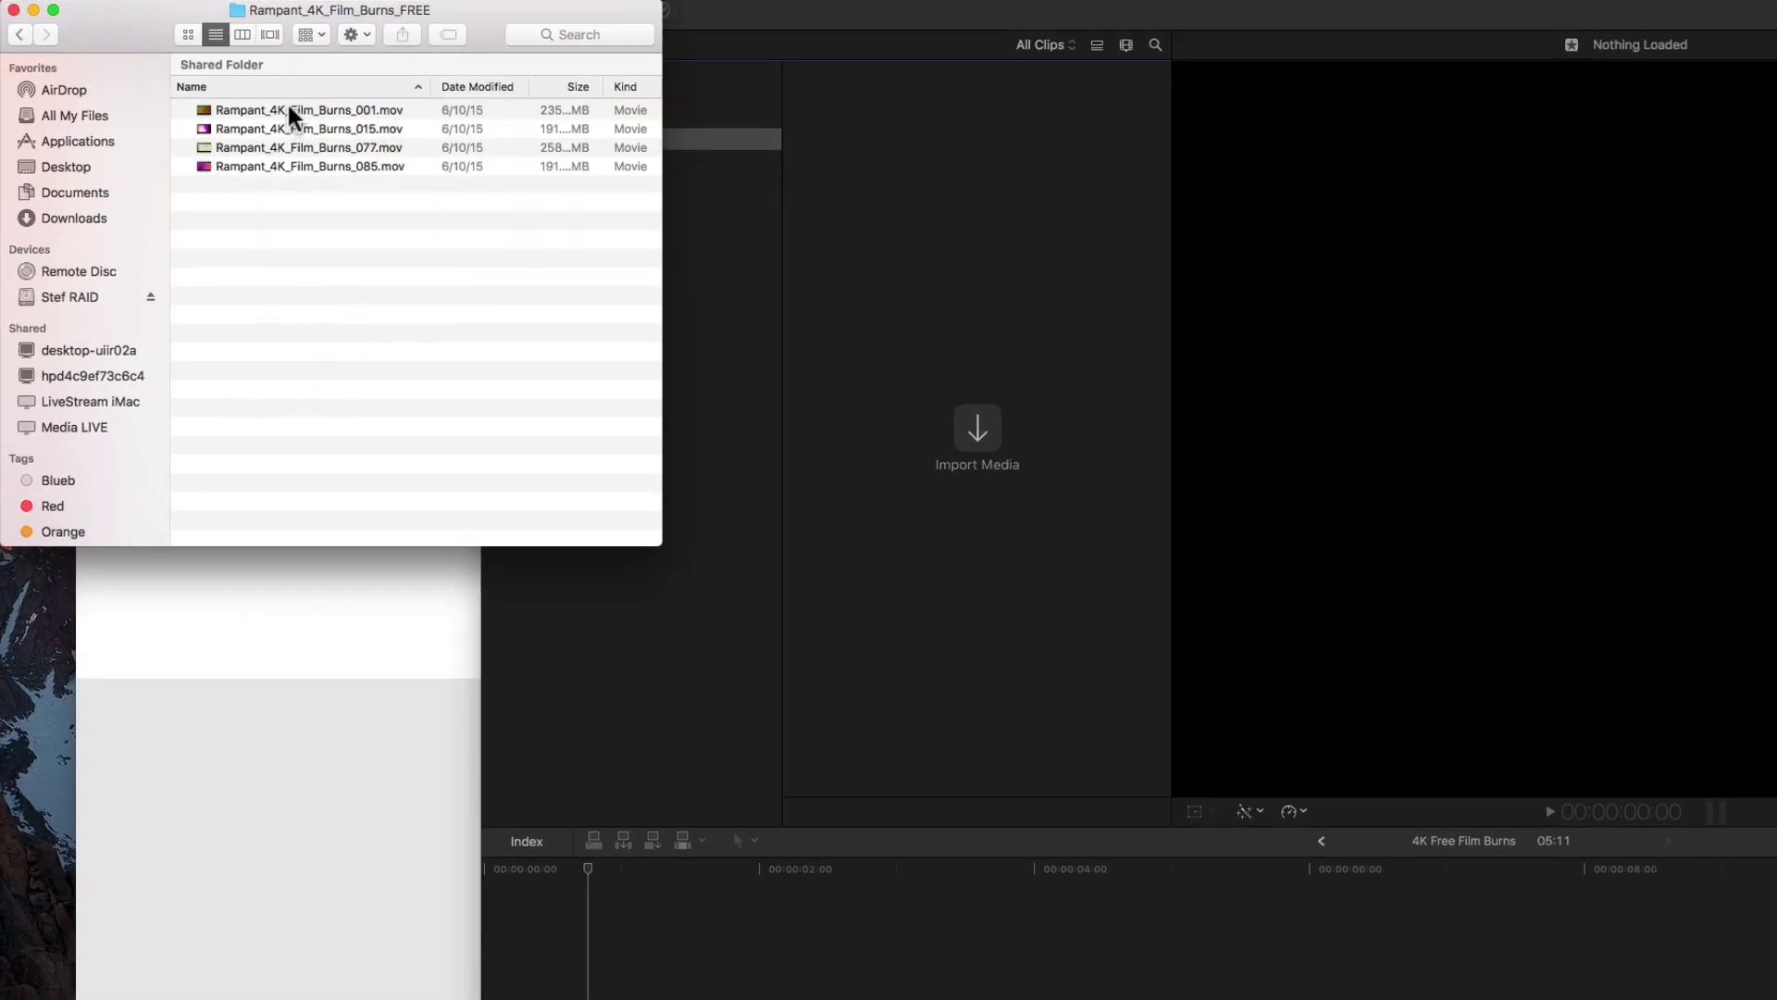
click(702, 292)
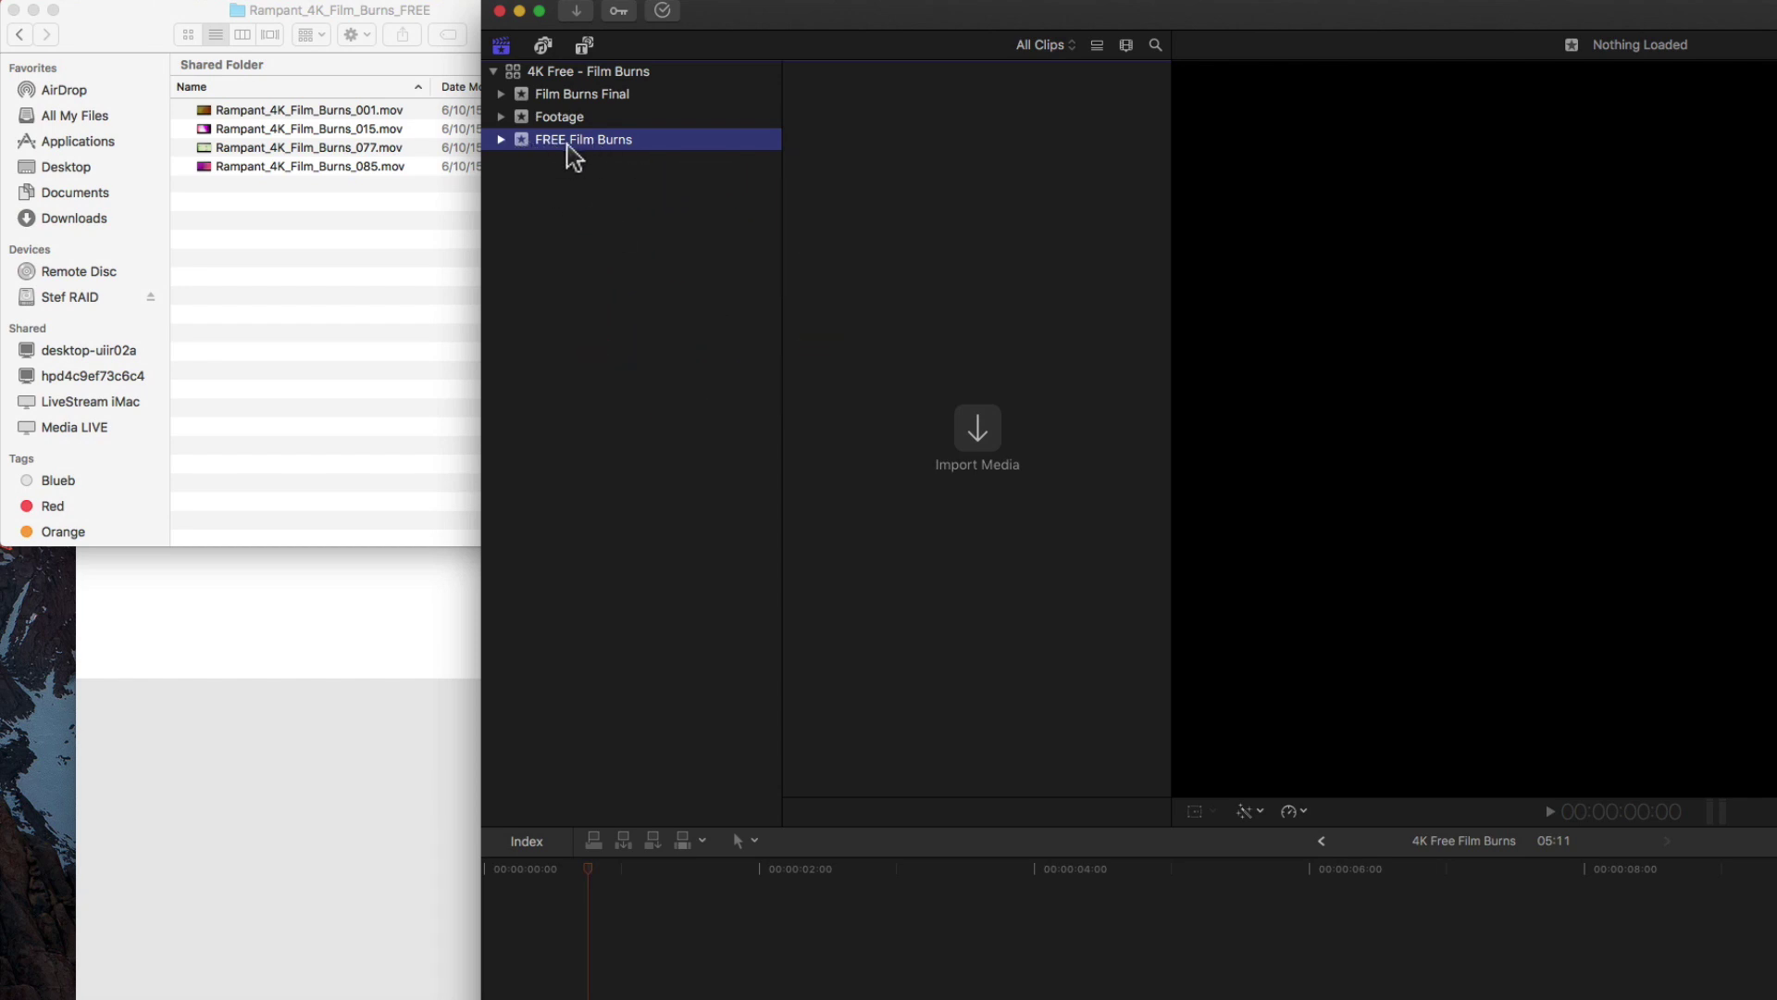
Try adding a new event named Free Film Burns, then dismiss the duplicate-name warning and keep the existing event.
right_click(543, 220)
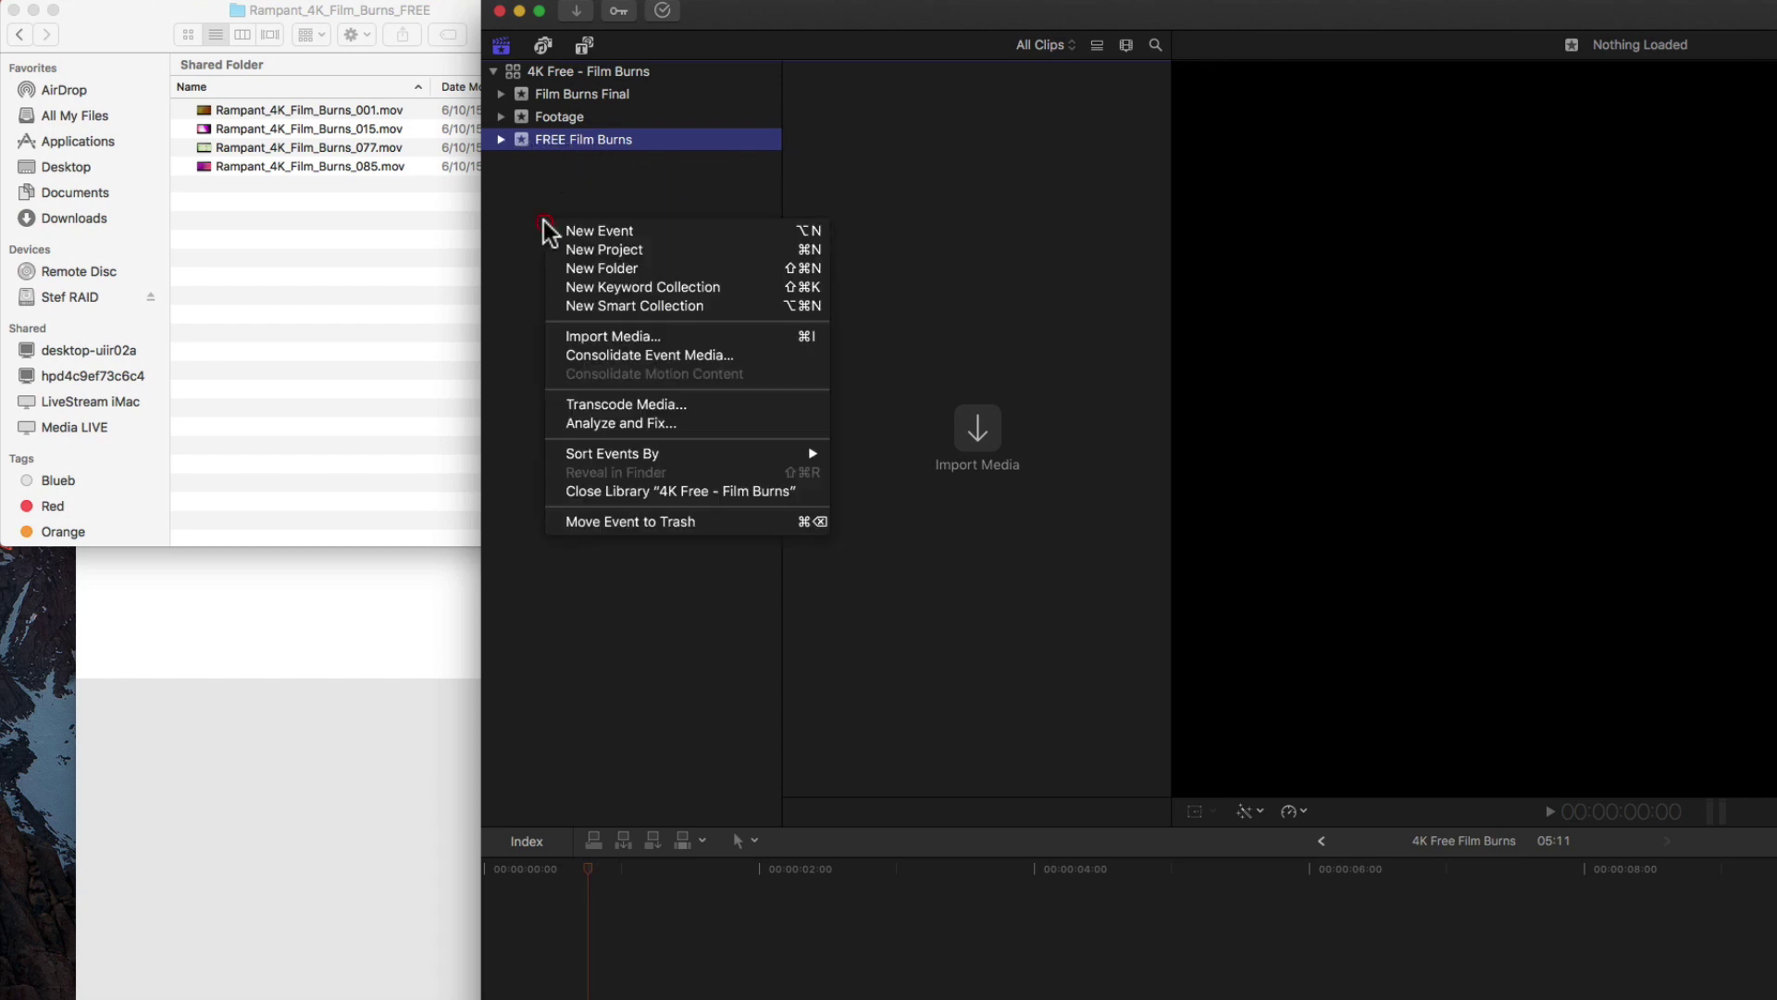
click(611, 233)
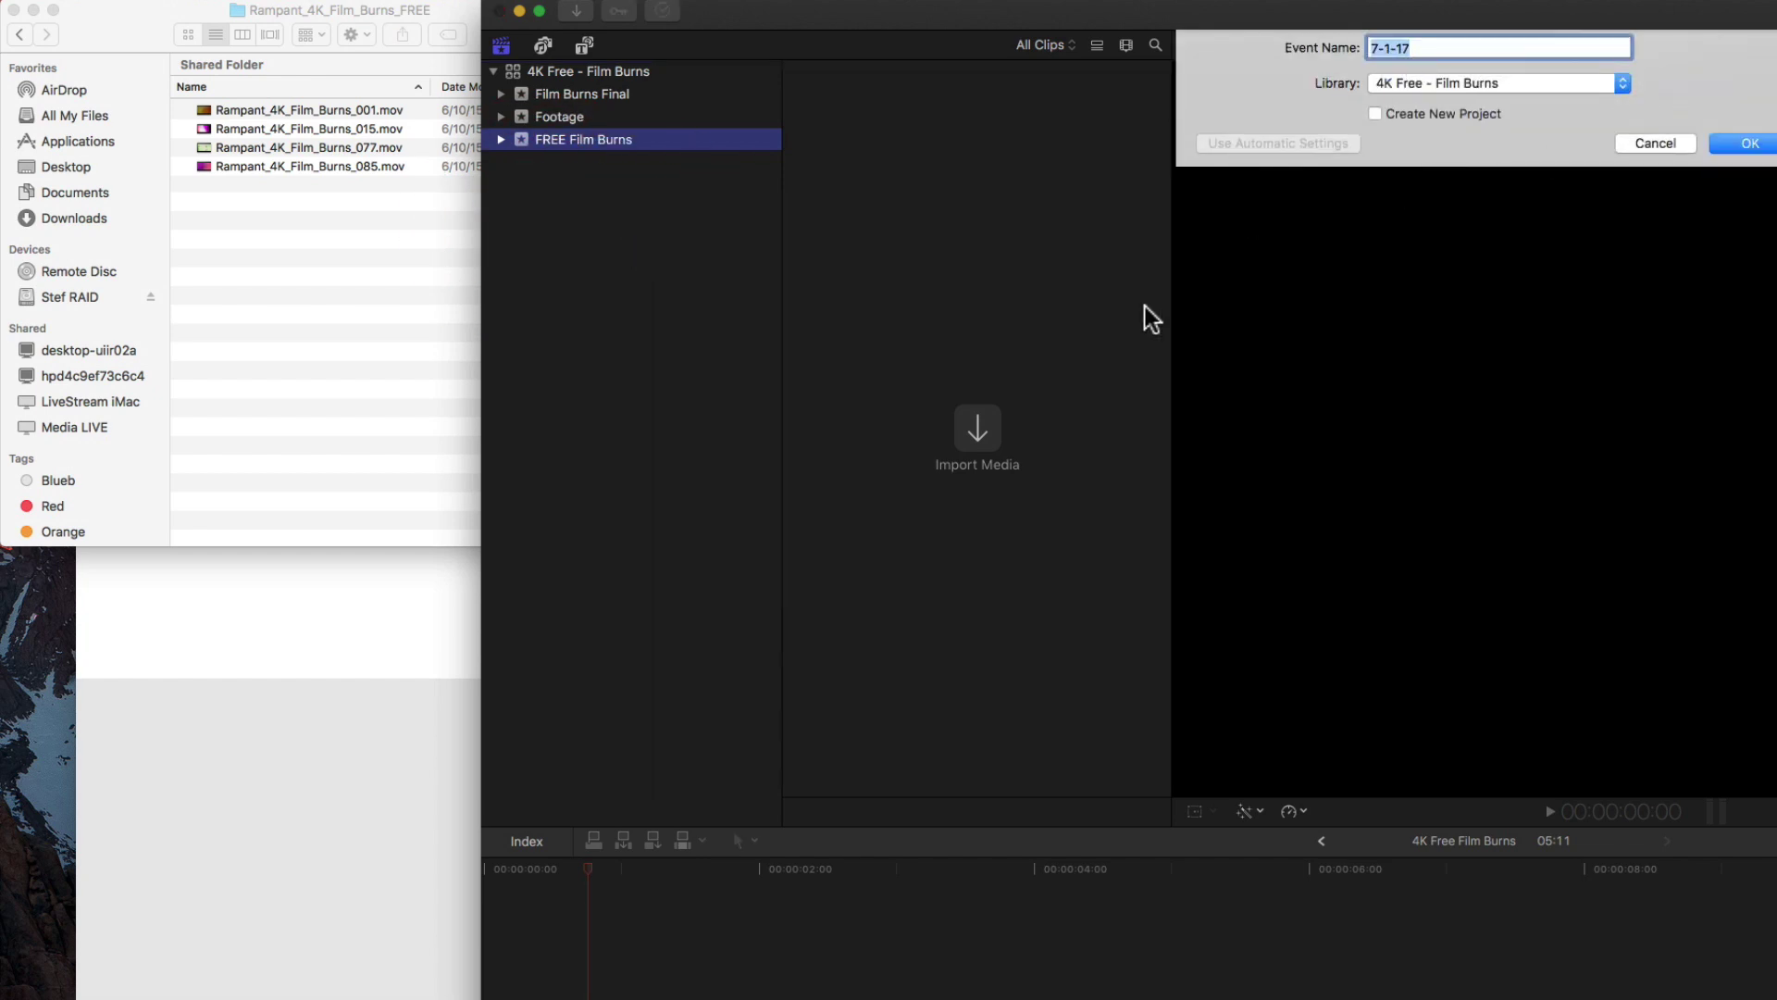
text(Free Film Burns)
key(Return)
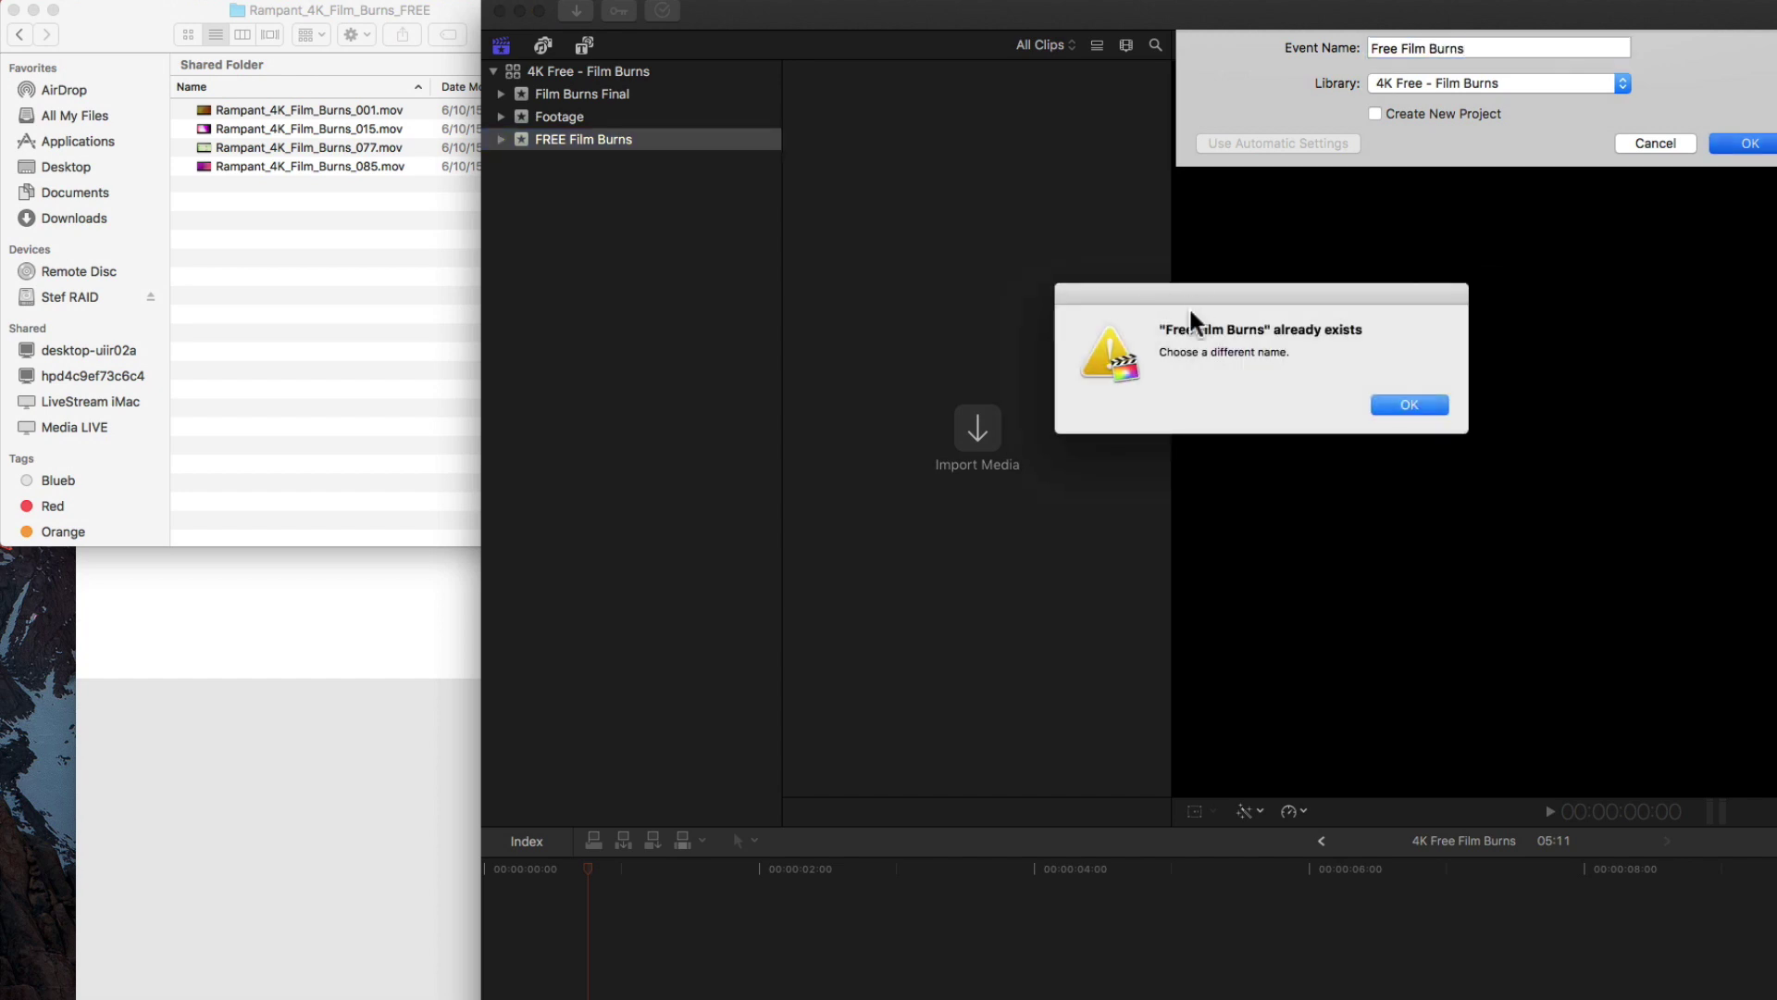
click(1439, 392)
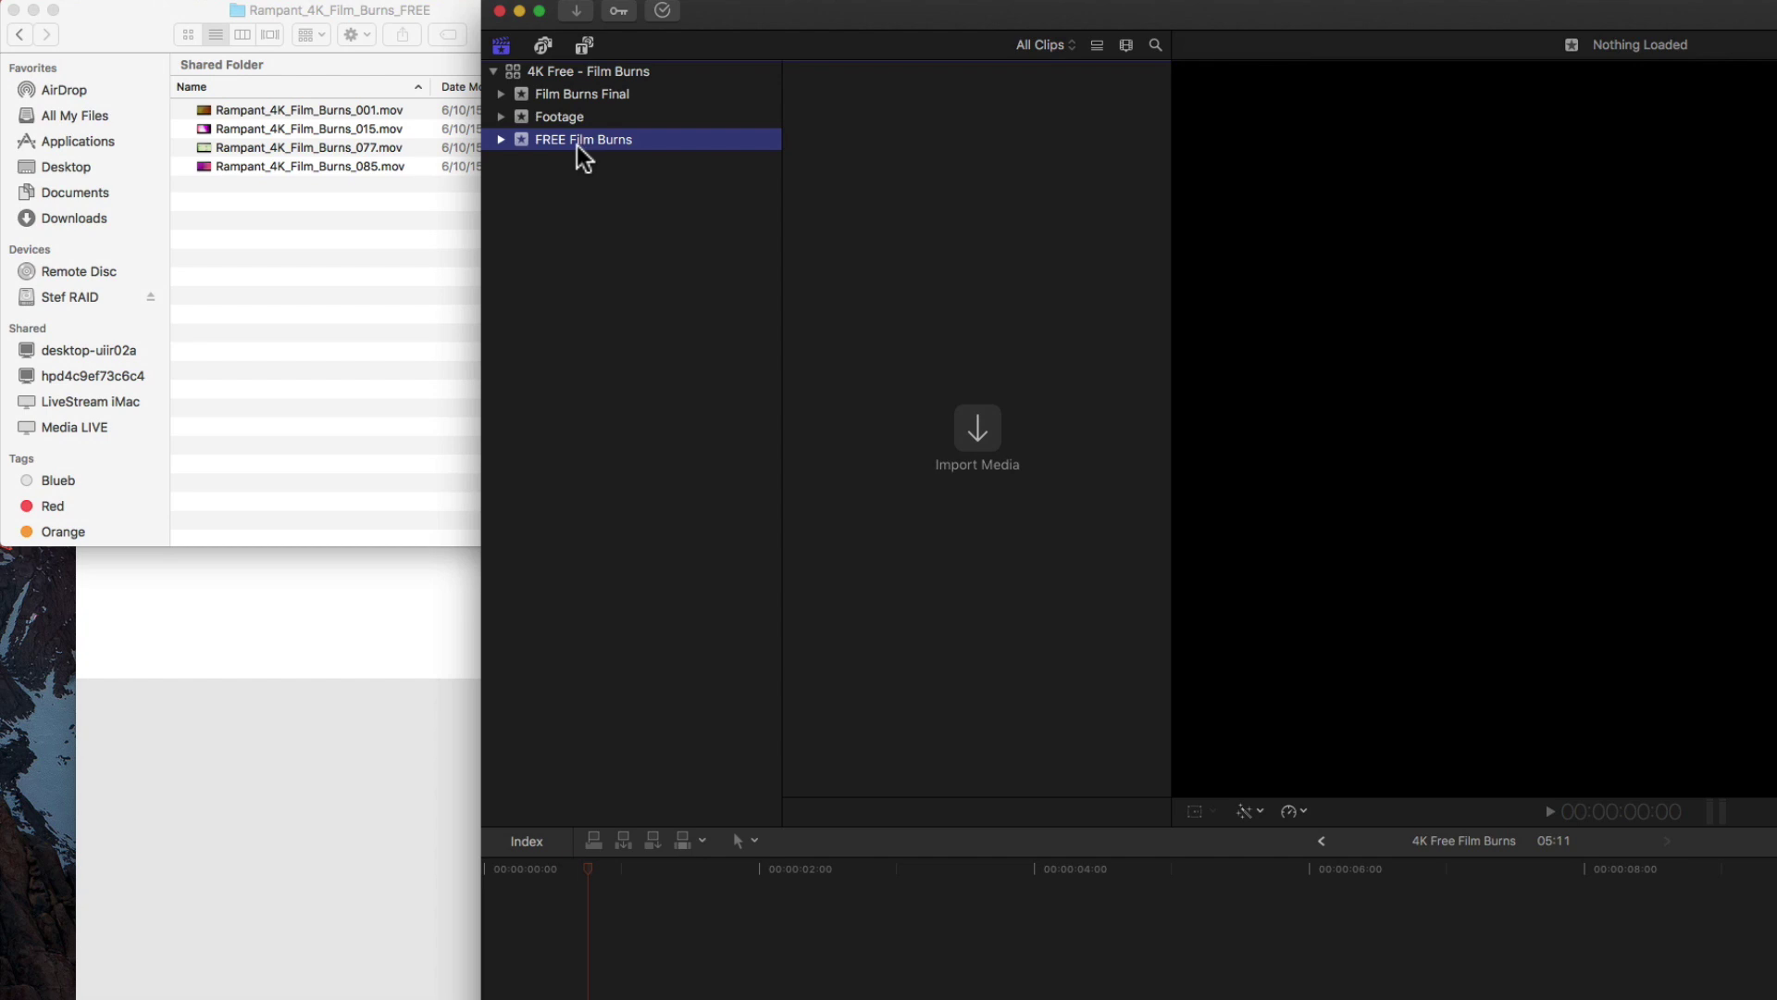
click(318, 238)
Import all four Rampant_4K_Film_Burns files into the FREE Film Burns event and make Final Cut full screen.
click(250, 111)
shift+click(233, 167)
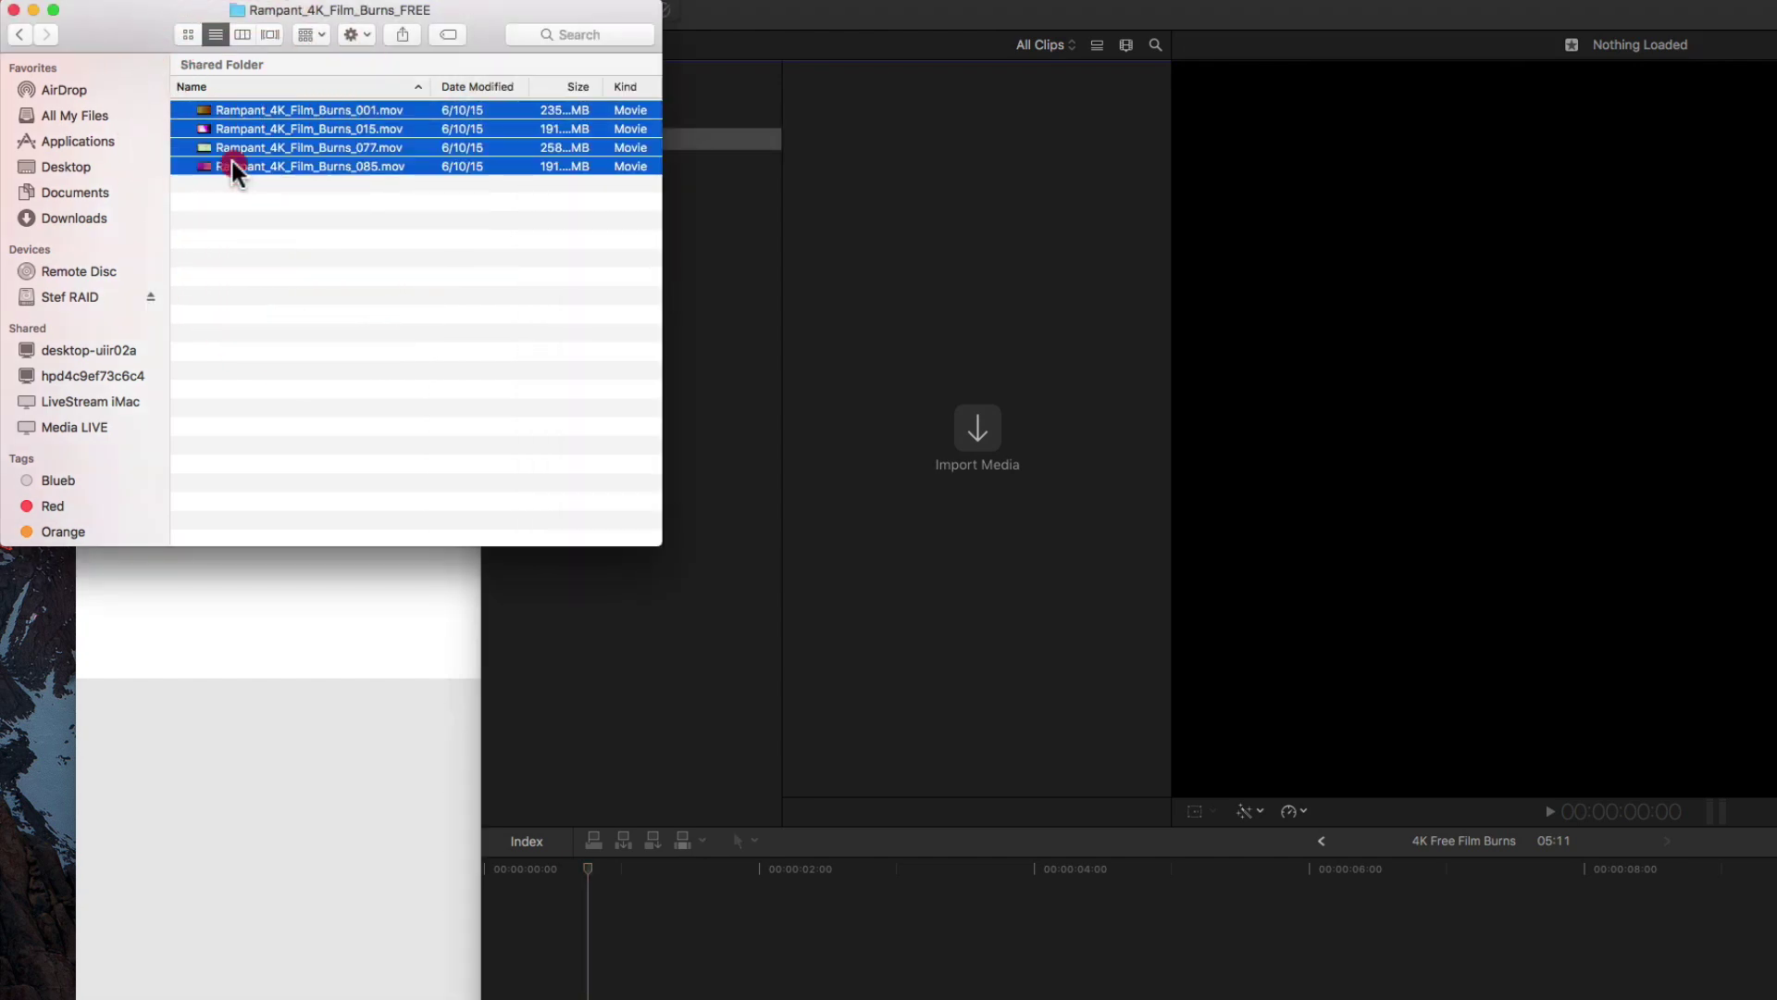
drag(238, 148, 974, 319)
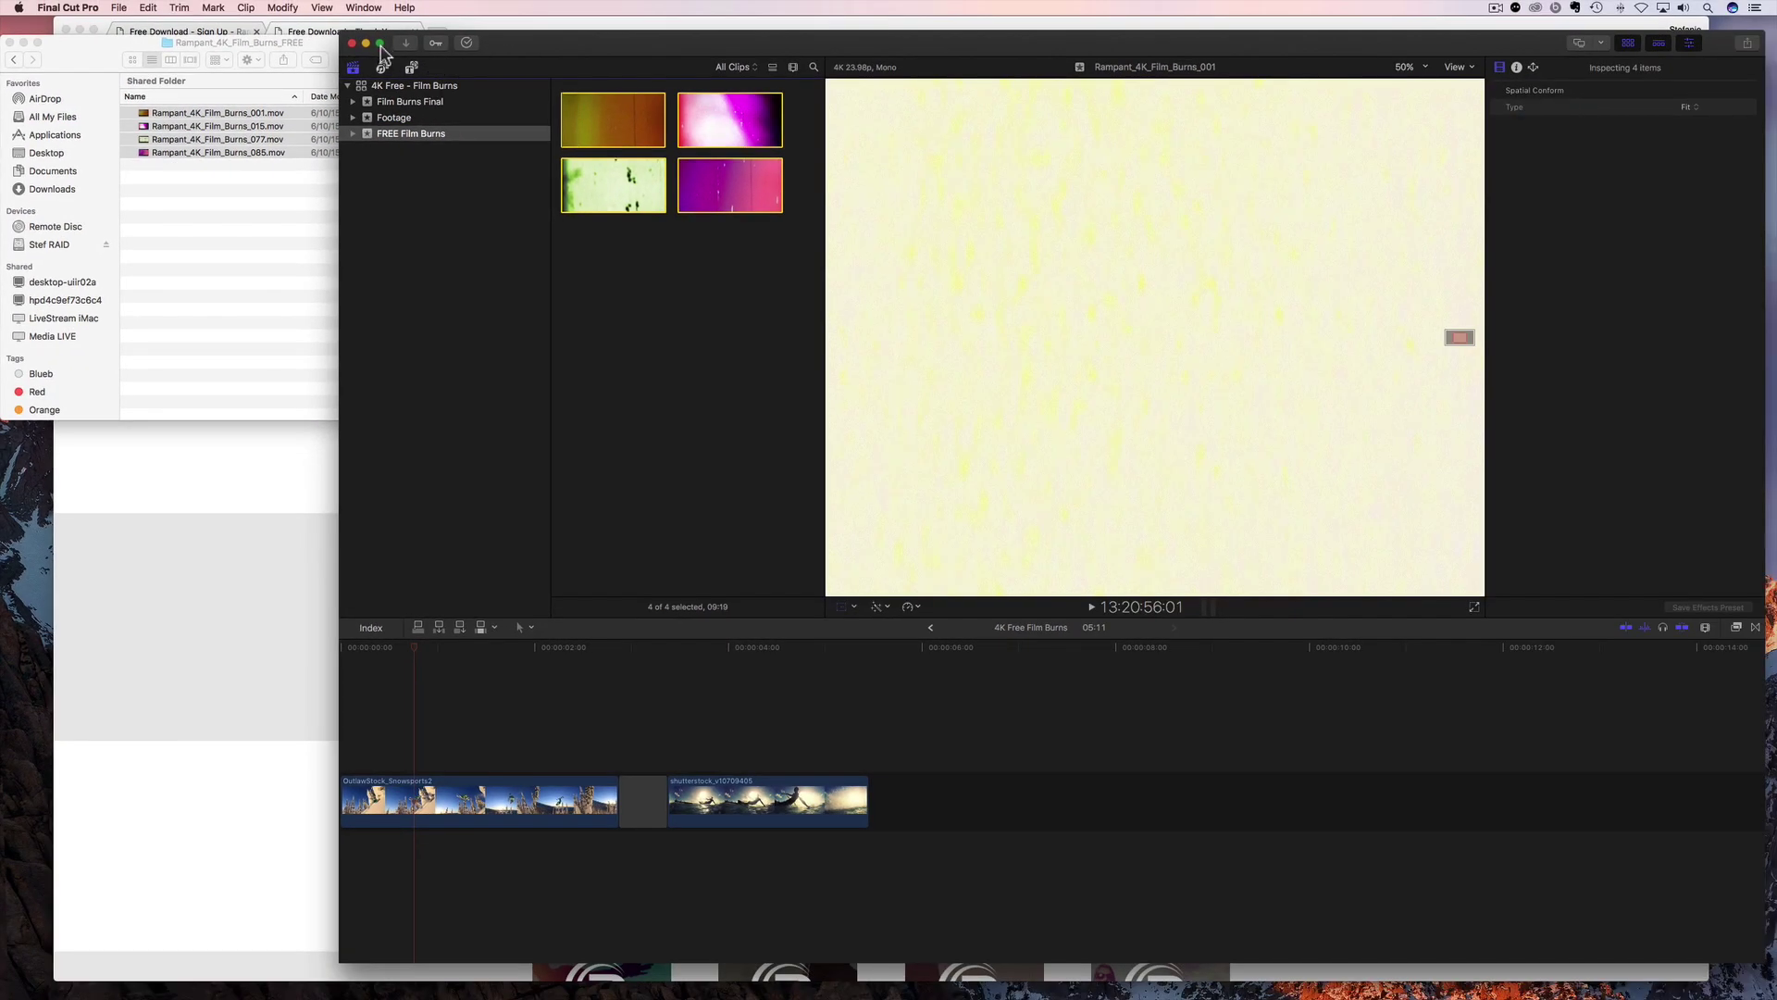
click(380, 43)
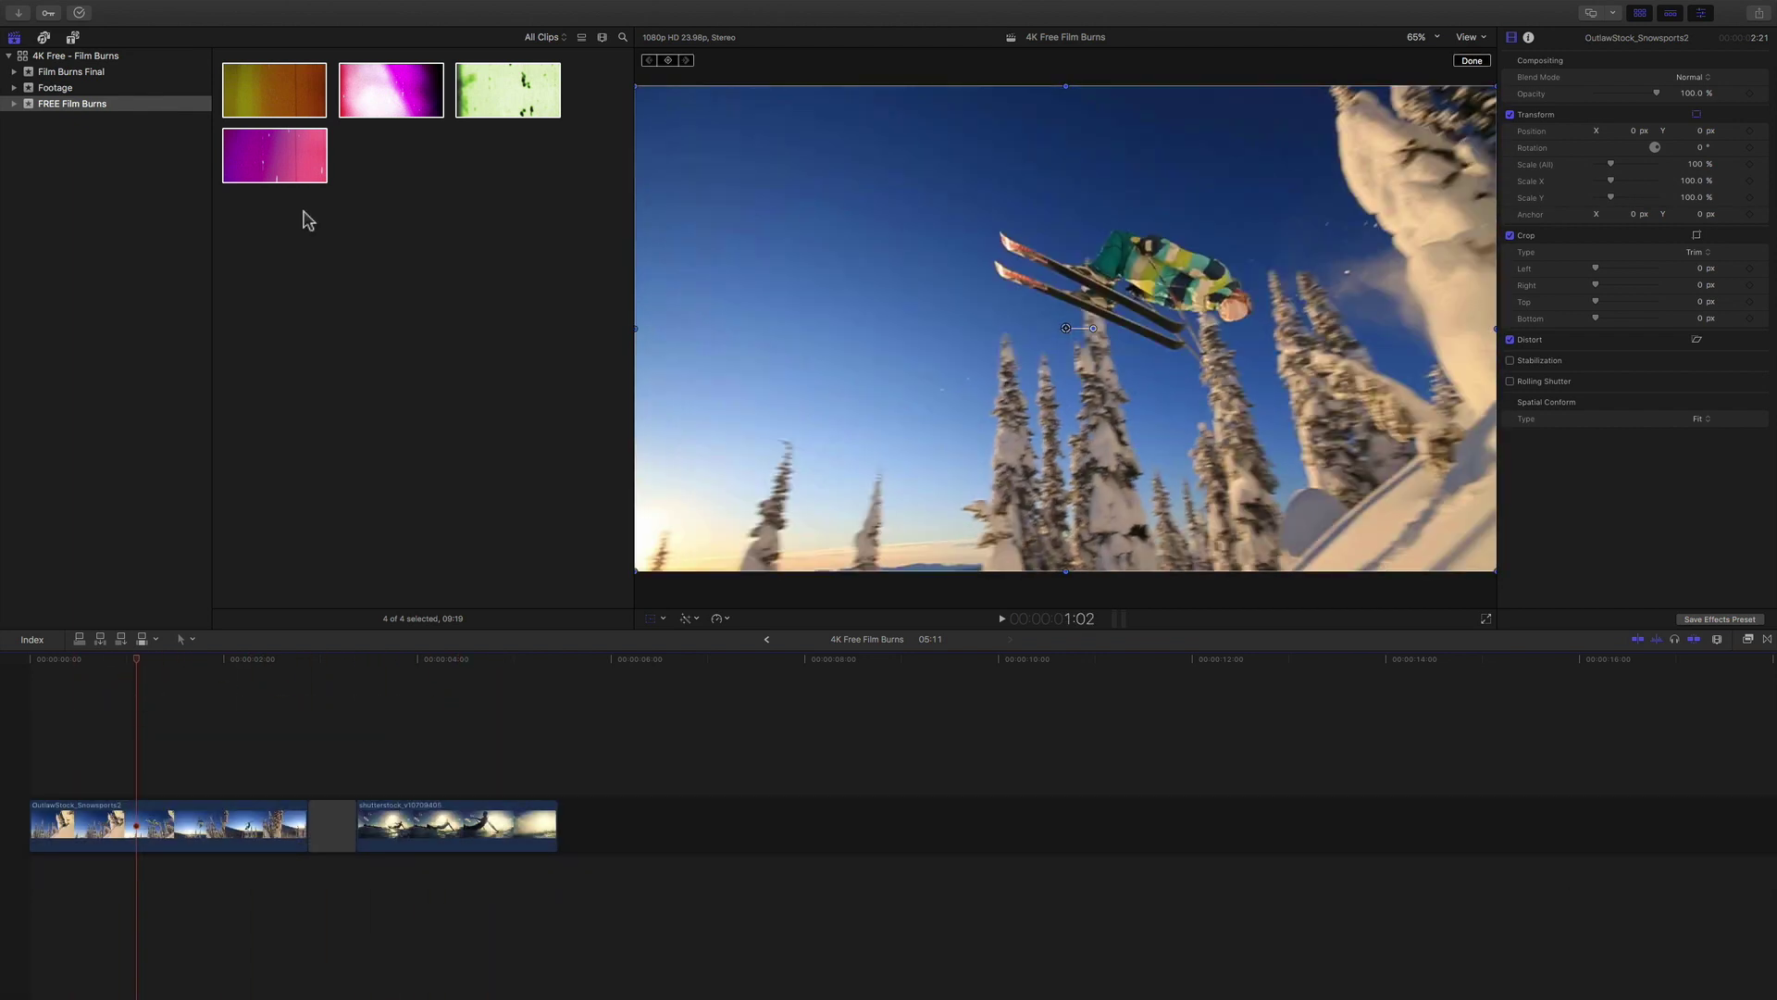
Connect Rampant_4K_Film_Burns_001 above the OutlawStock_Snowsports2 skiing clip at the timeline start.
click(264, 164)
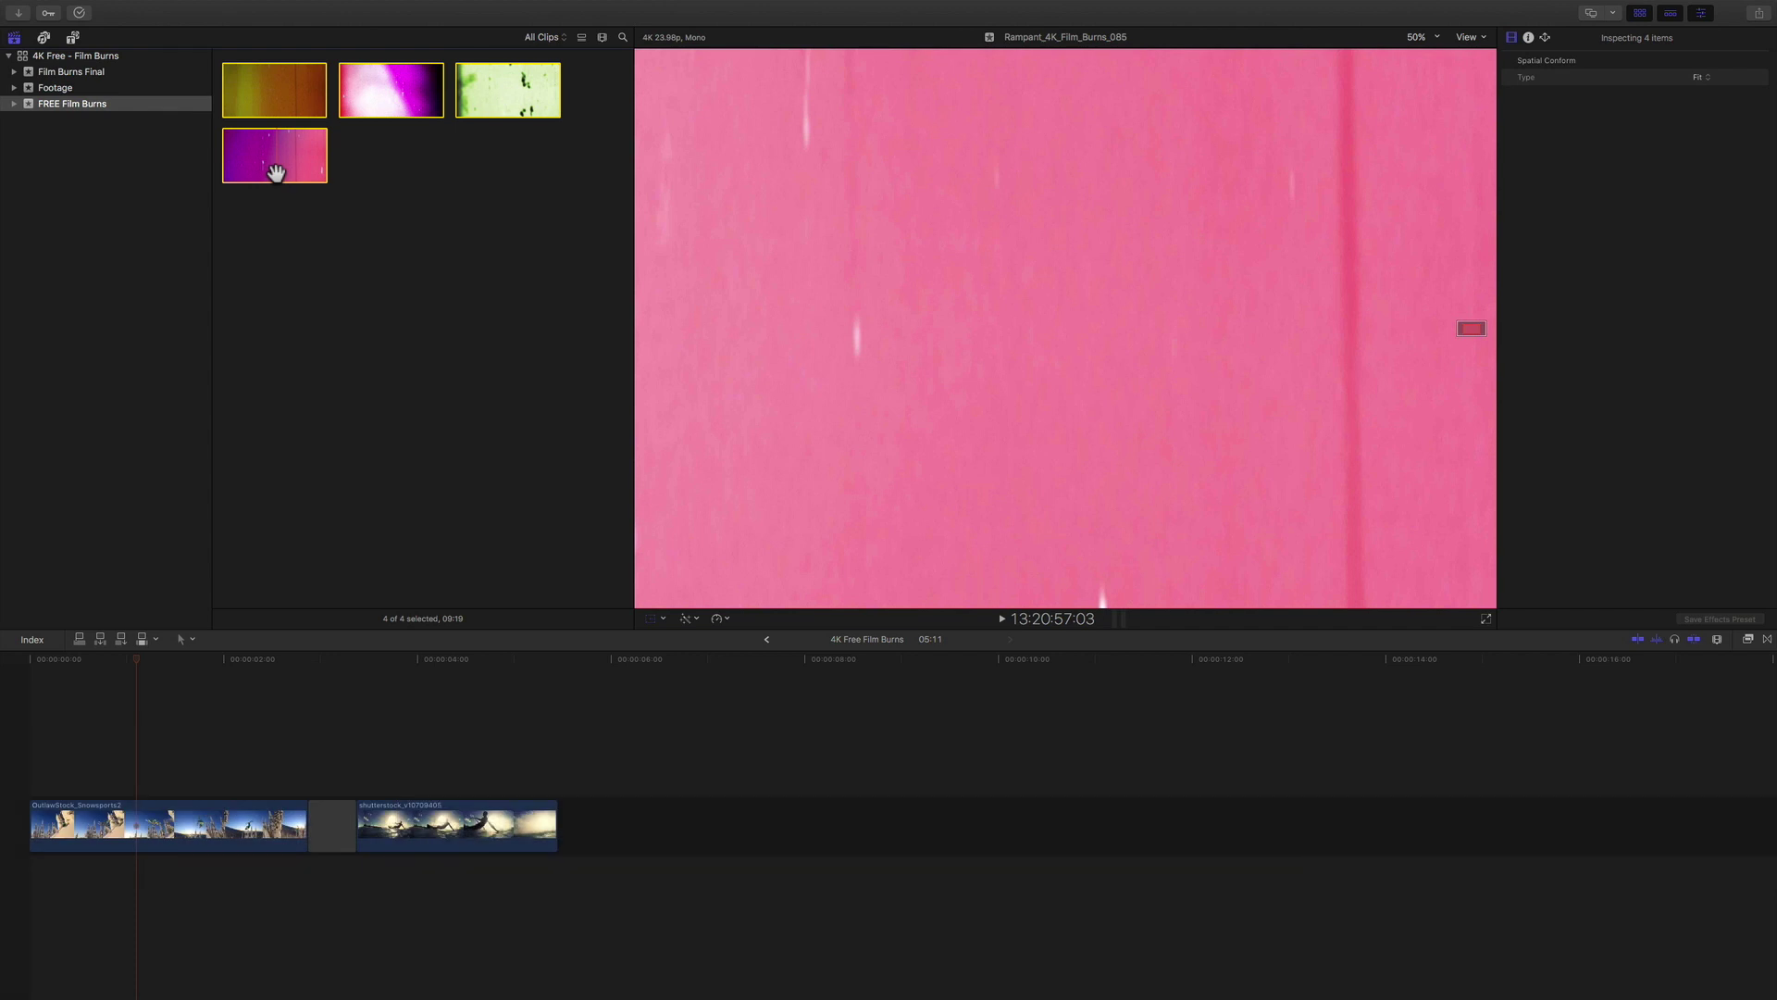
click(158, 832)
key(shift+t)
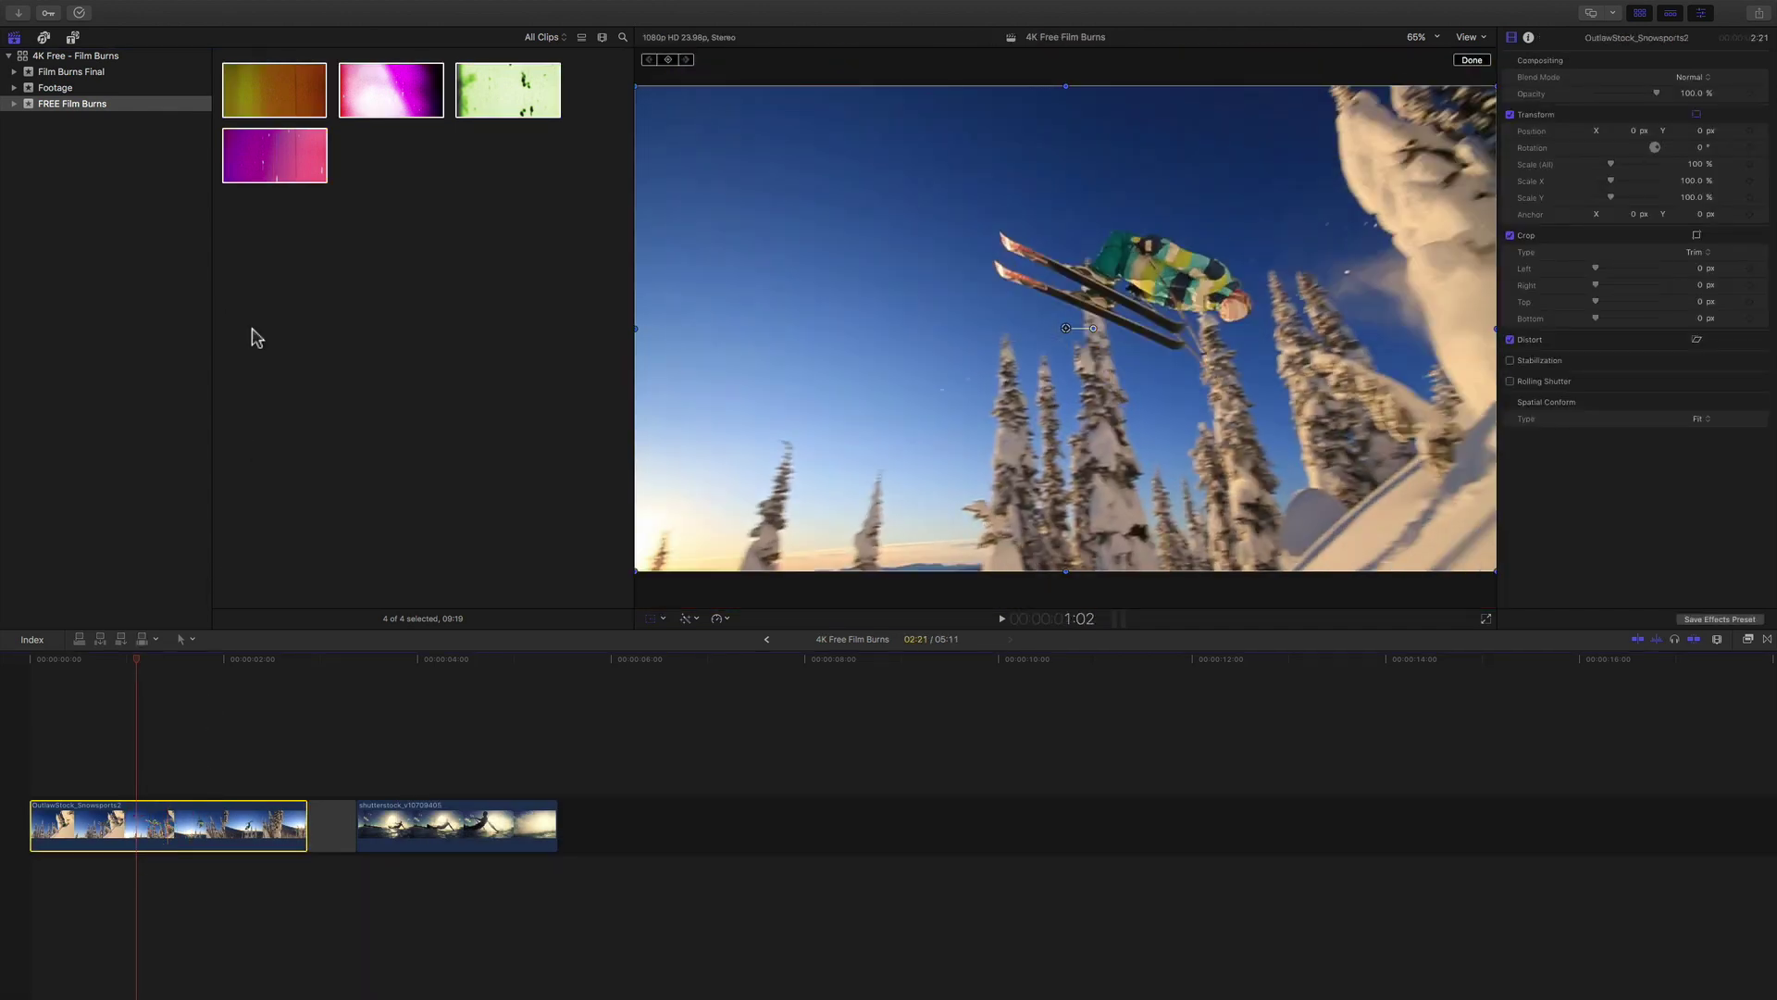
mouse_move(253, 84)
mouse_down()
mouse_move(245, 230)
mouse_move(102, 722)
mouse_move(67, 751)
mouse_up()
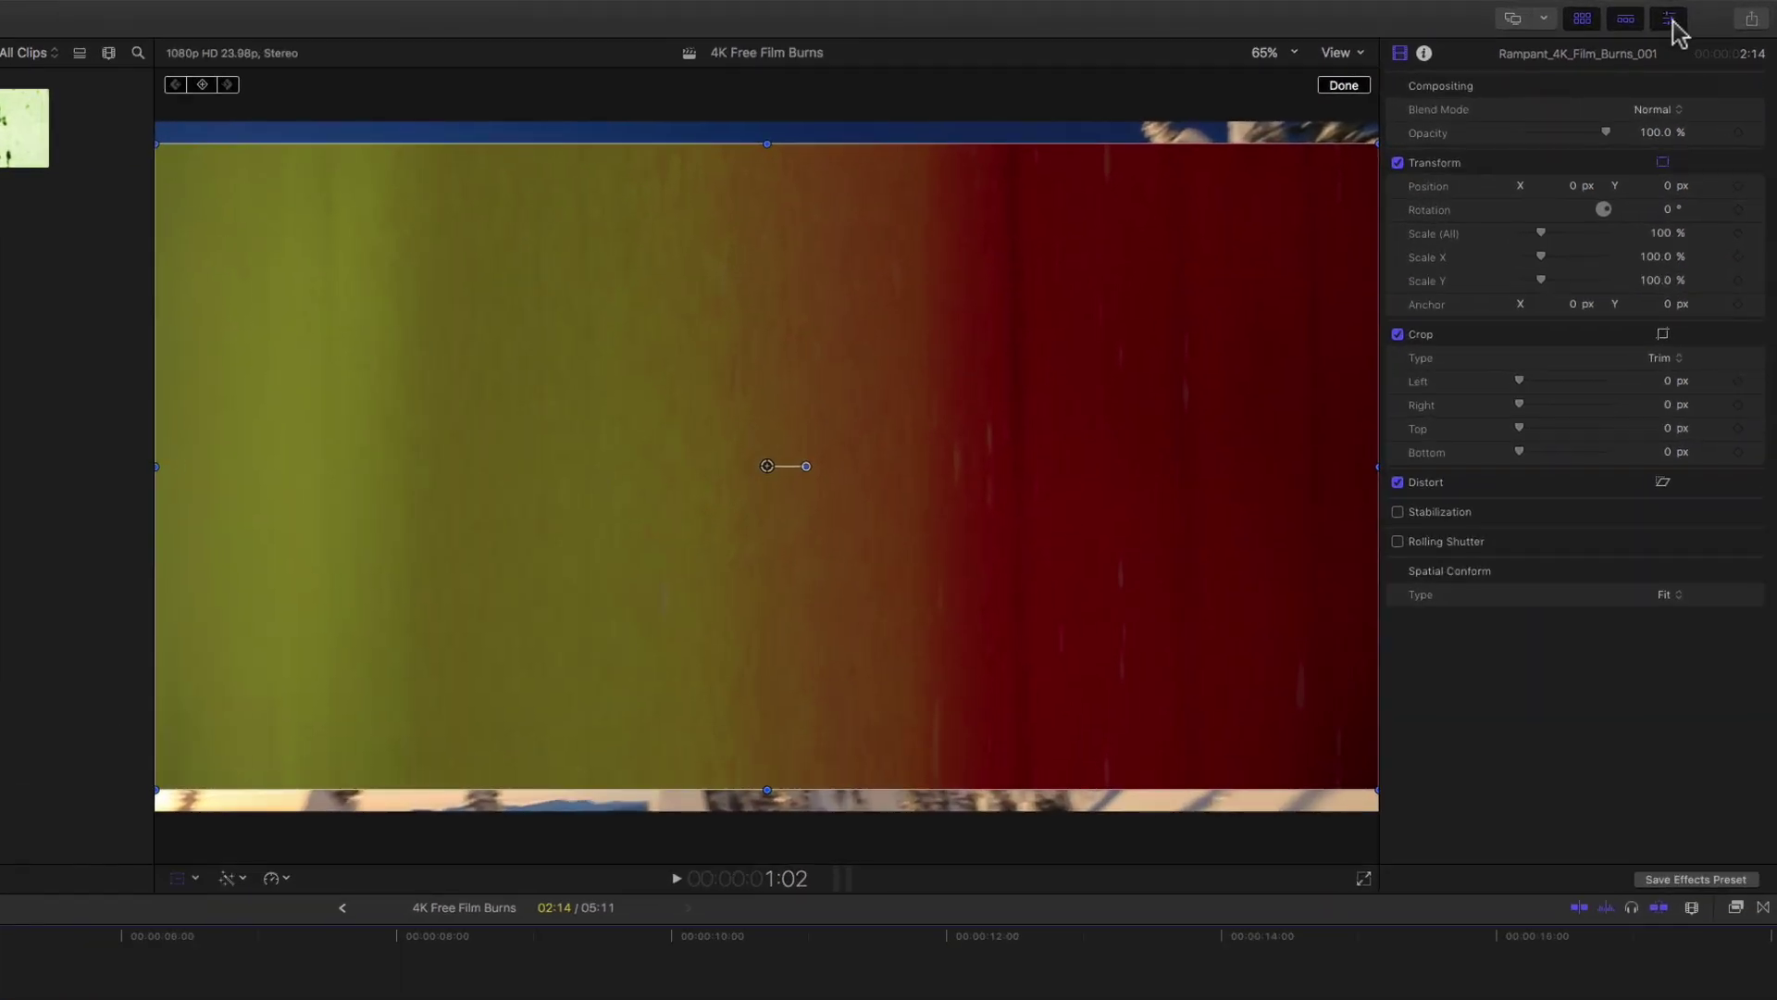
Set film burn 001's blend mode to Screen in the Video Inspector.
click(1672, 18)
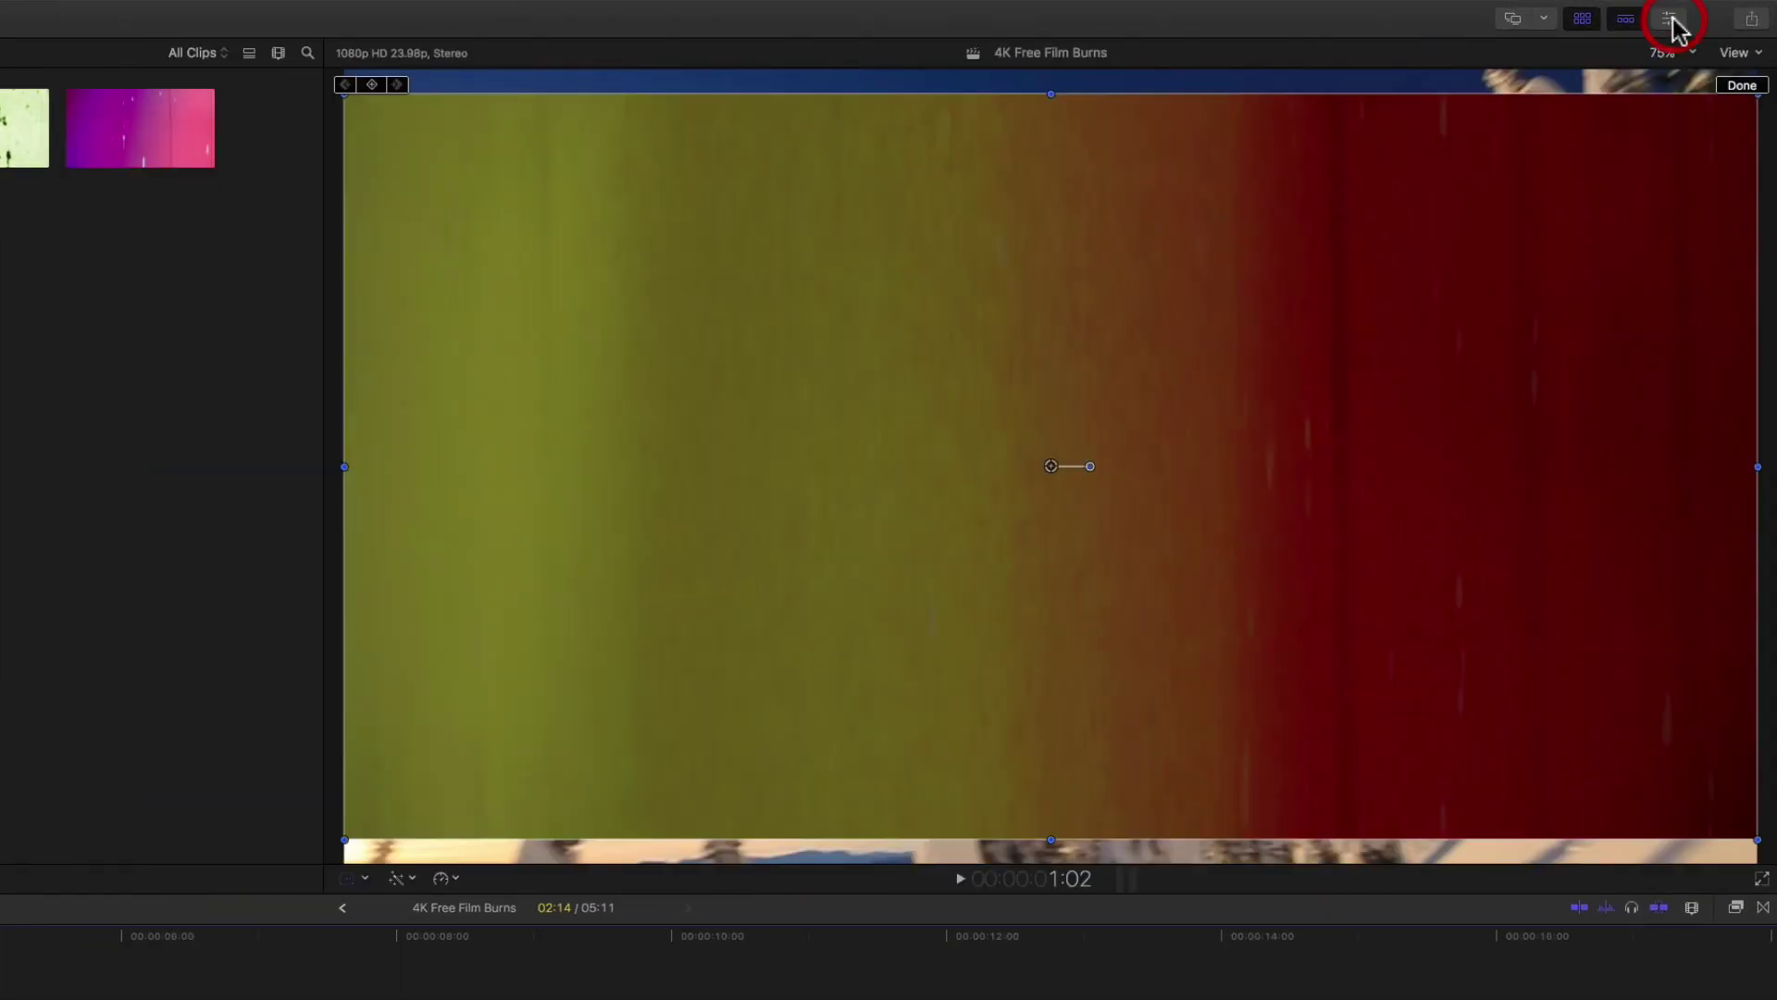
click(1671, 19)
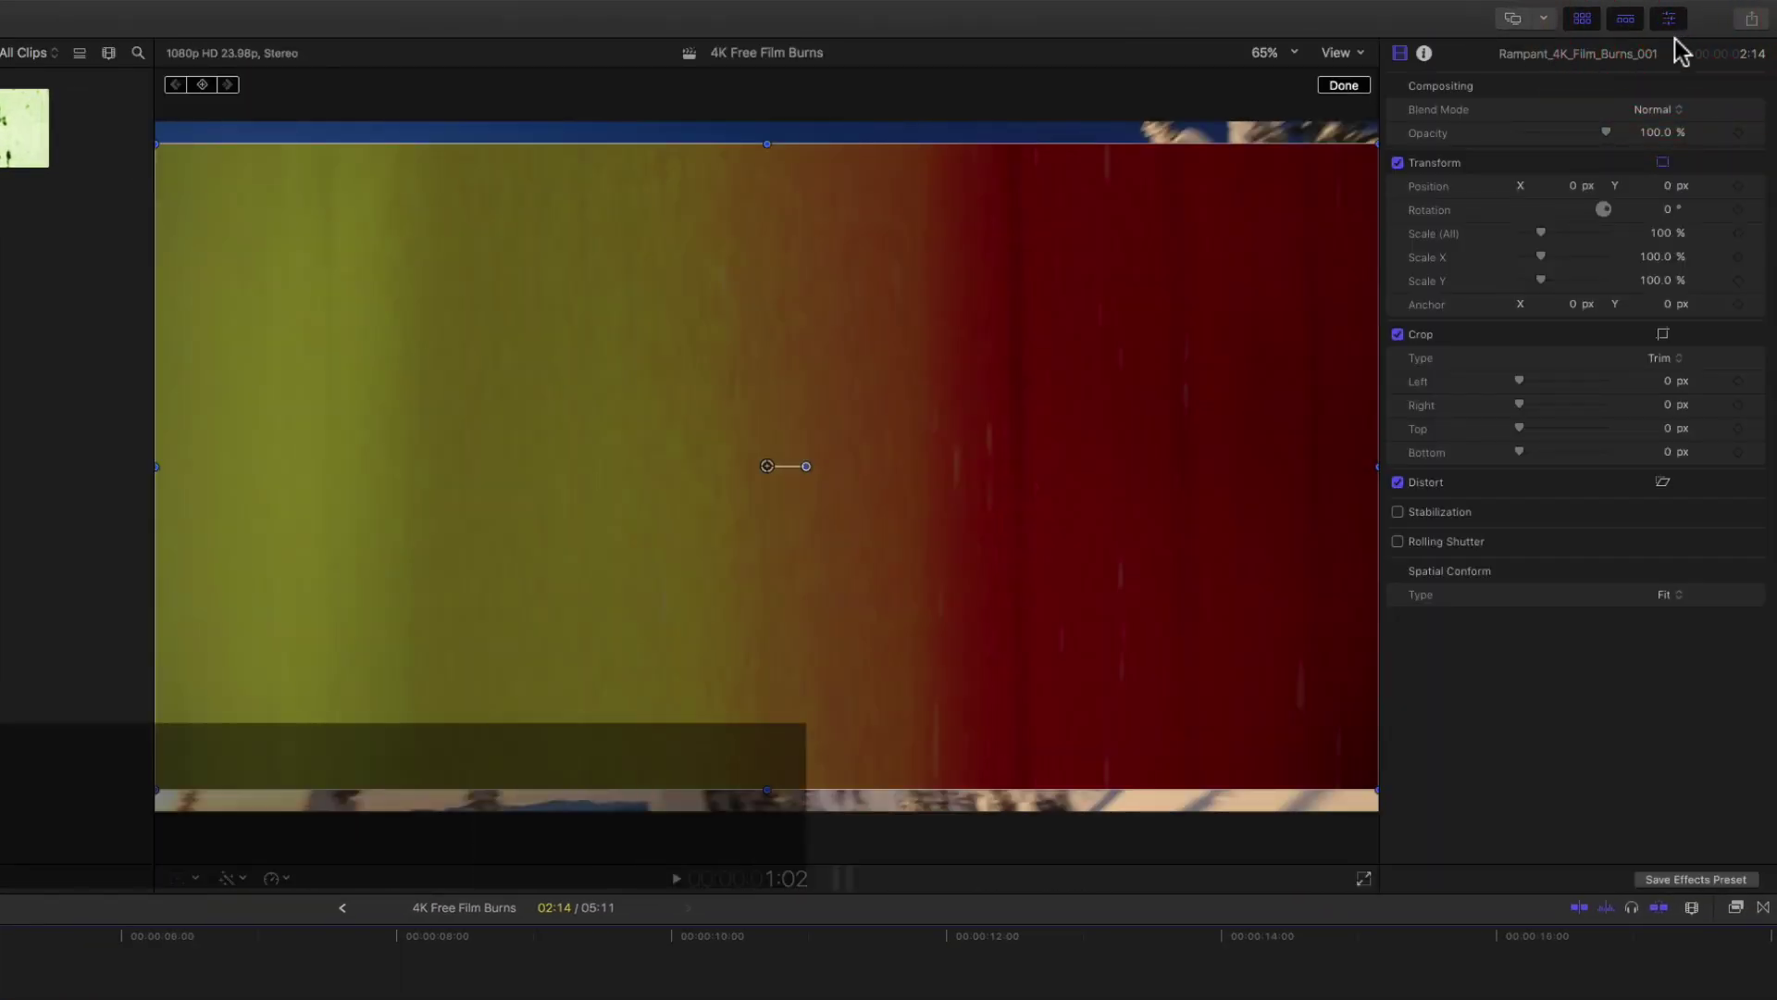
click(1672, 110)
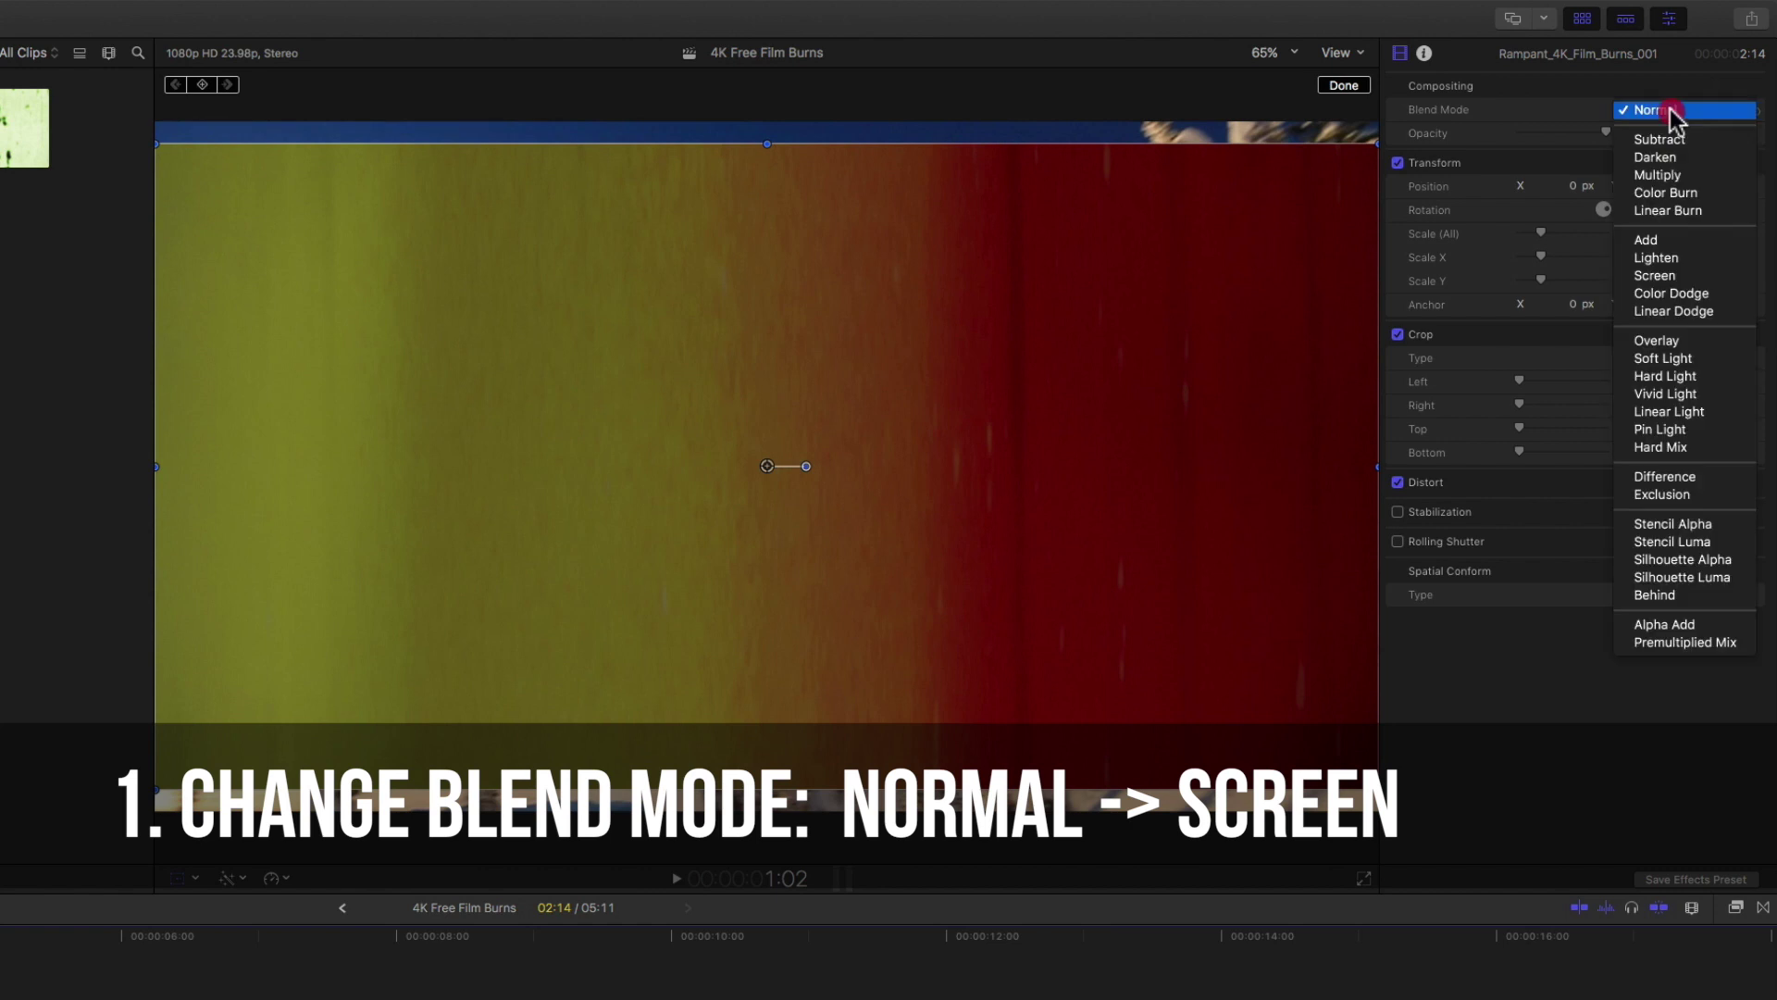
click(1657, 275)
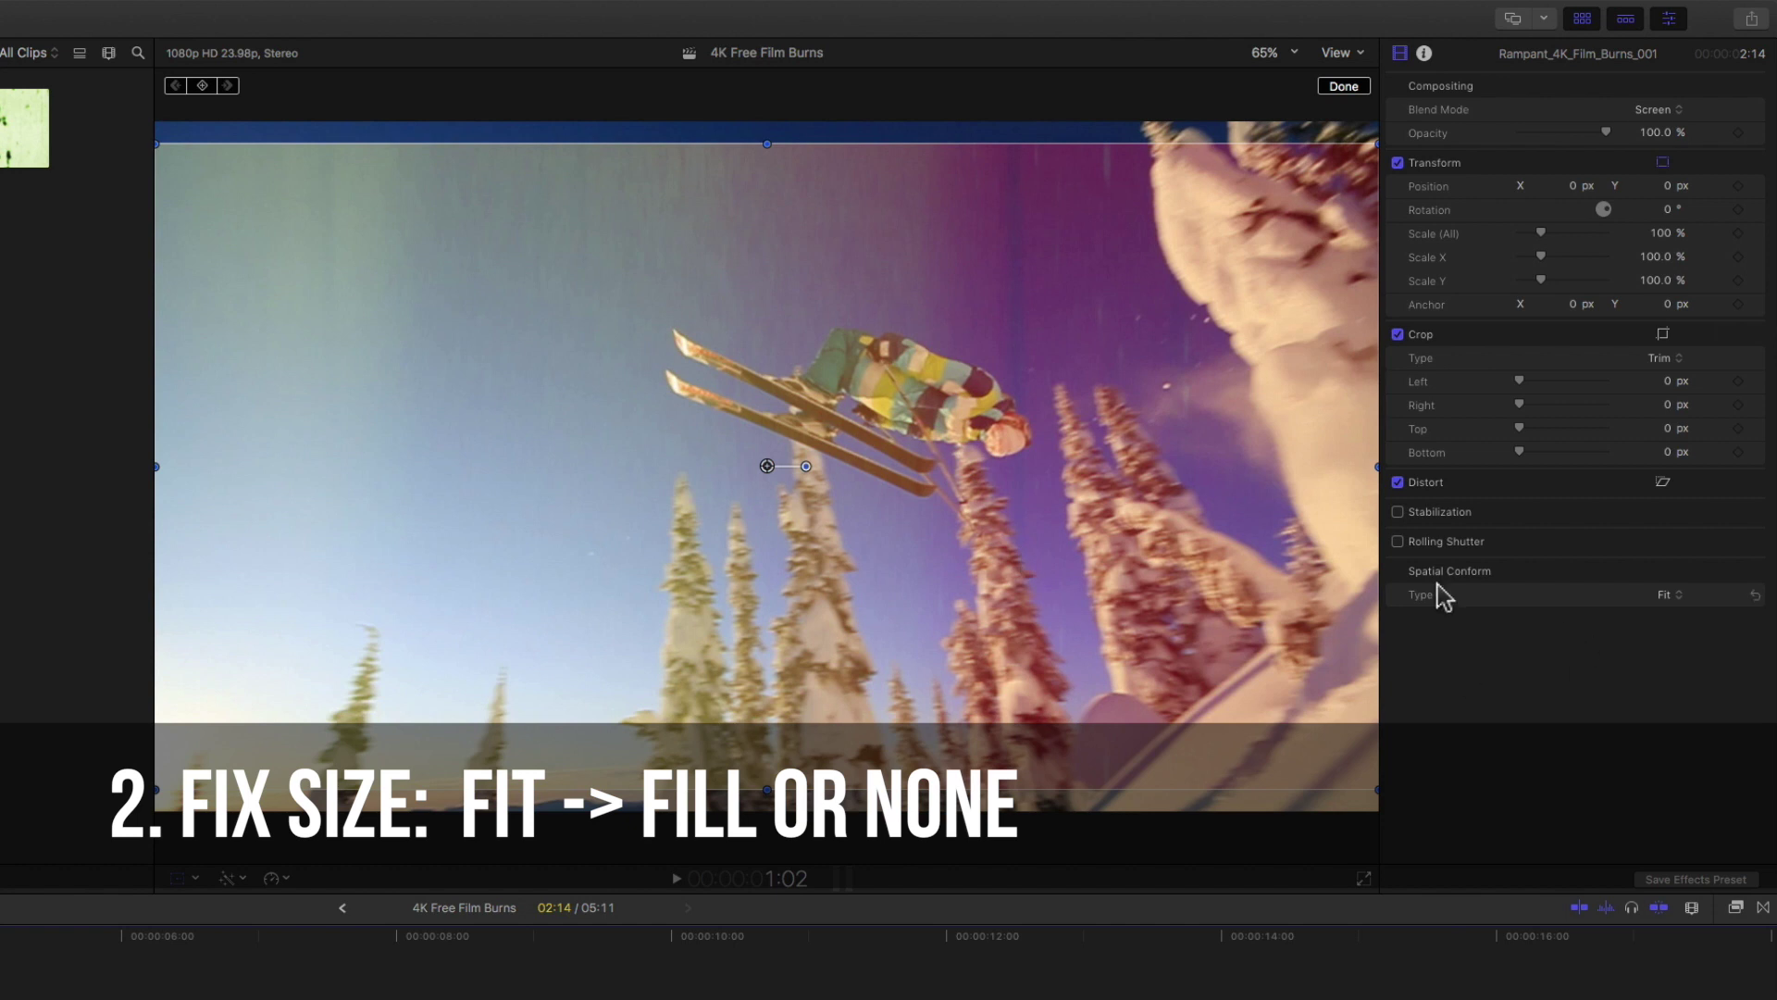
Set the burn's Spatial Conform Type to Fill, briefly trying None before returning to Fill.
click(1675, 598)
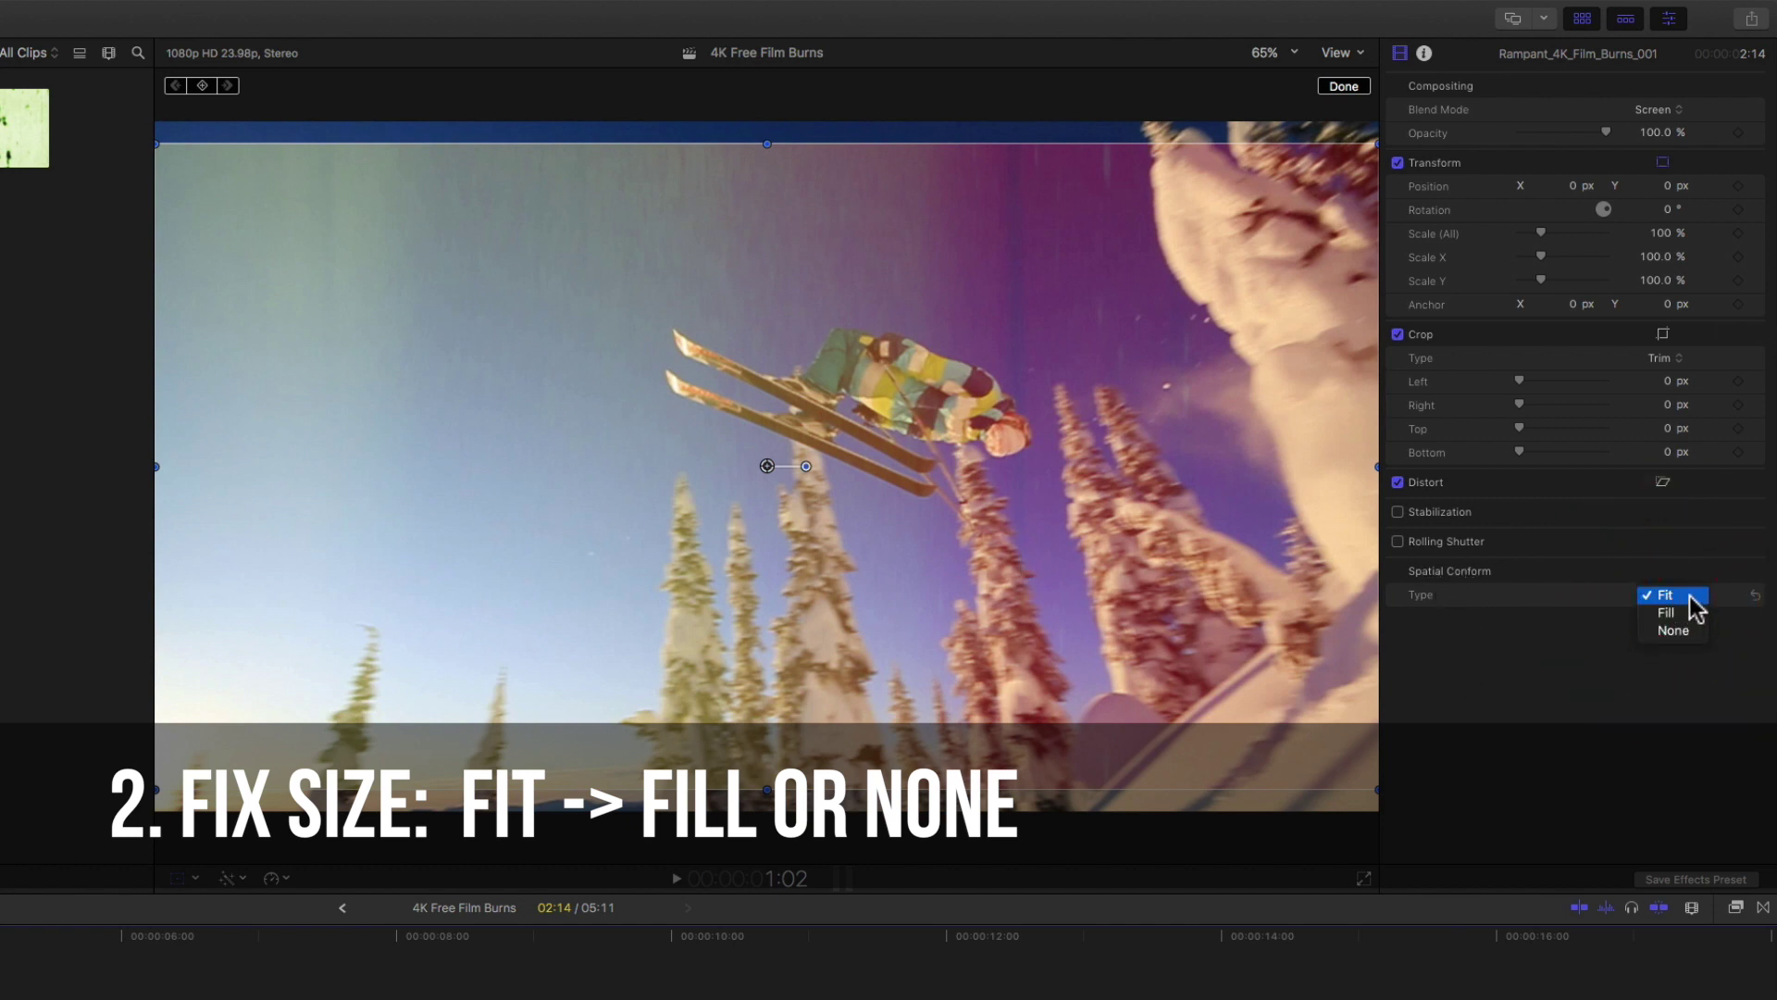
click(1677, 613)
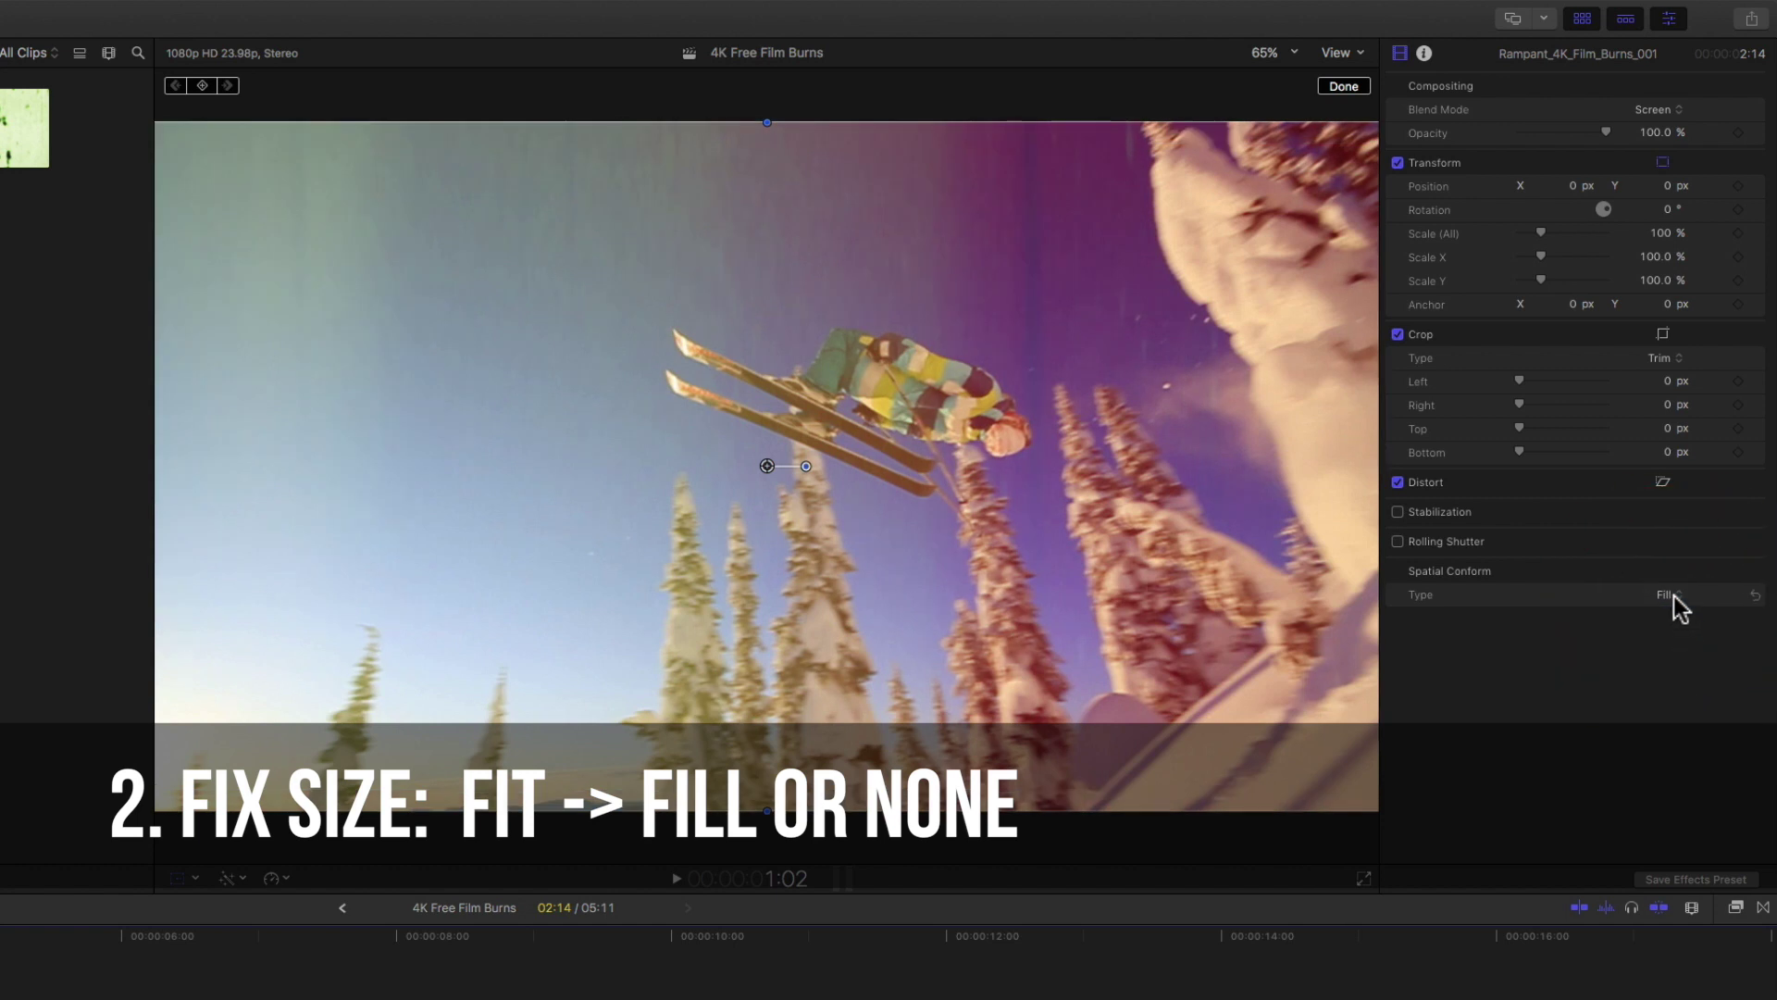
click(1673, 596)
click(1677, 613)
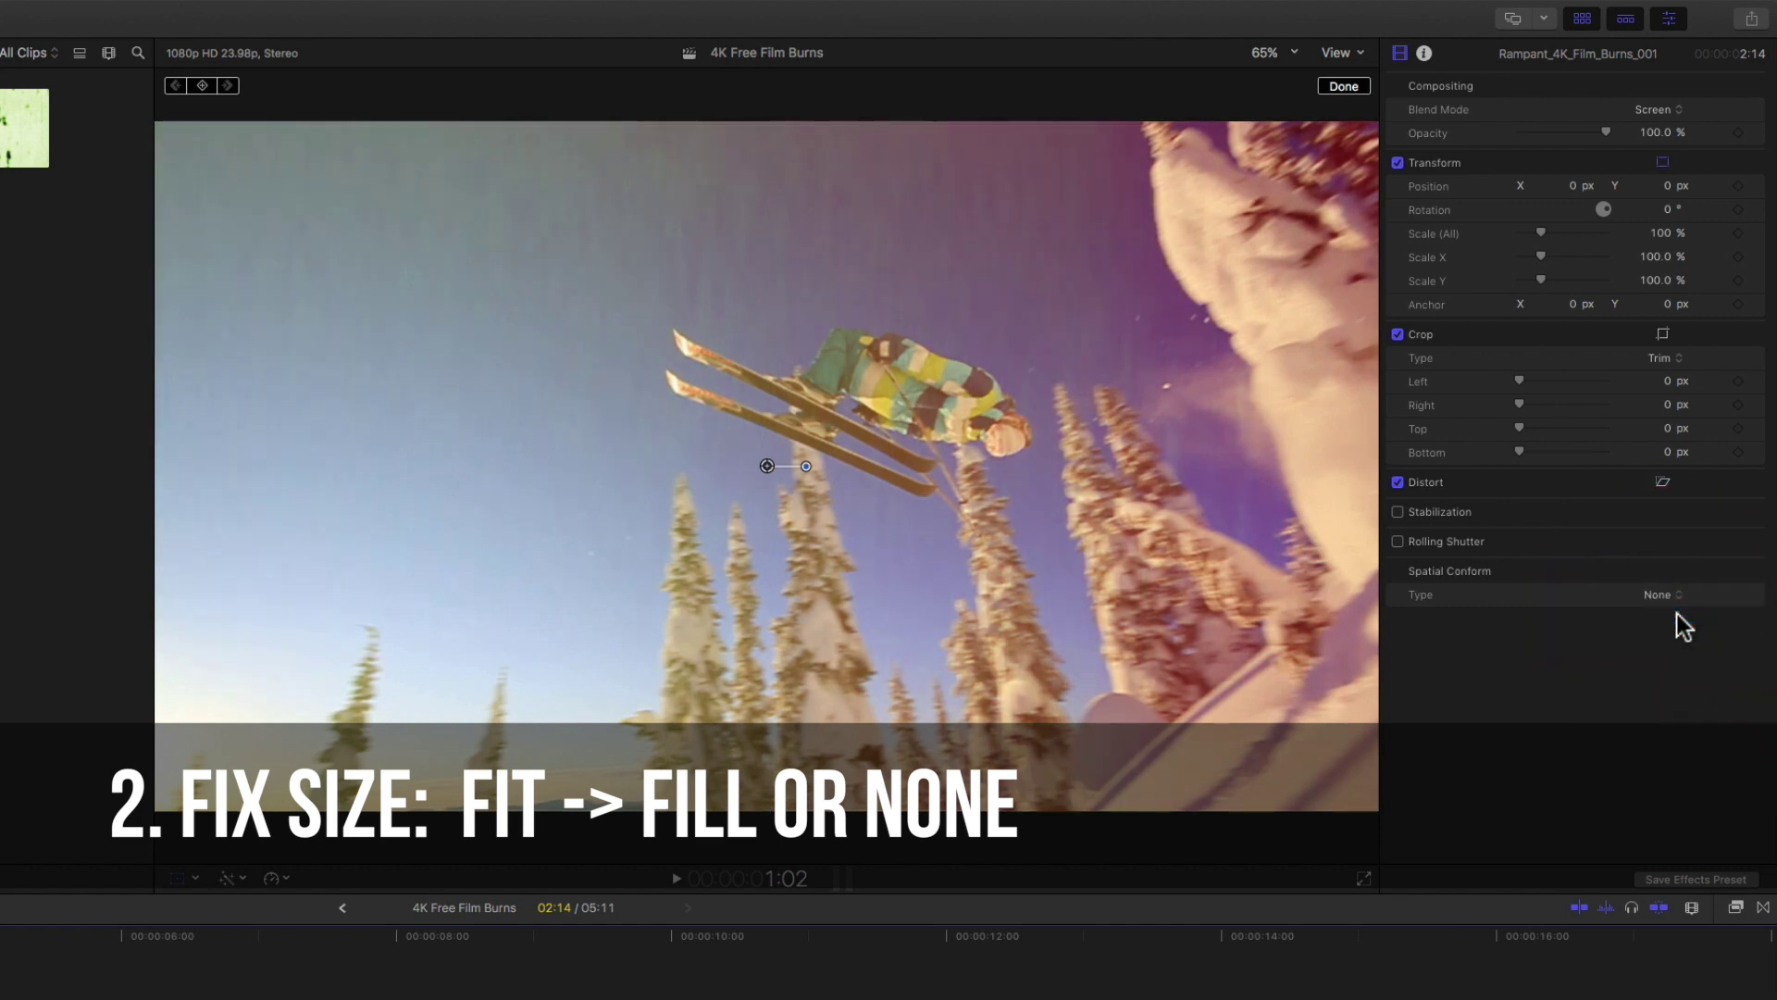
click(1666, 597)
click(1661, 583)
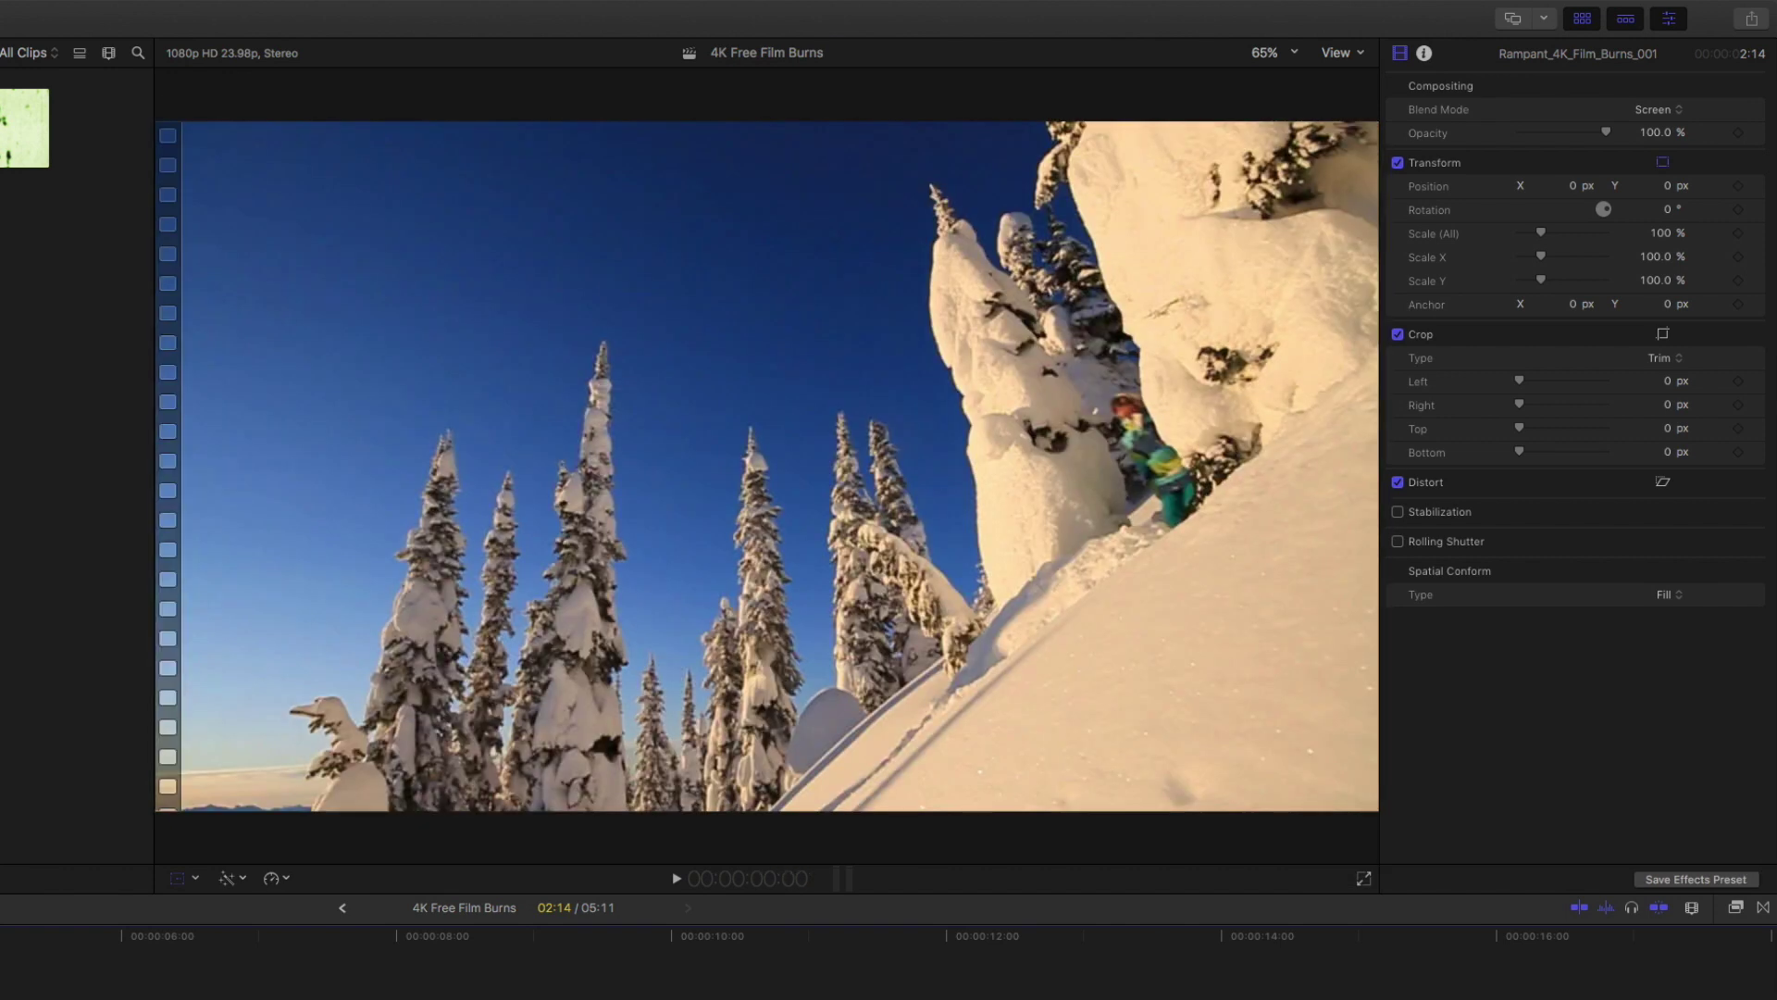
key(space)
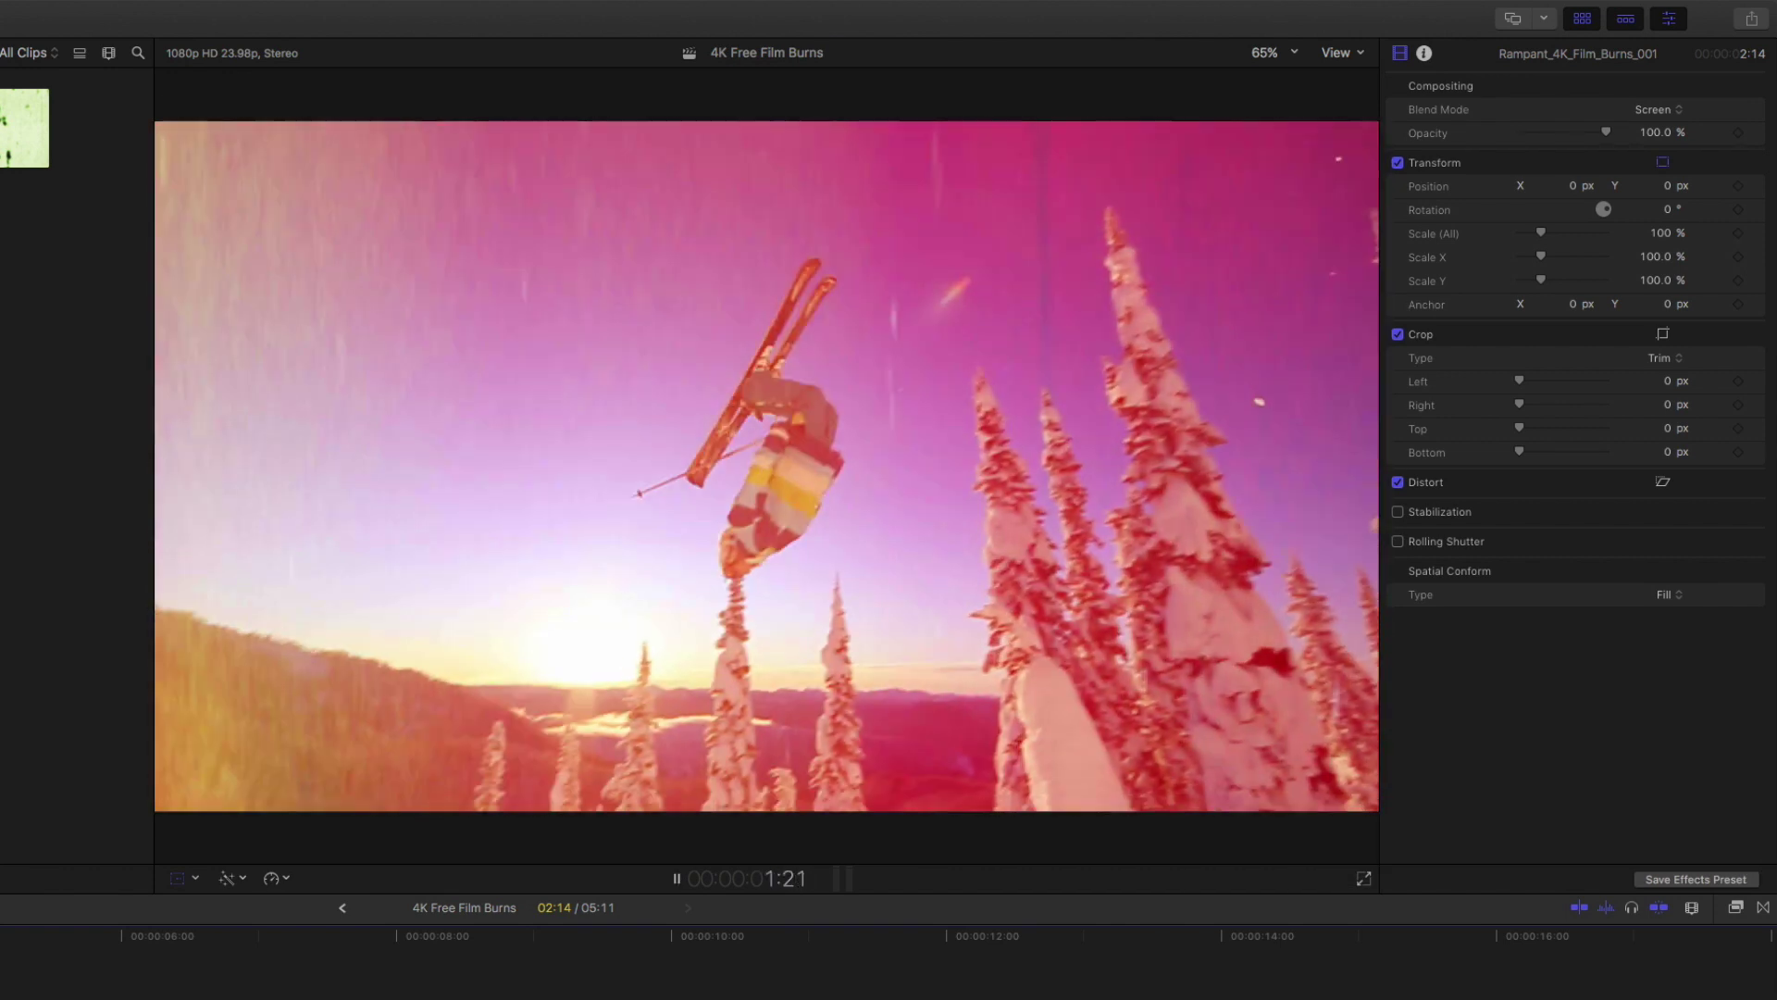
key(space)
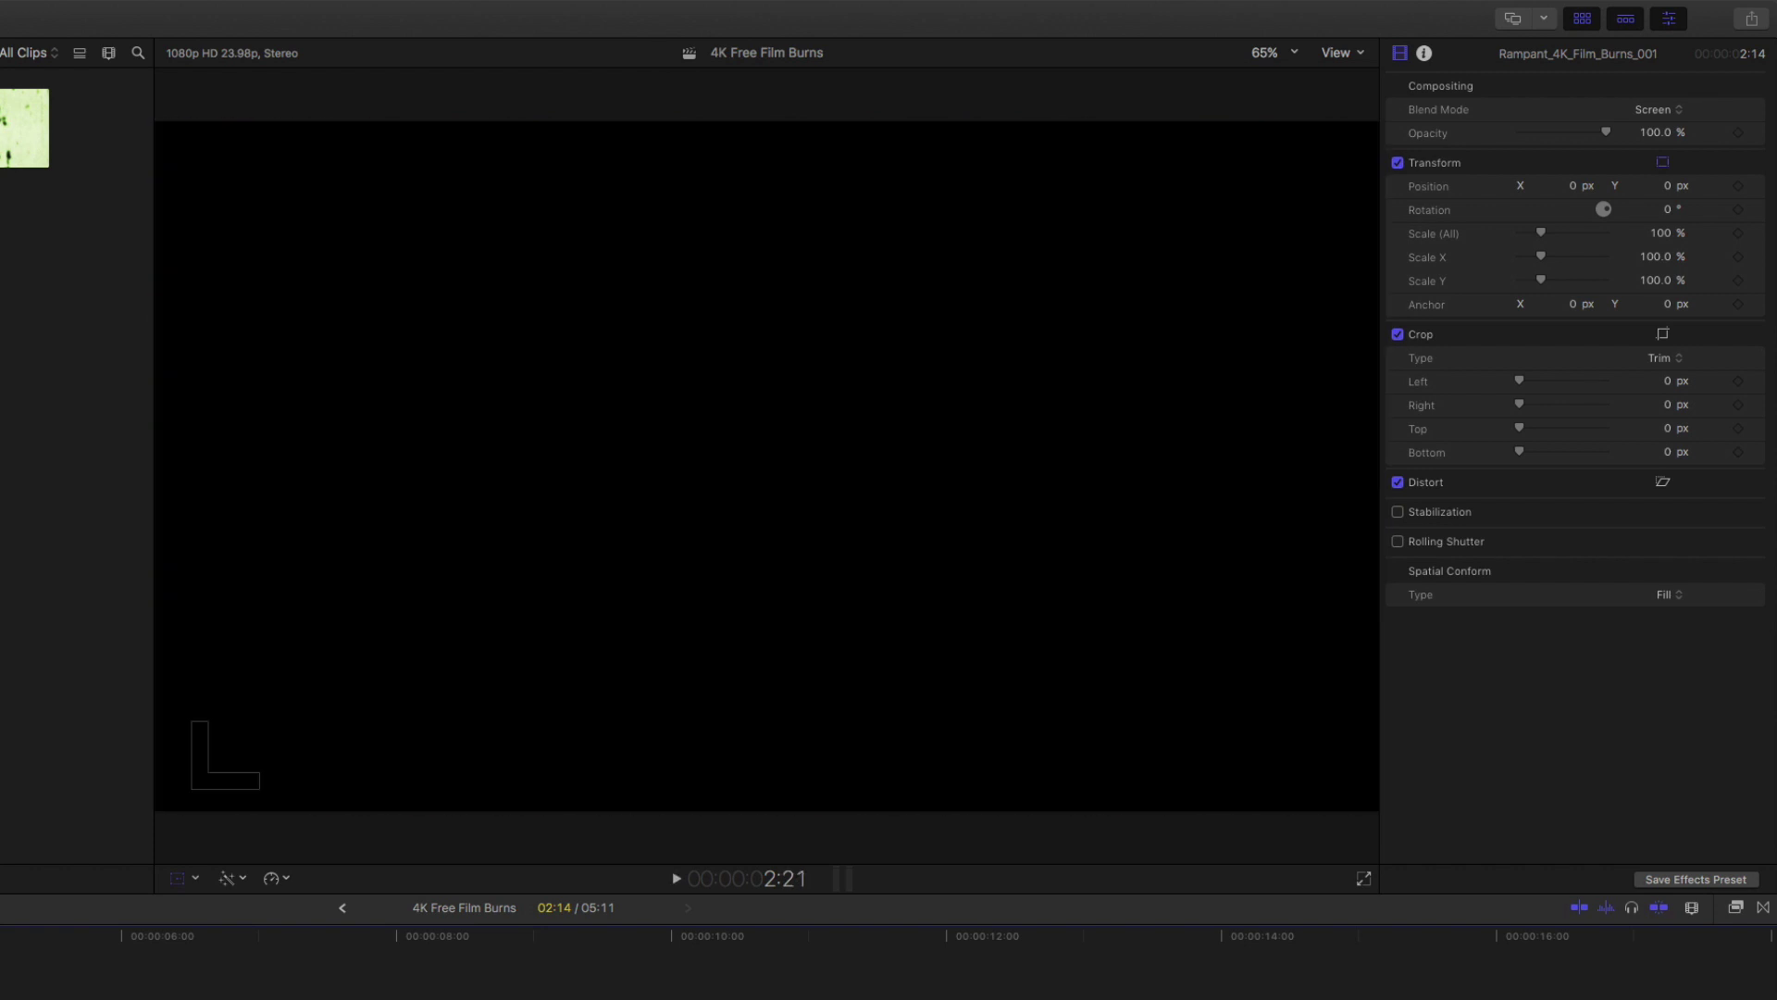
key(space)
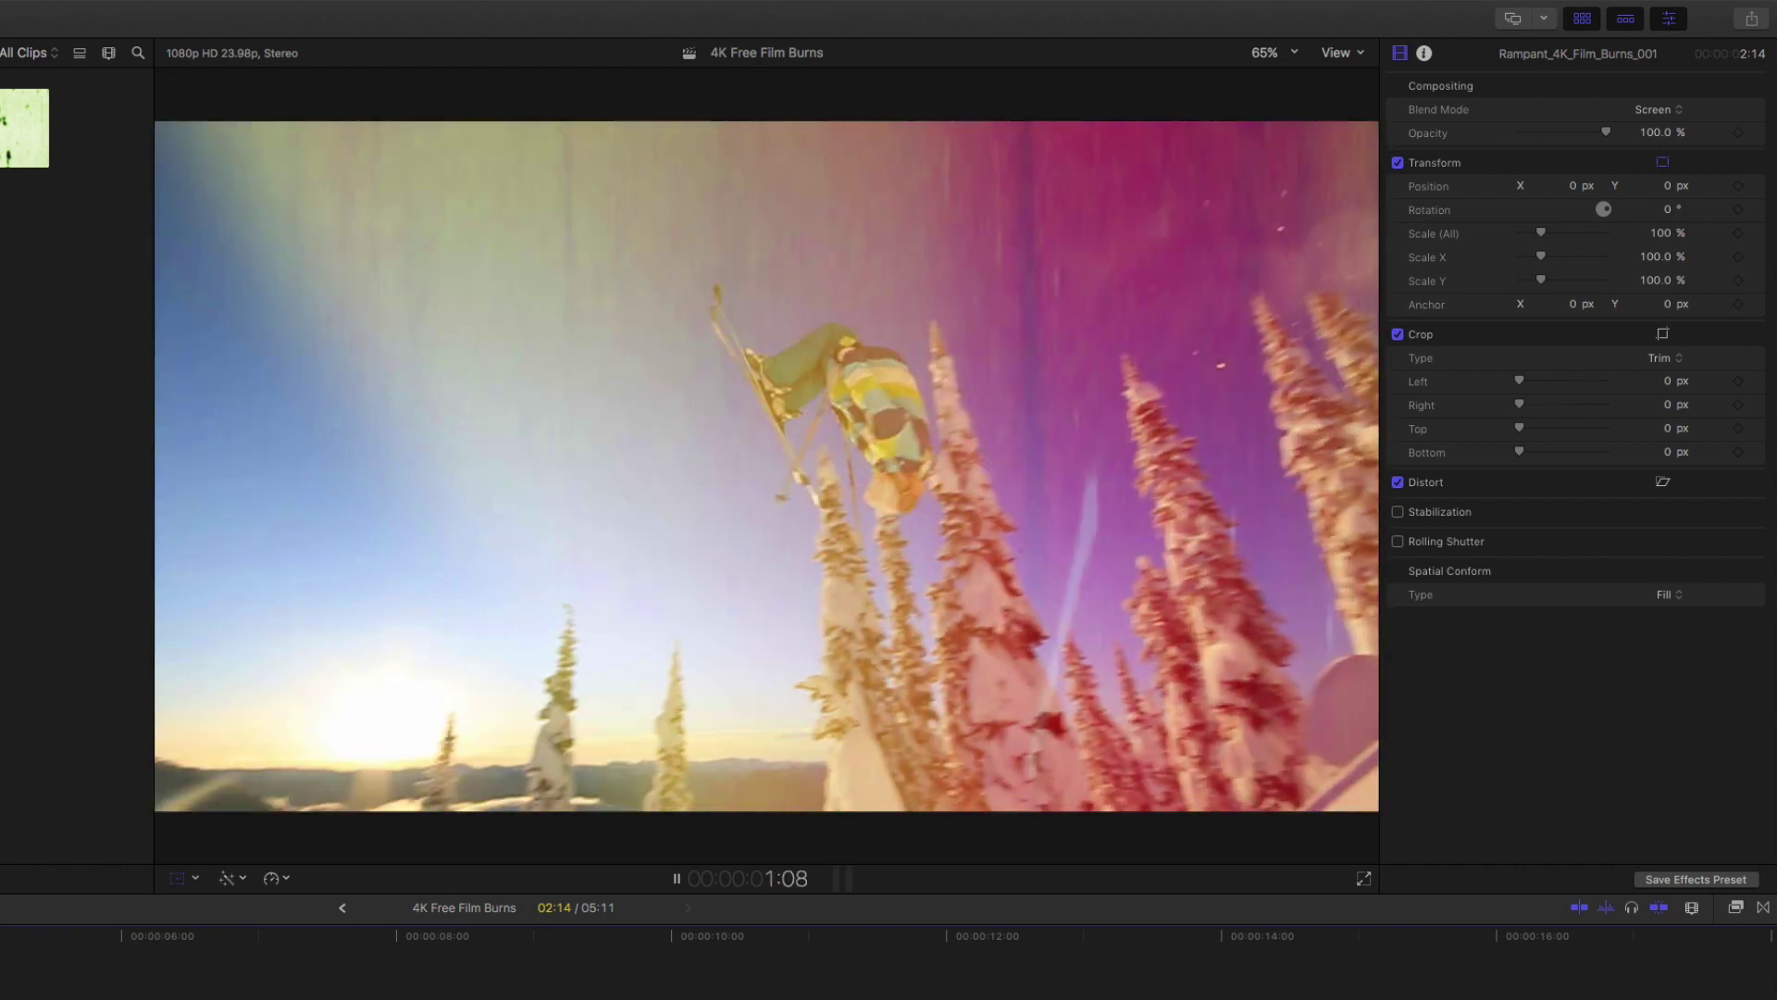
key(space)
key(shift+t)
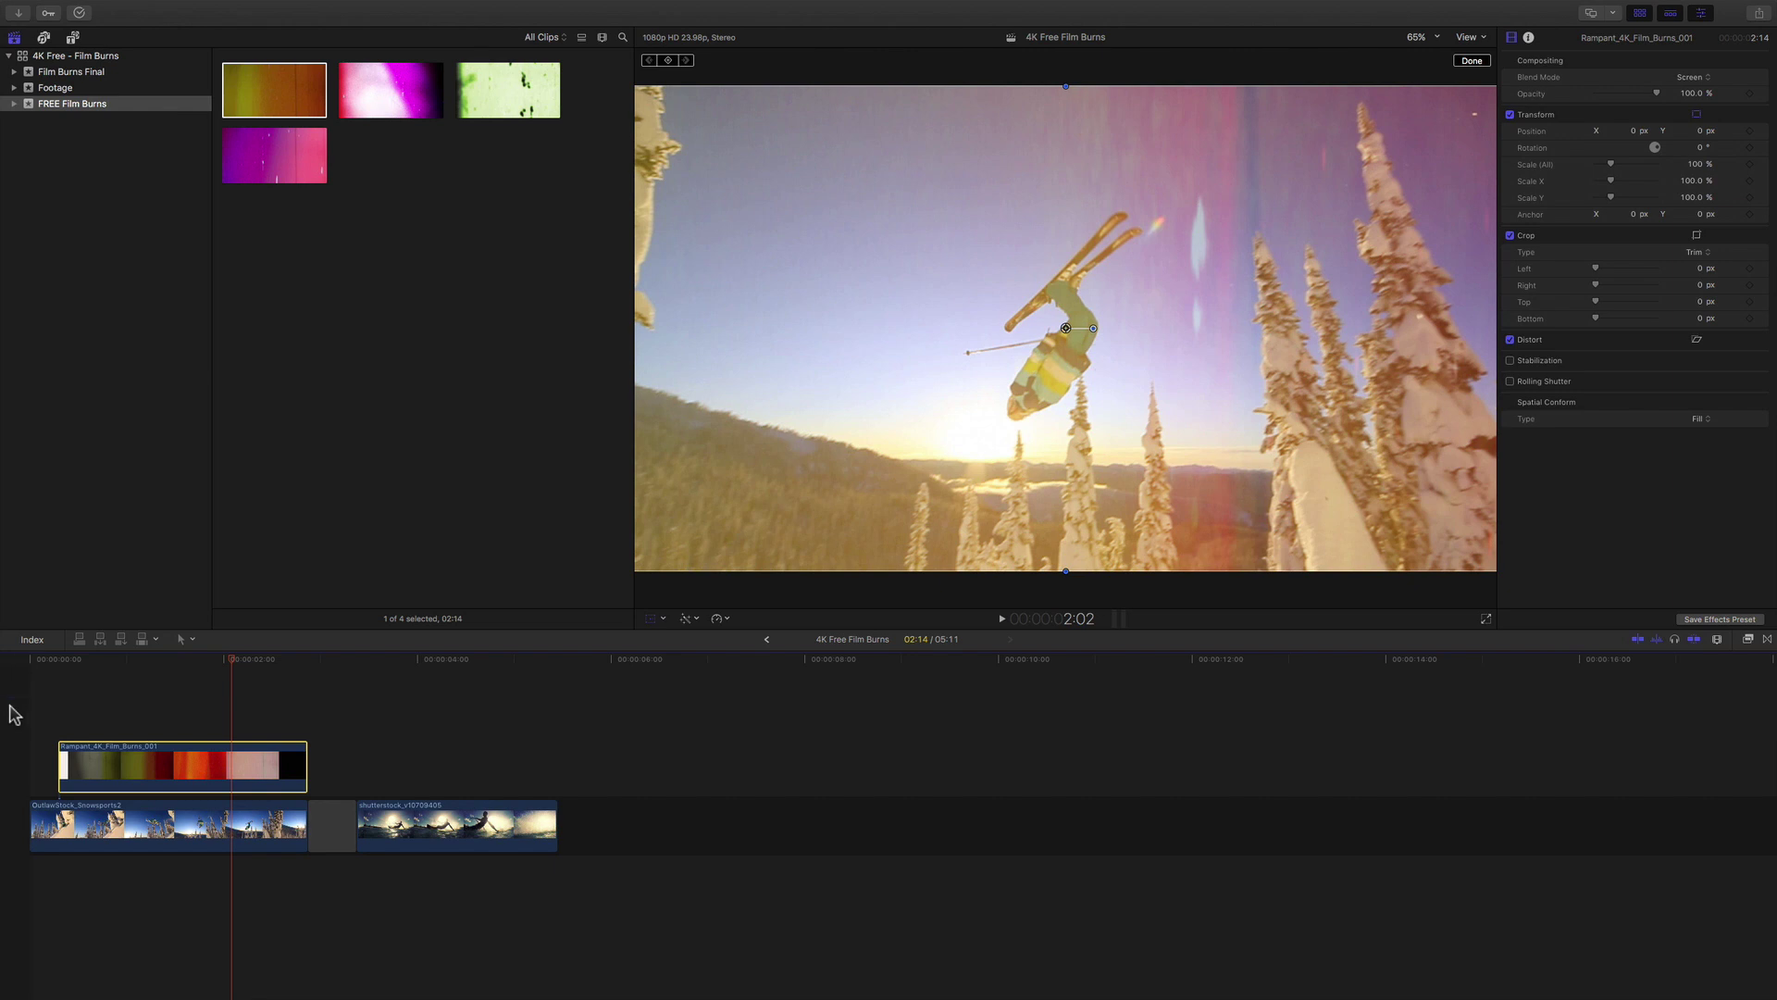
Zoom the viewer to 12.5% and compare the film burn's frame against the ski footage clip.
click(135, 661)
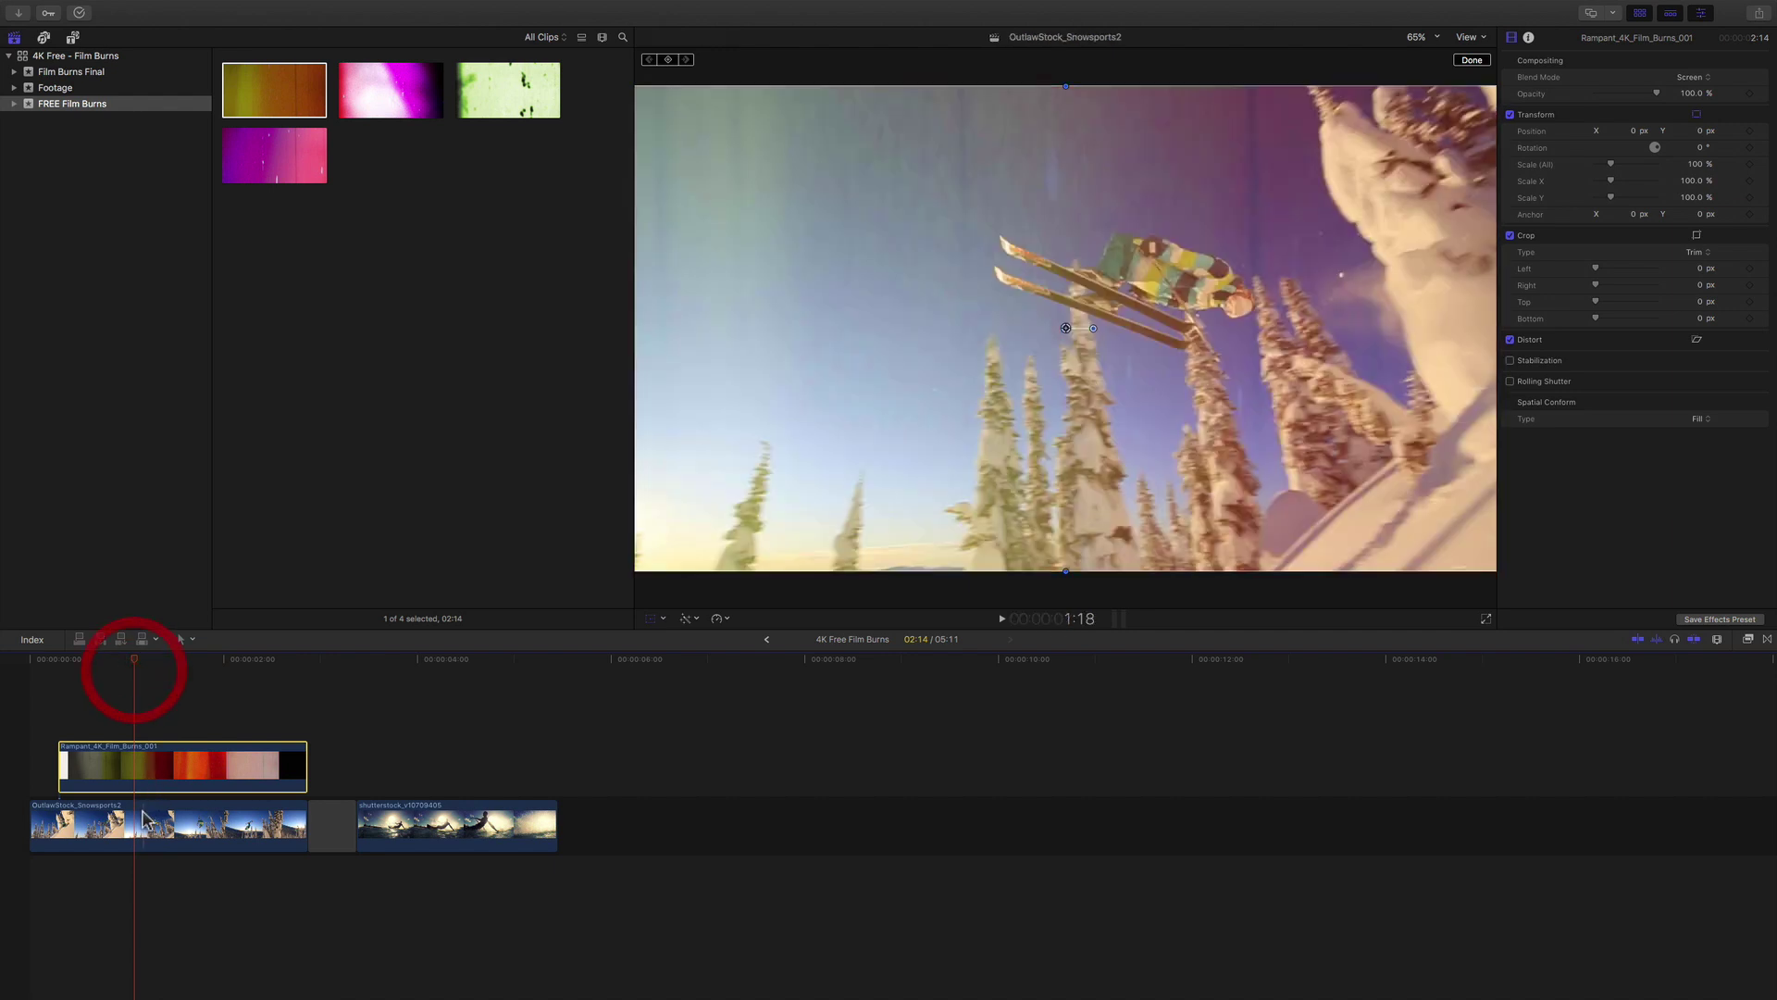
click(141, 813)
click(135, 774)
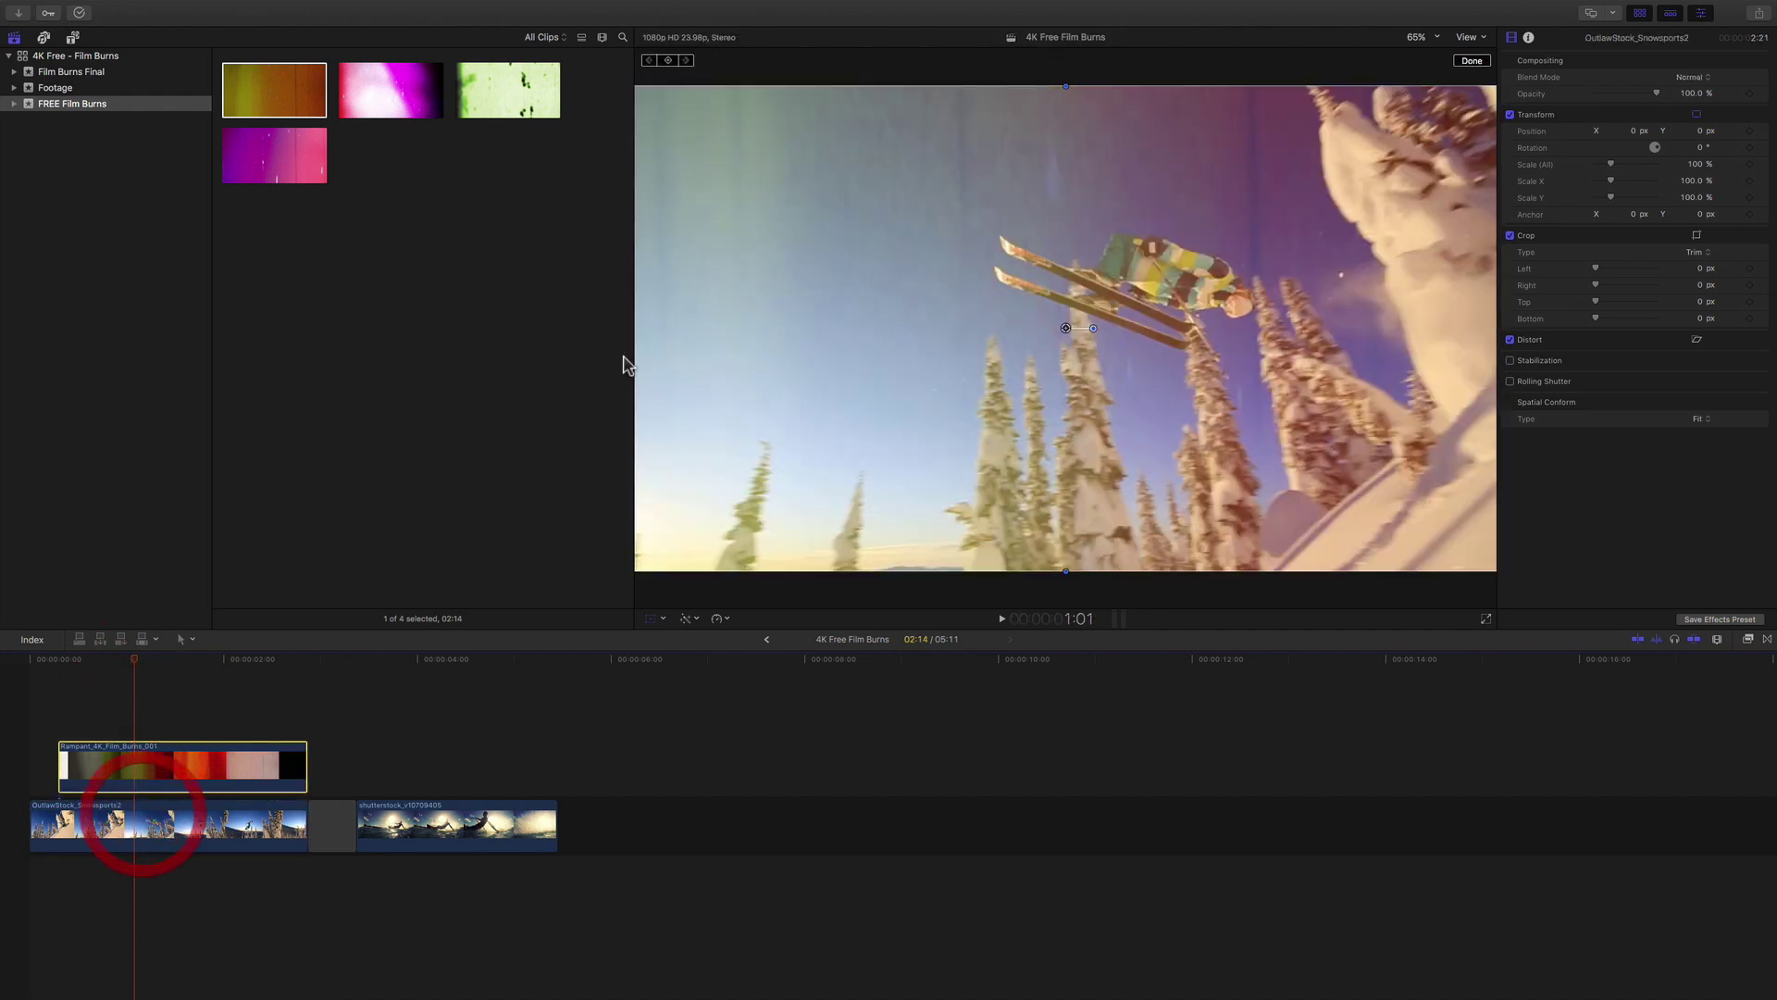
click(1434, 42)
click(1426, 82)
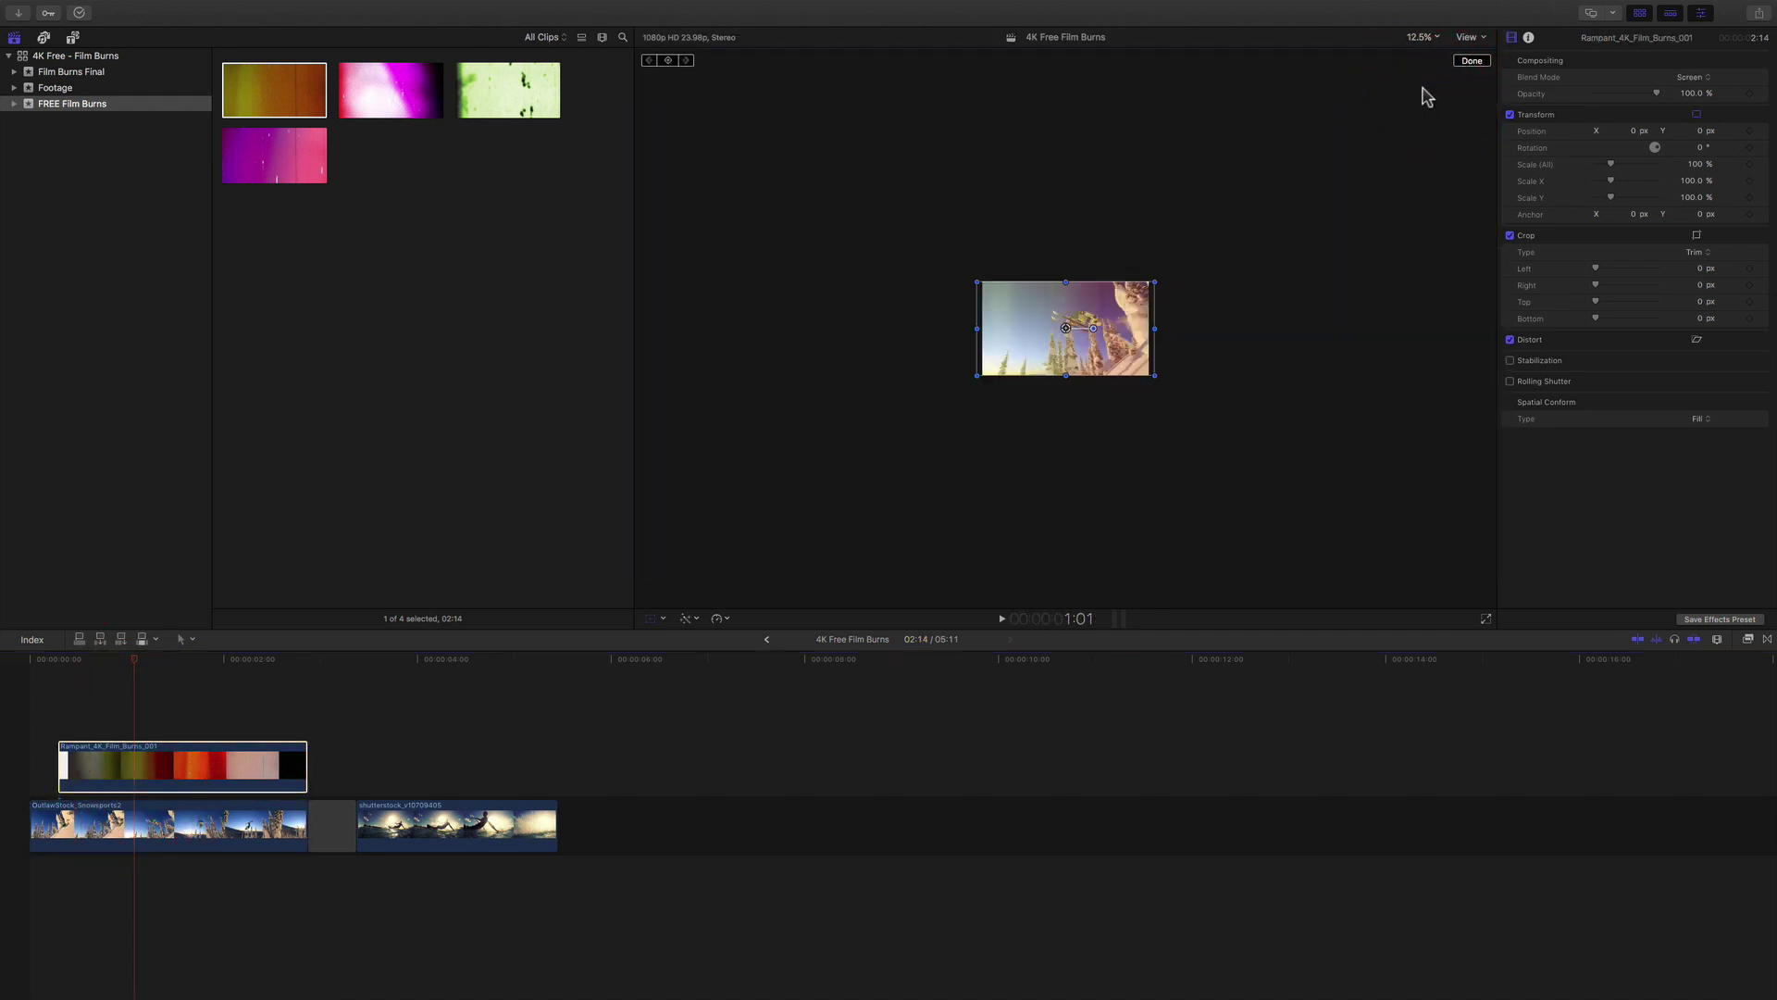
click(189, 824)
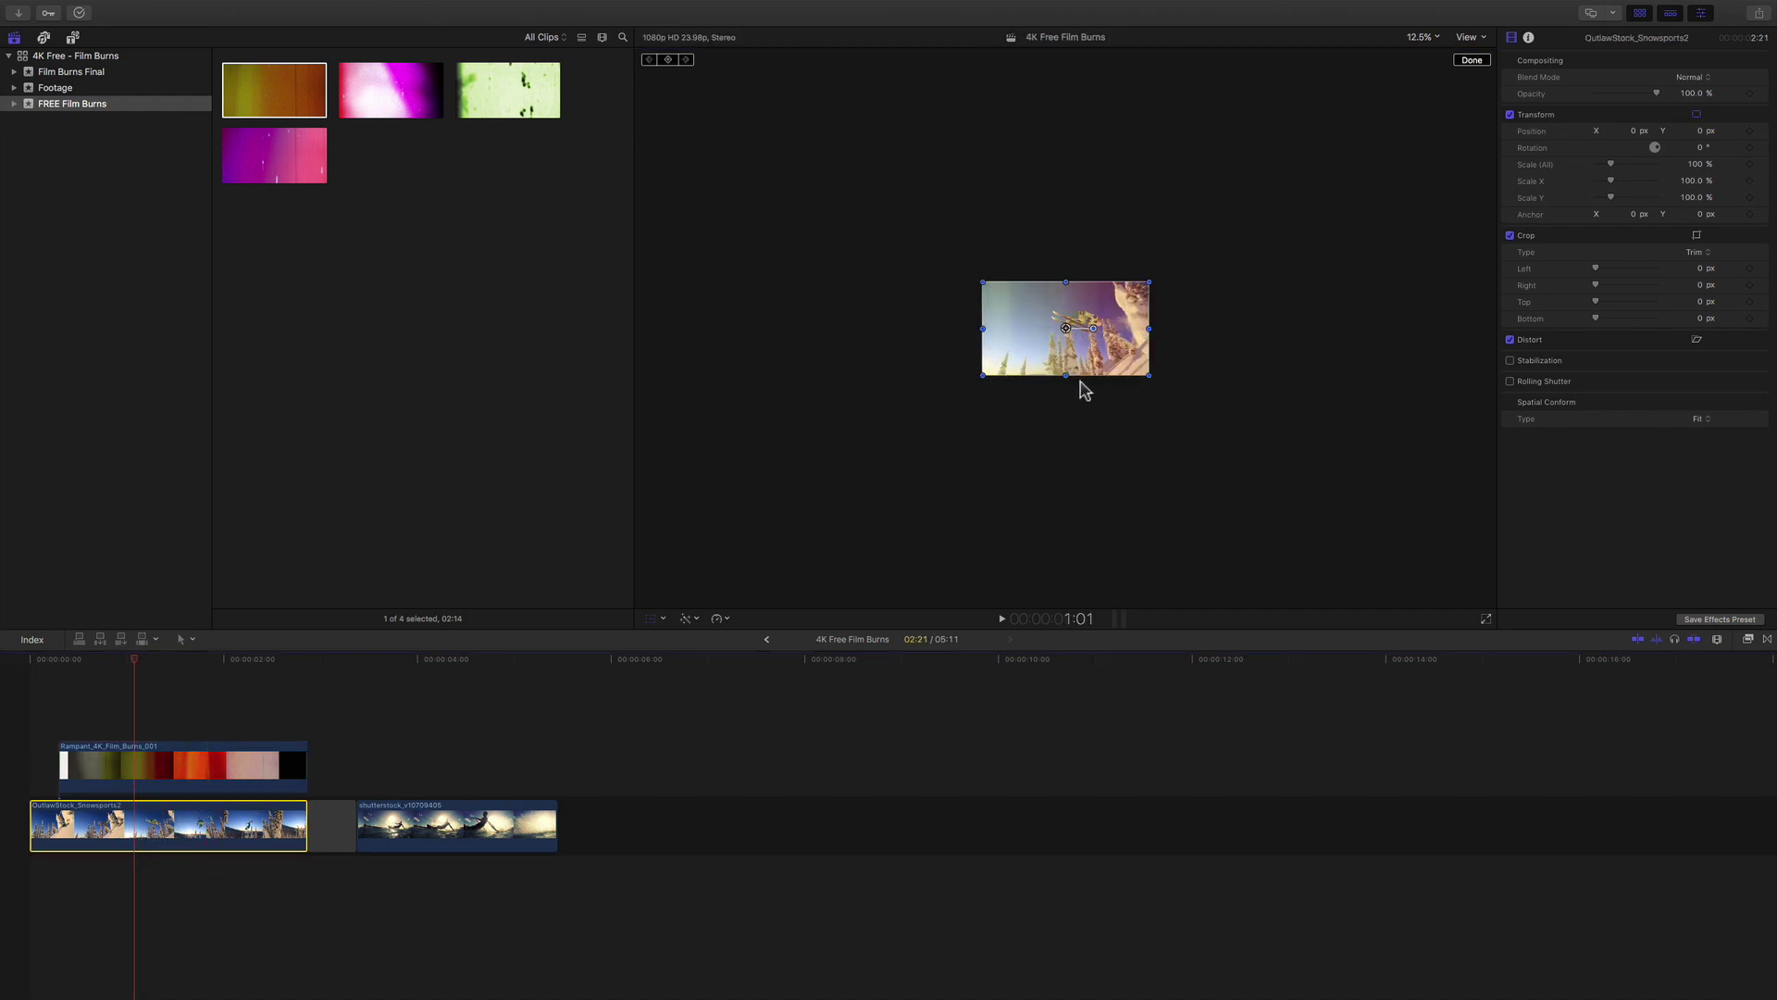
click(226, 829)
click(261, 758)
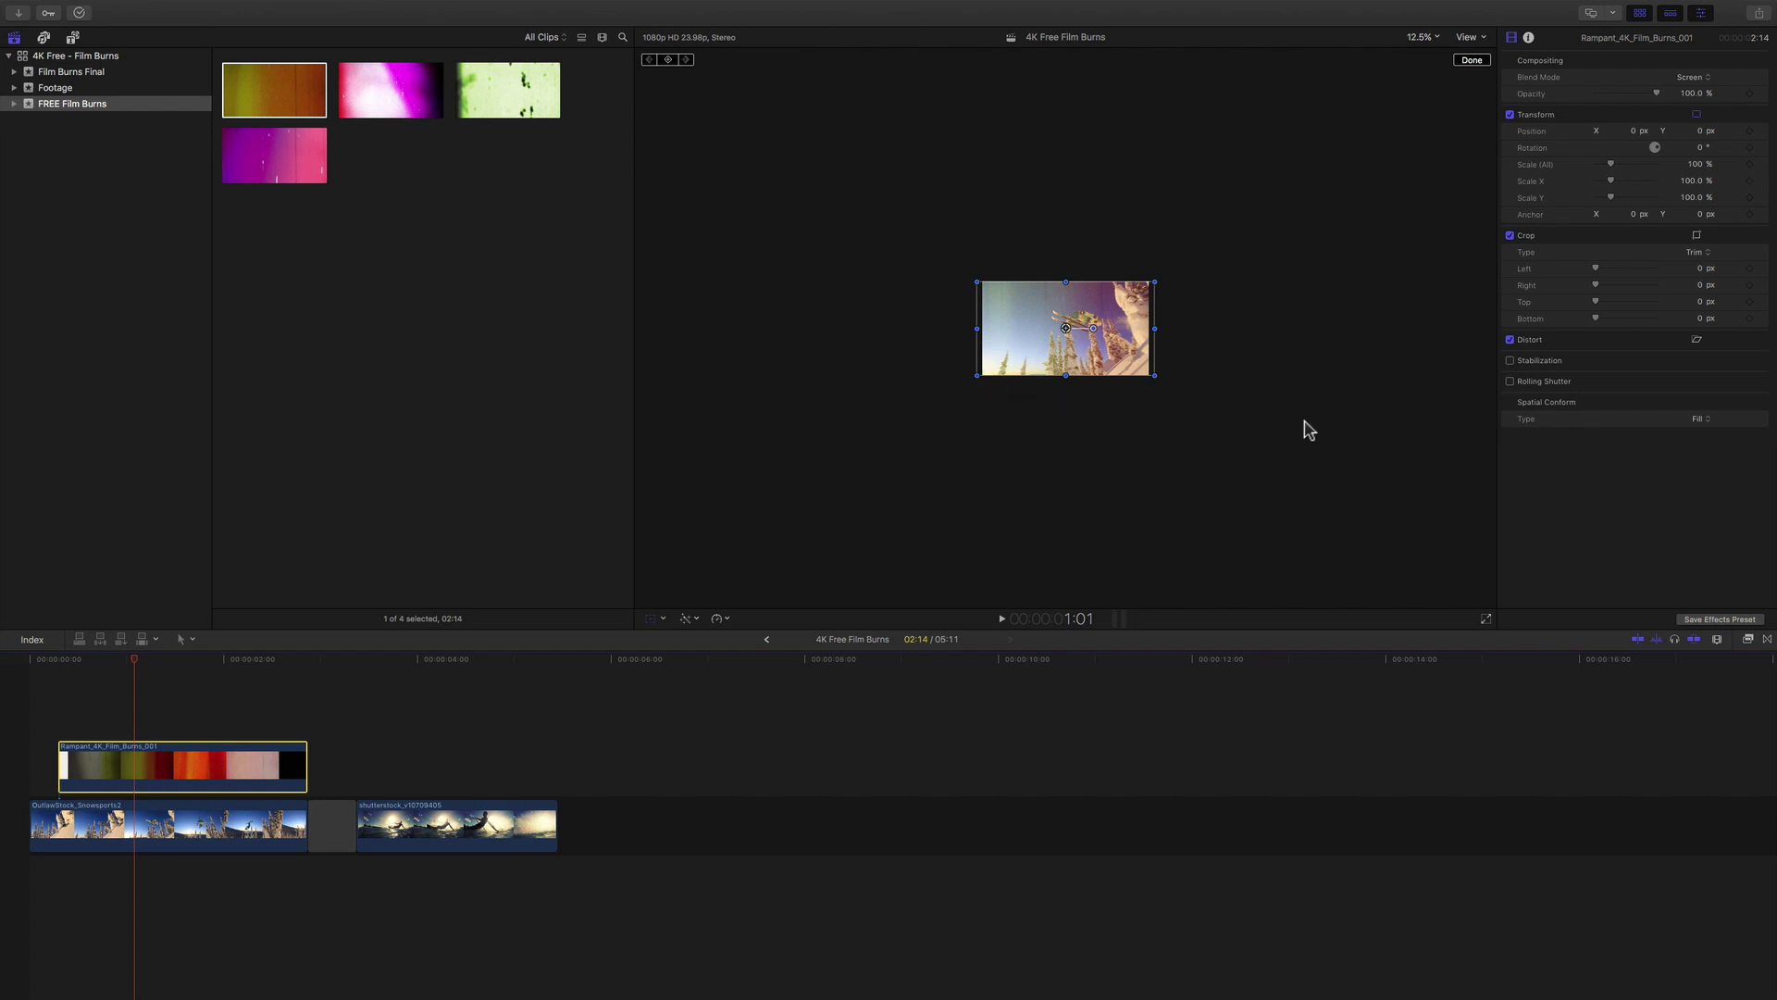
click(1699, 418)
Set the burn's Spatial Conform Type to None and nudge its Position X slightly left.
click(1710, 433)
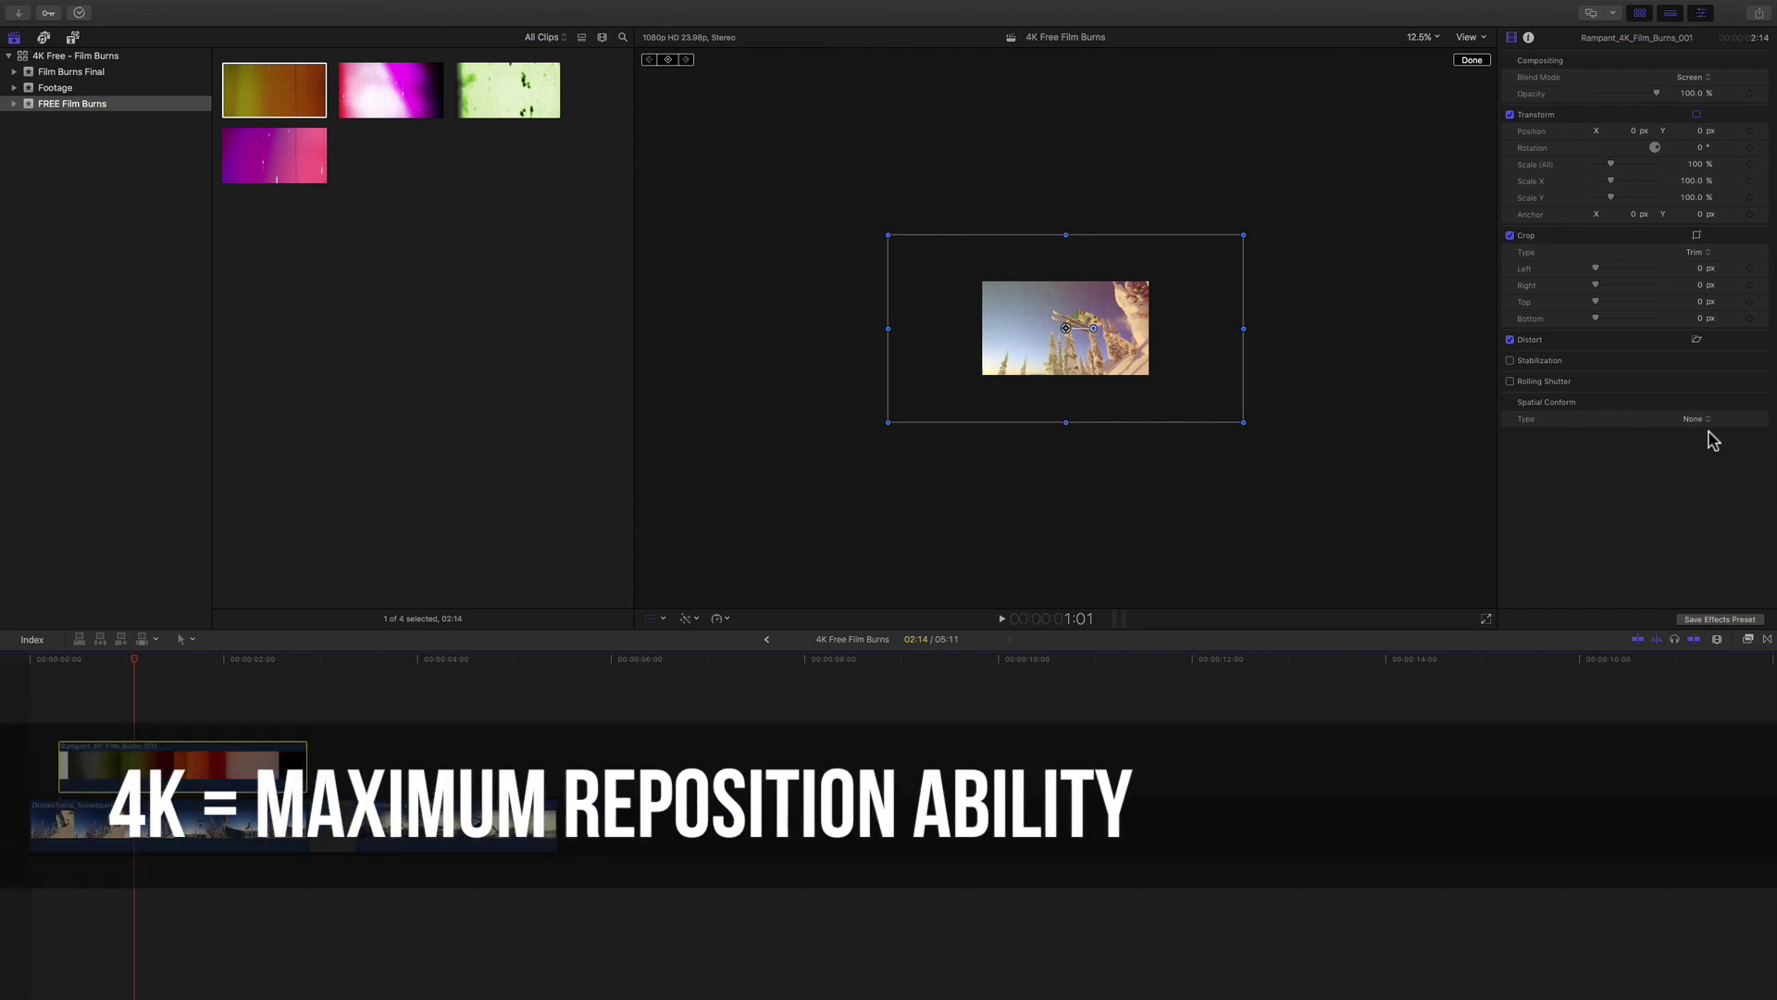
drag(1637, 130, 1630, 130)
click(1433, 42)
click(1421, 54)
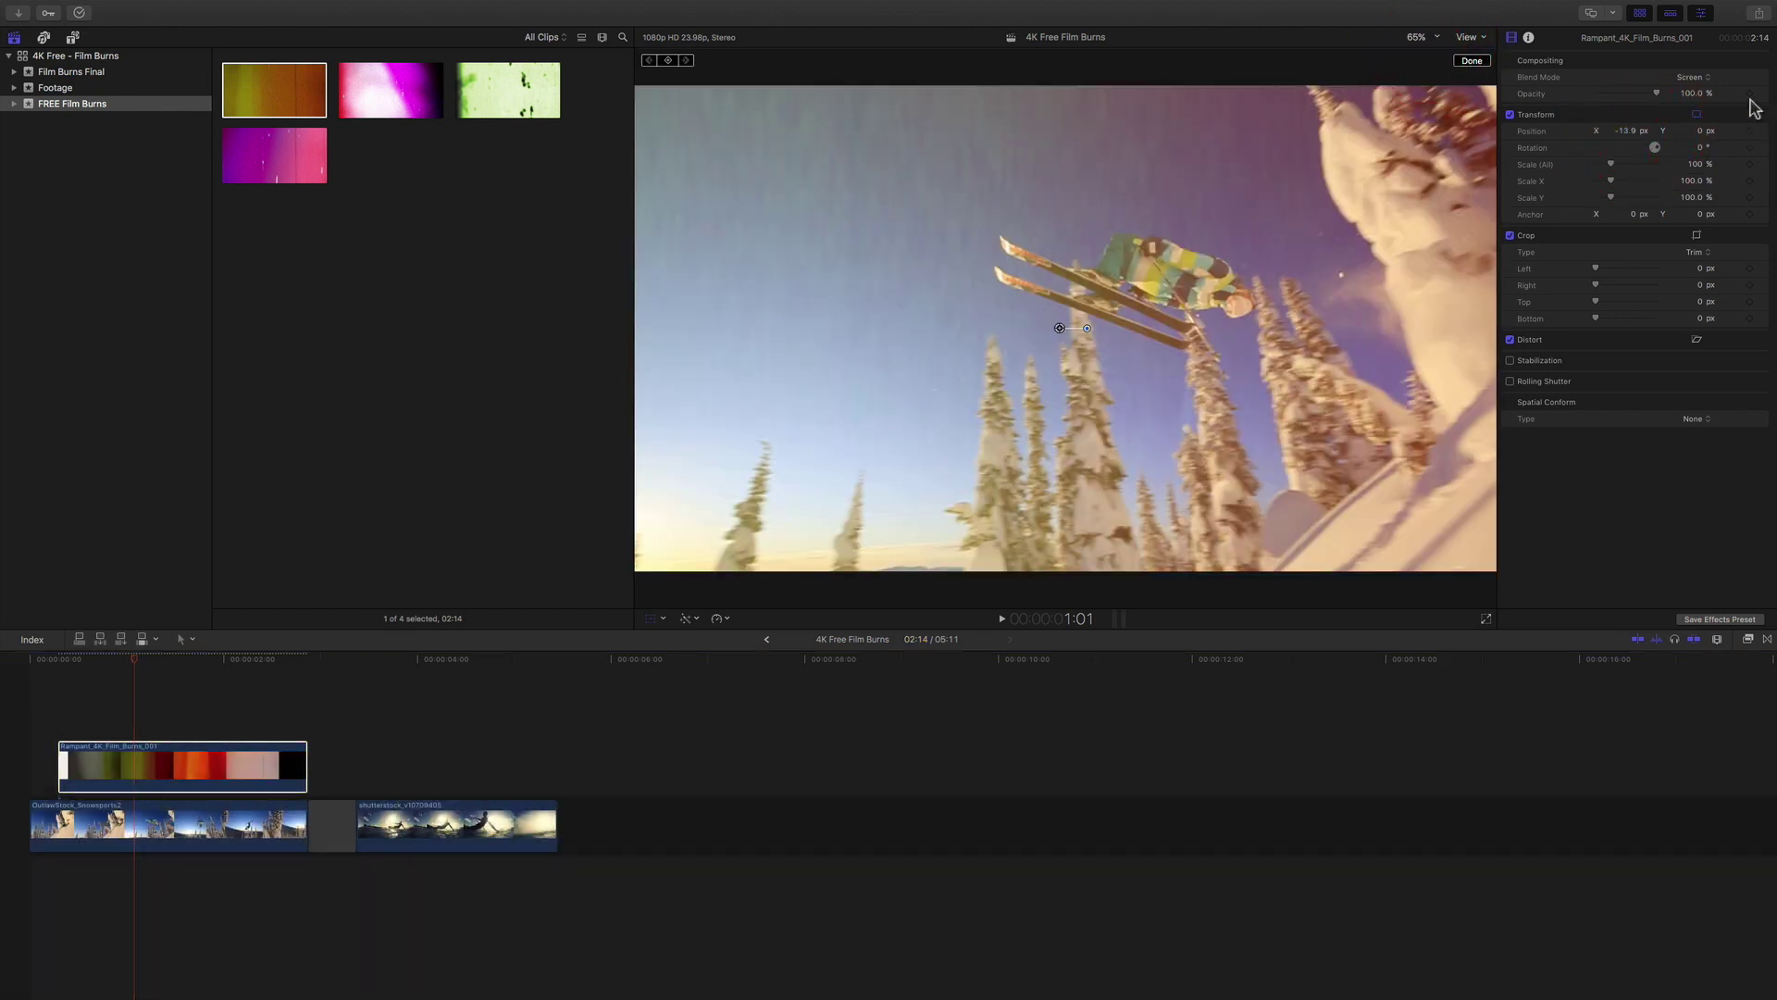
Shift the burn horizontally and set its Position Y to 7 px, viewing at 12.5%.
drag(1631, 130, 1701, 120)
click(1701, 128)
text(7)
key(Return)
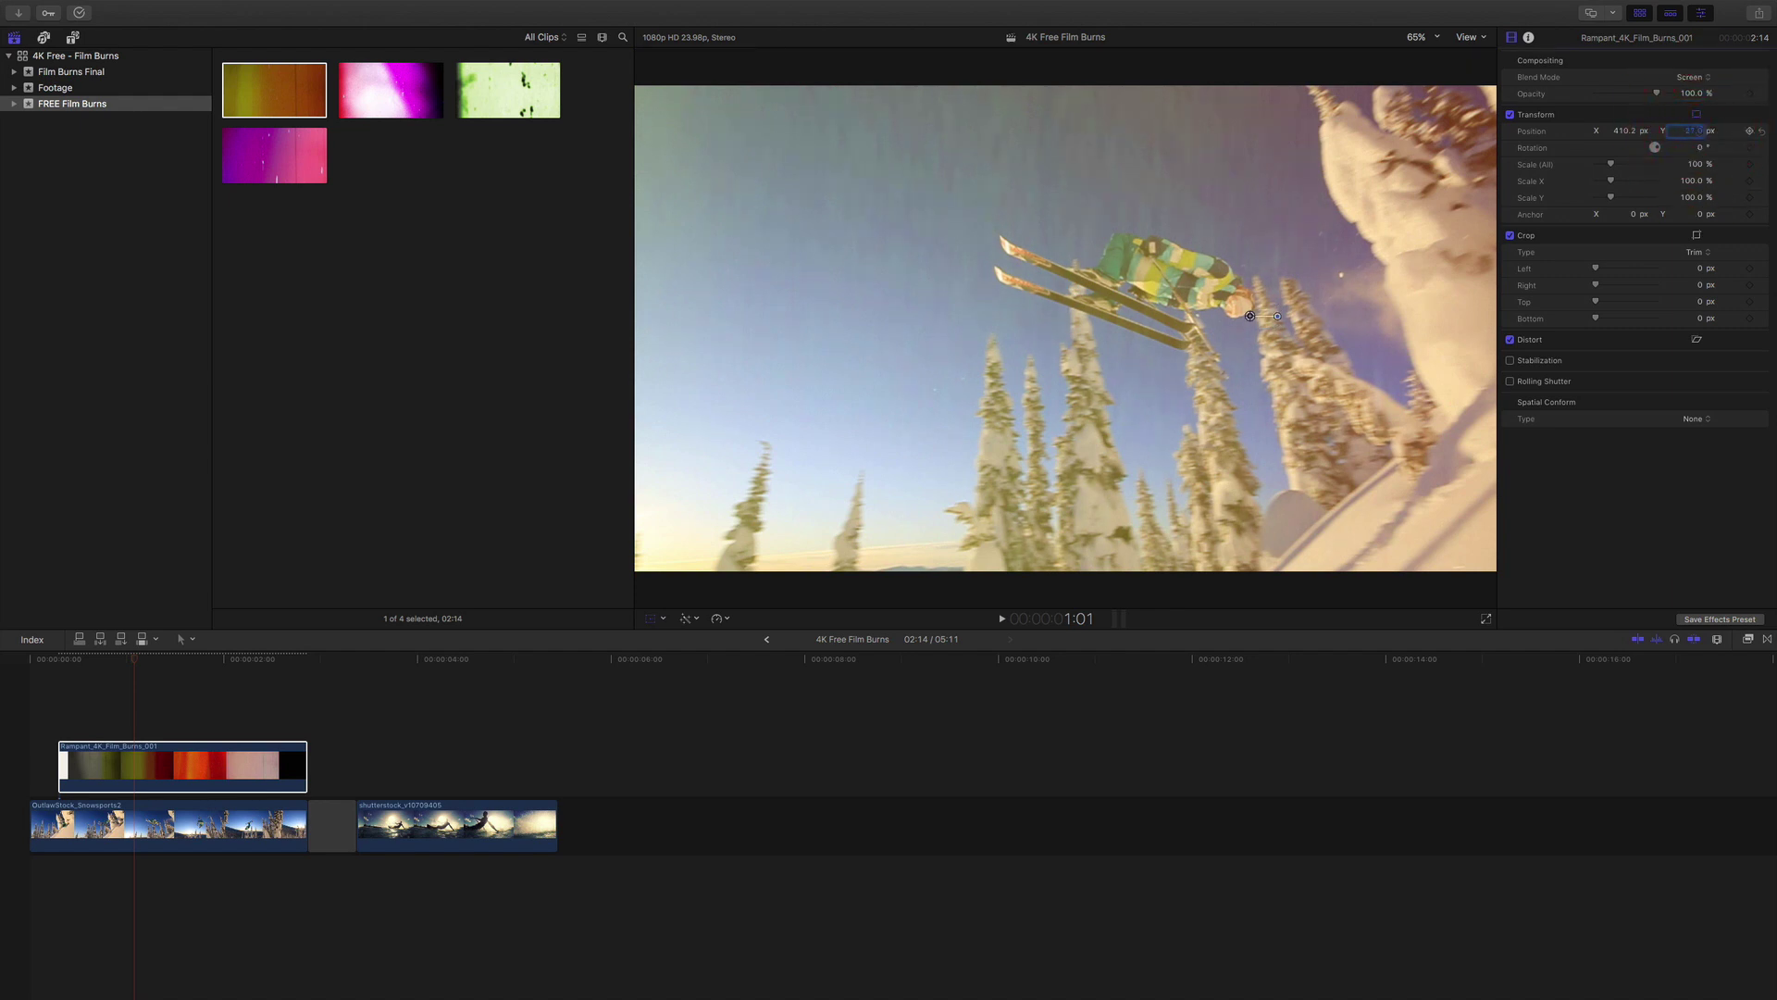
click(1418, 37)
click(1425, 82)
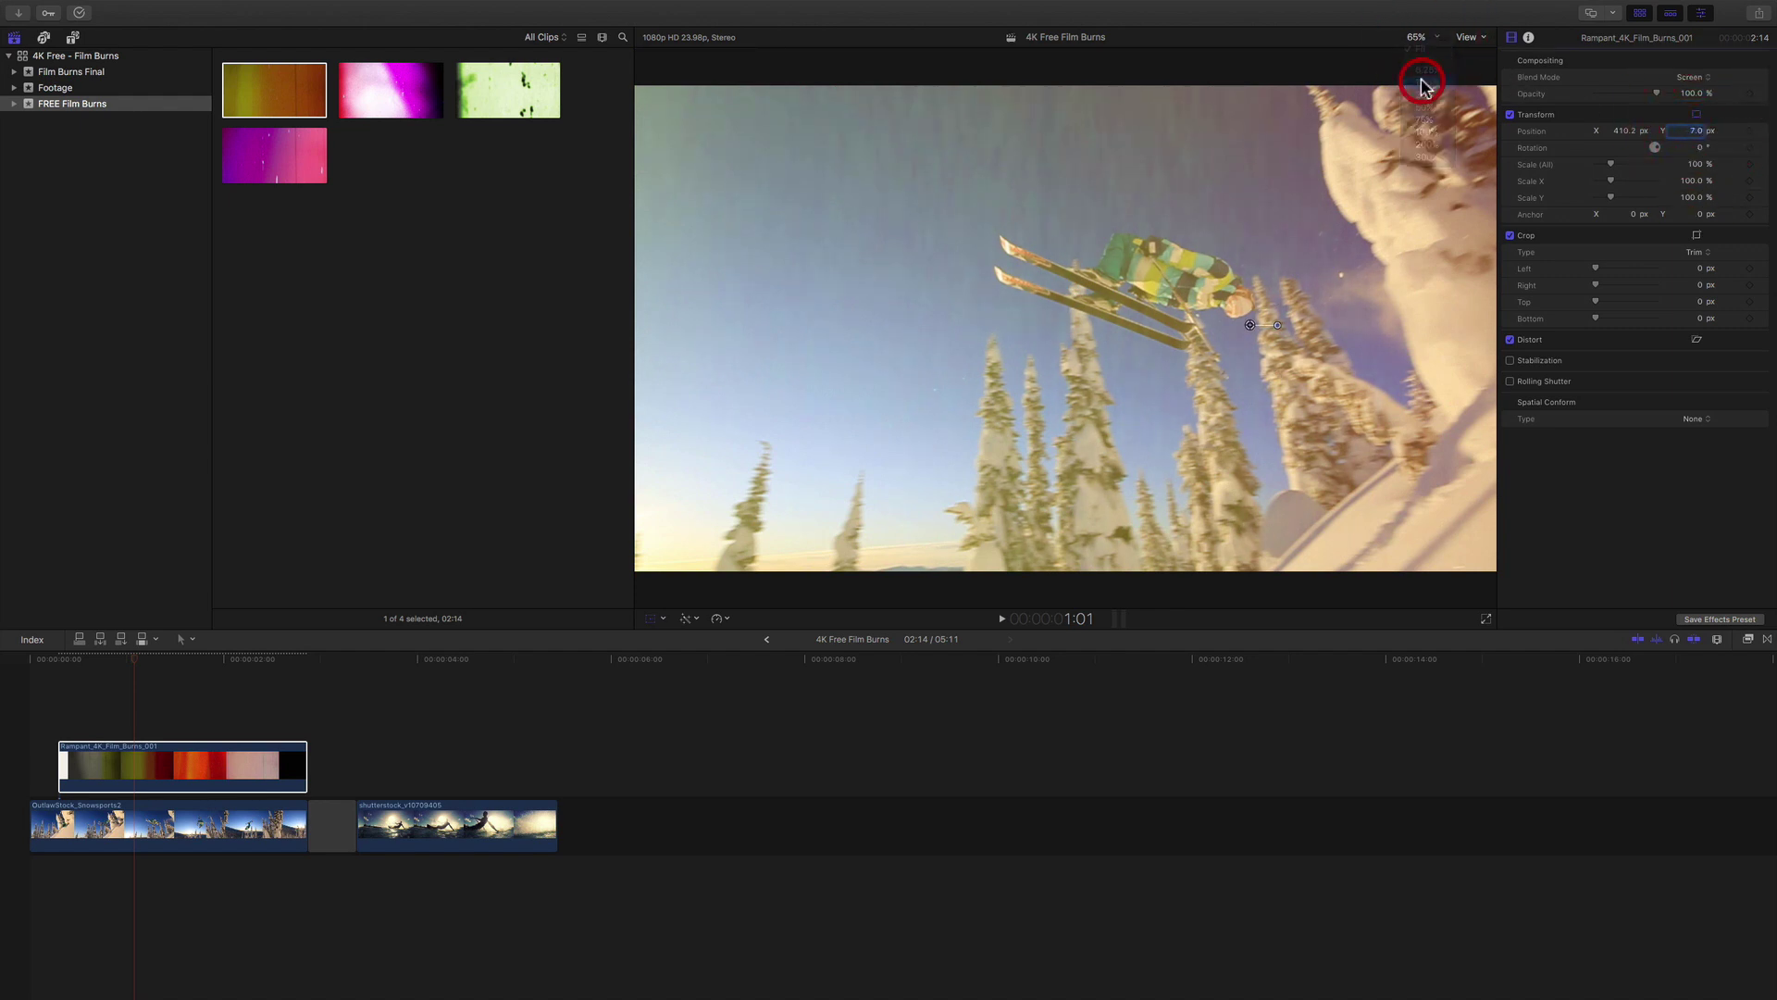
Move the burn to X 346, scale it to about 122%, and set Rotation to 90°.
drag(1694, 147, 1623, 131)
drag(1696, 164, 1703, 178)
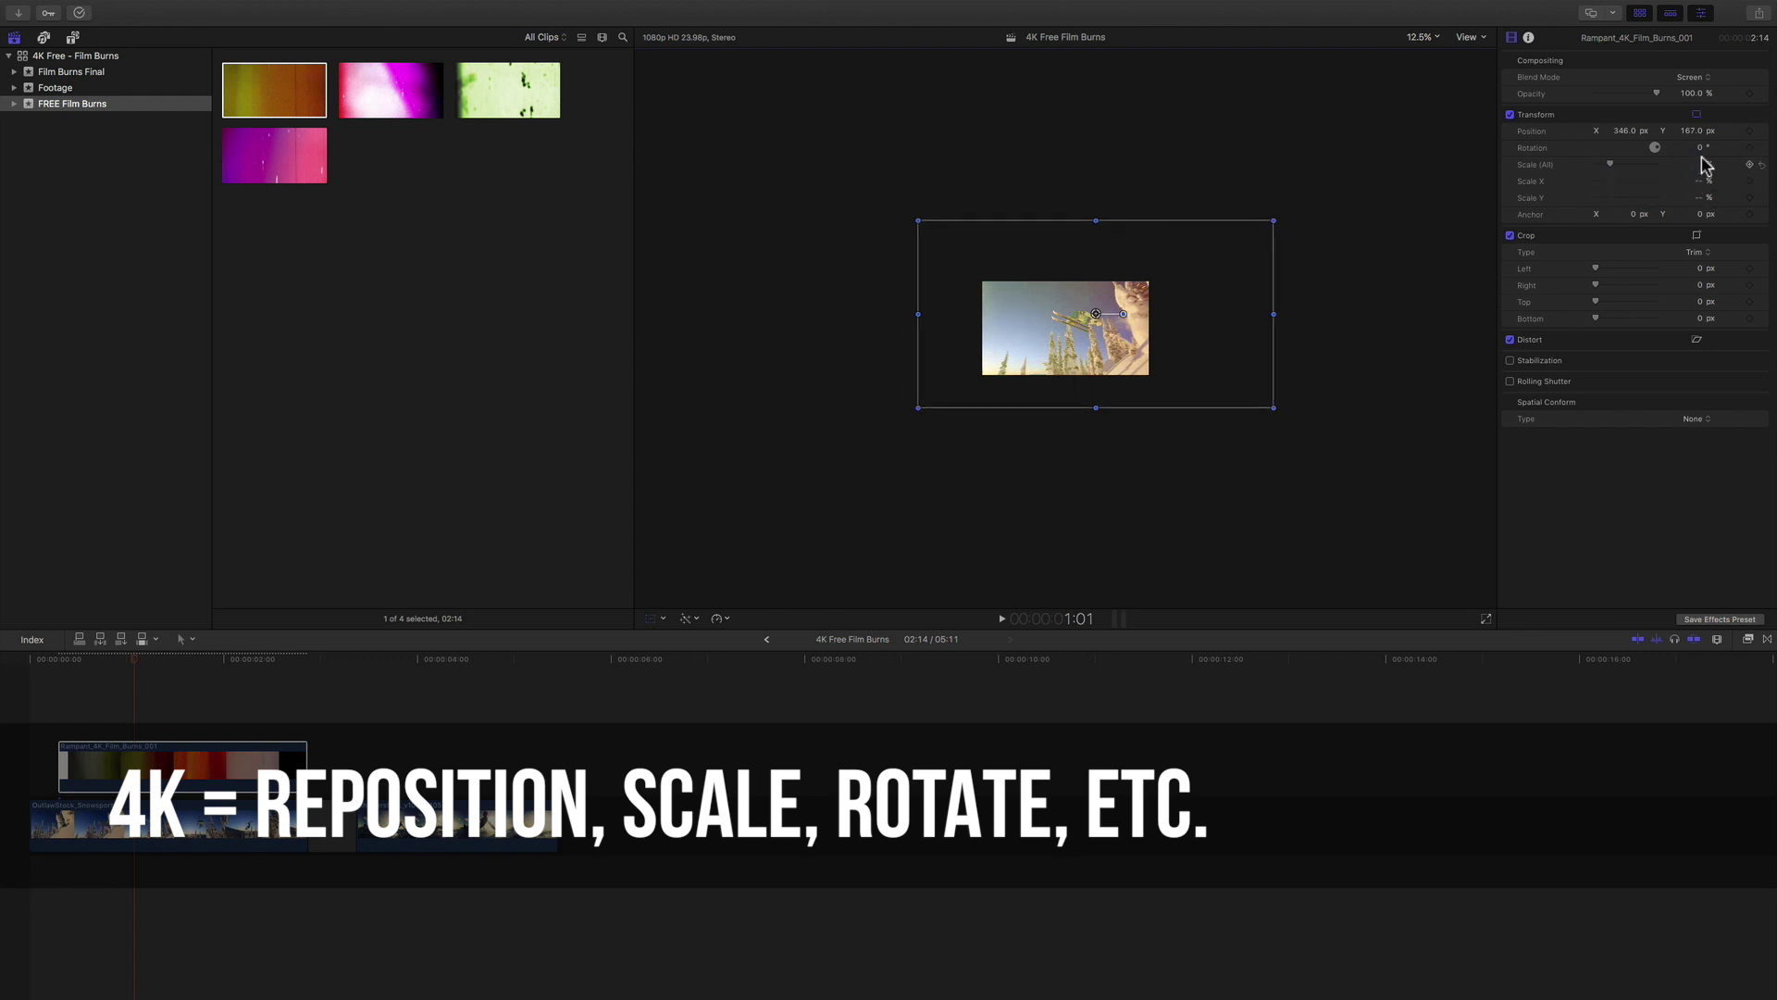
drag(1701, 148, 1690, 154)
text(90)
key(Return)
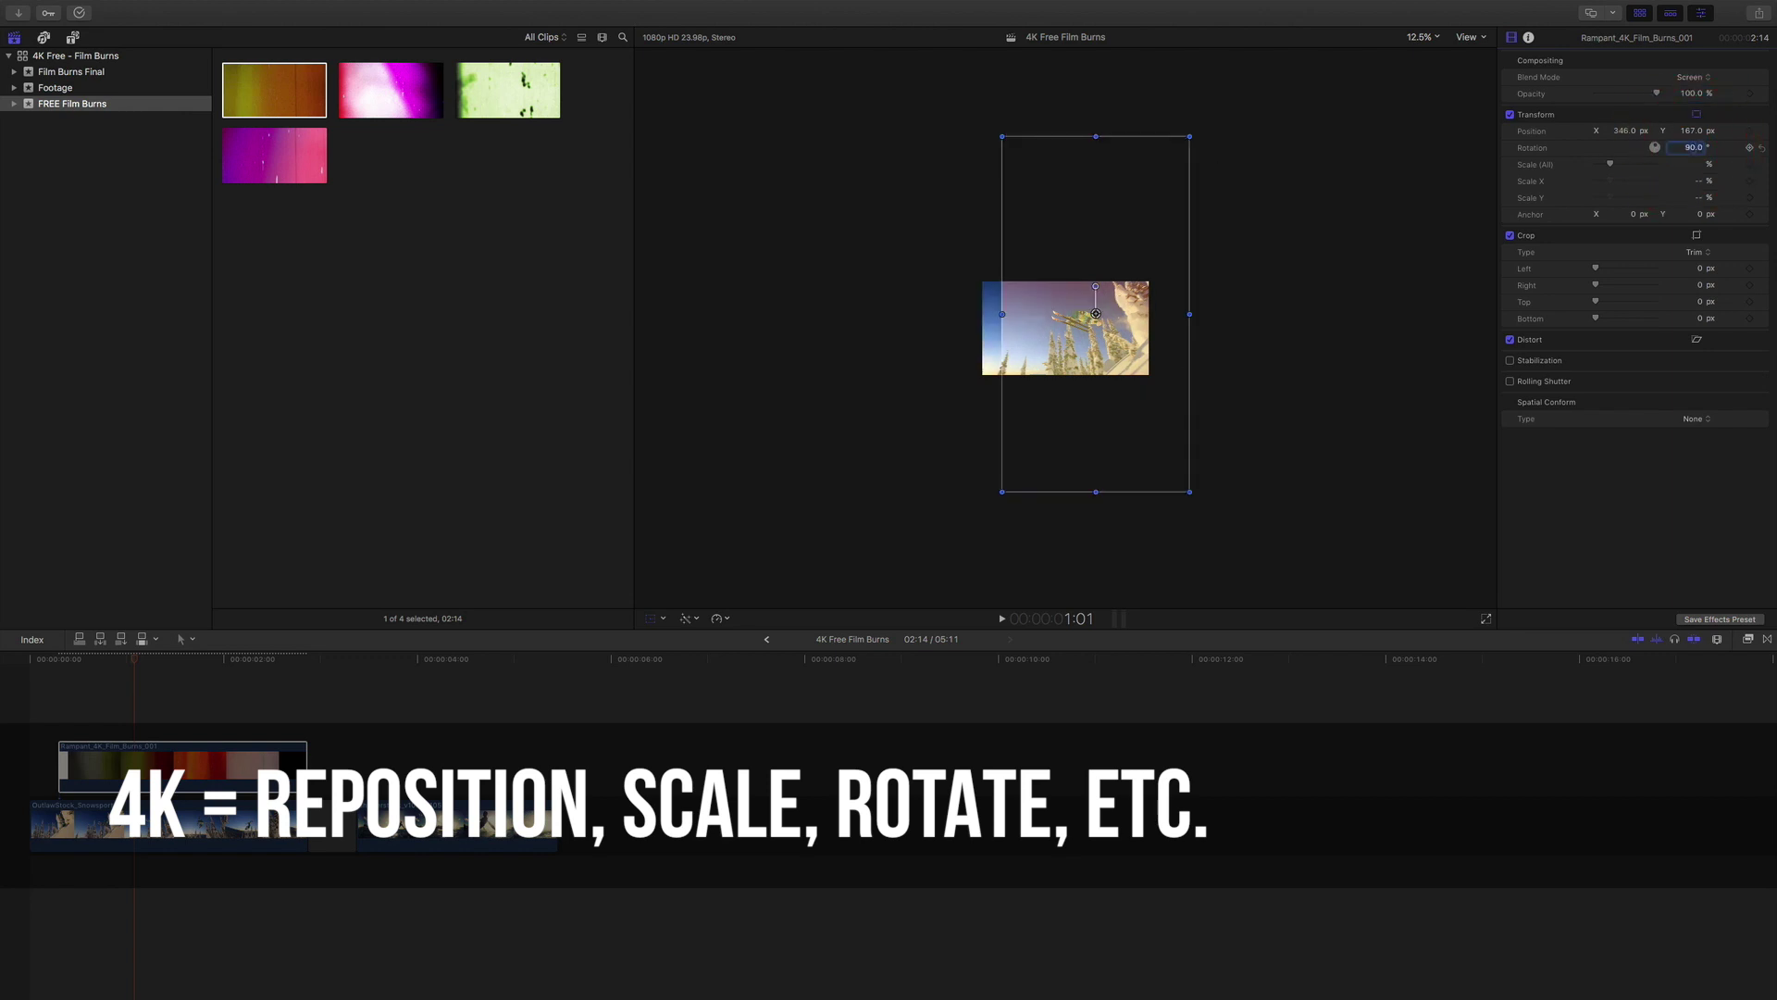
Position the burn at X 0 px, Y -71 px, fit the viewer, and return the playhead to start.
text(0)
key(Return)
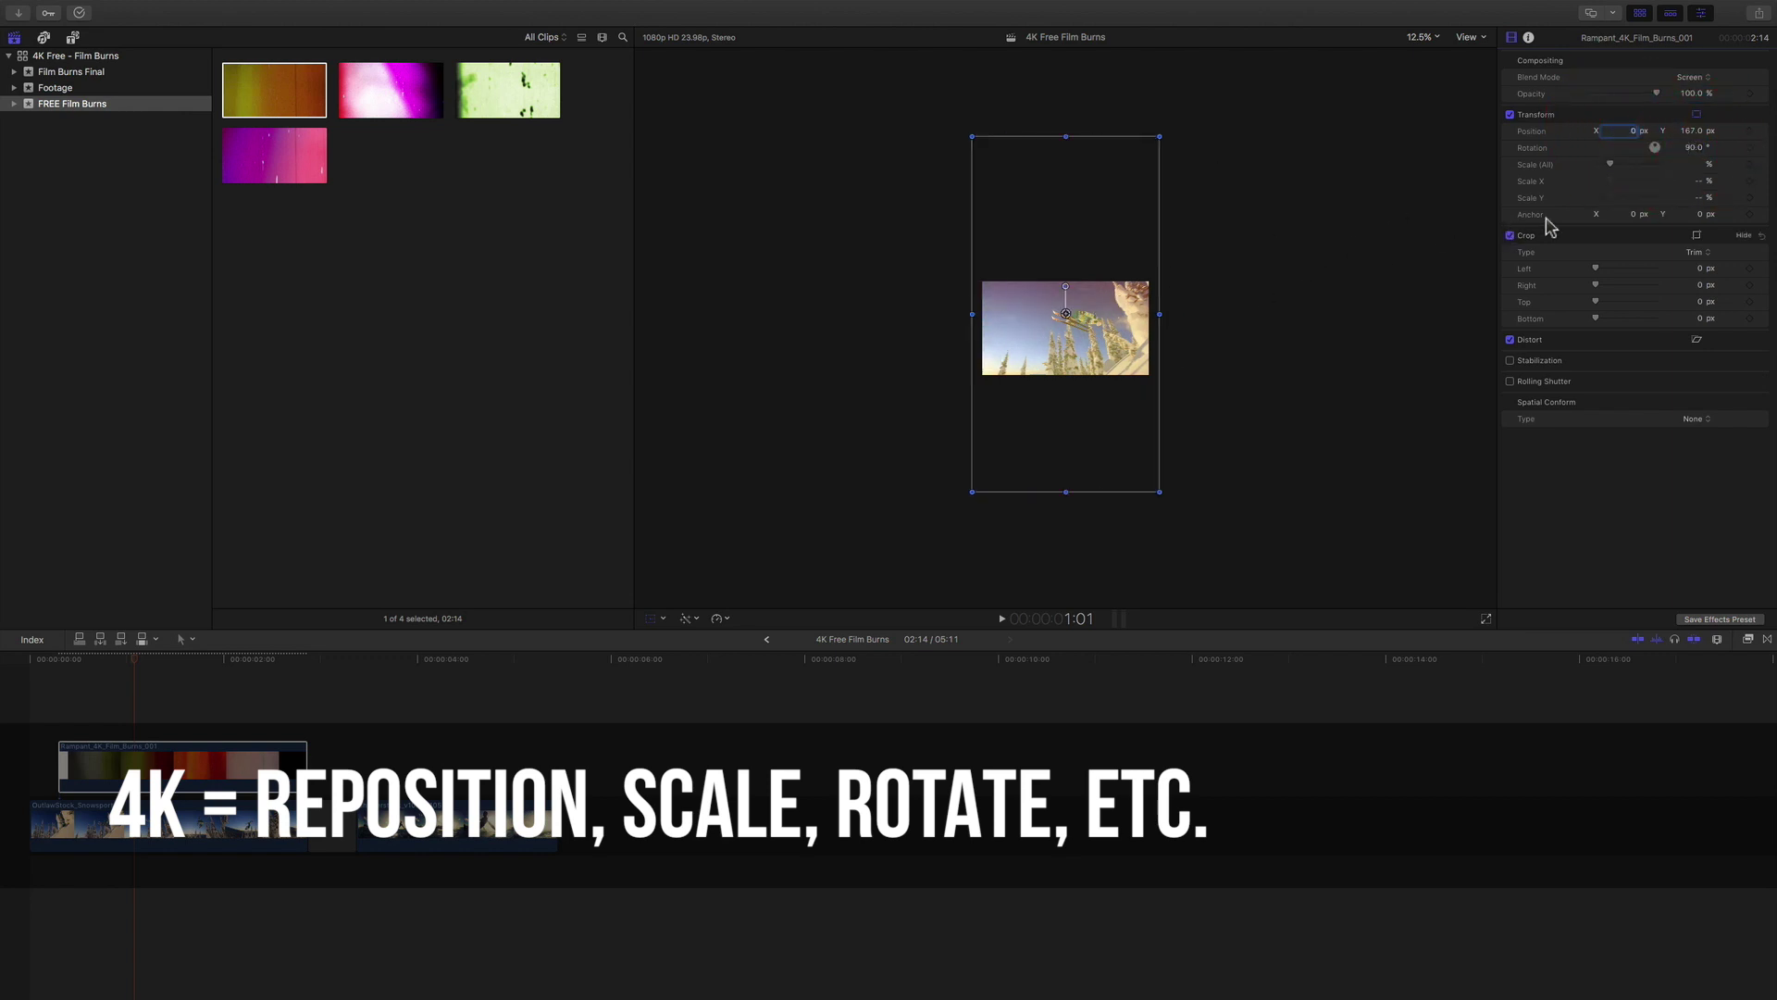
drag(1696, 139, 1690, 119)
click(1423, 38)
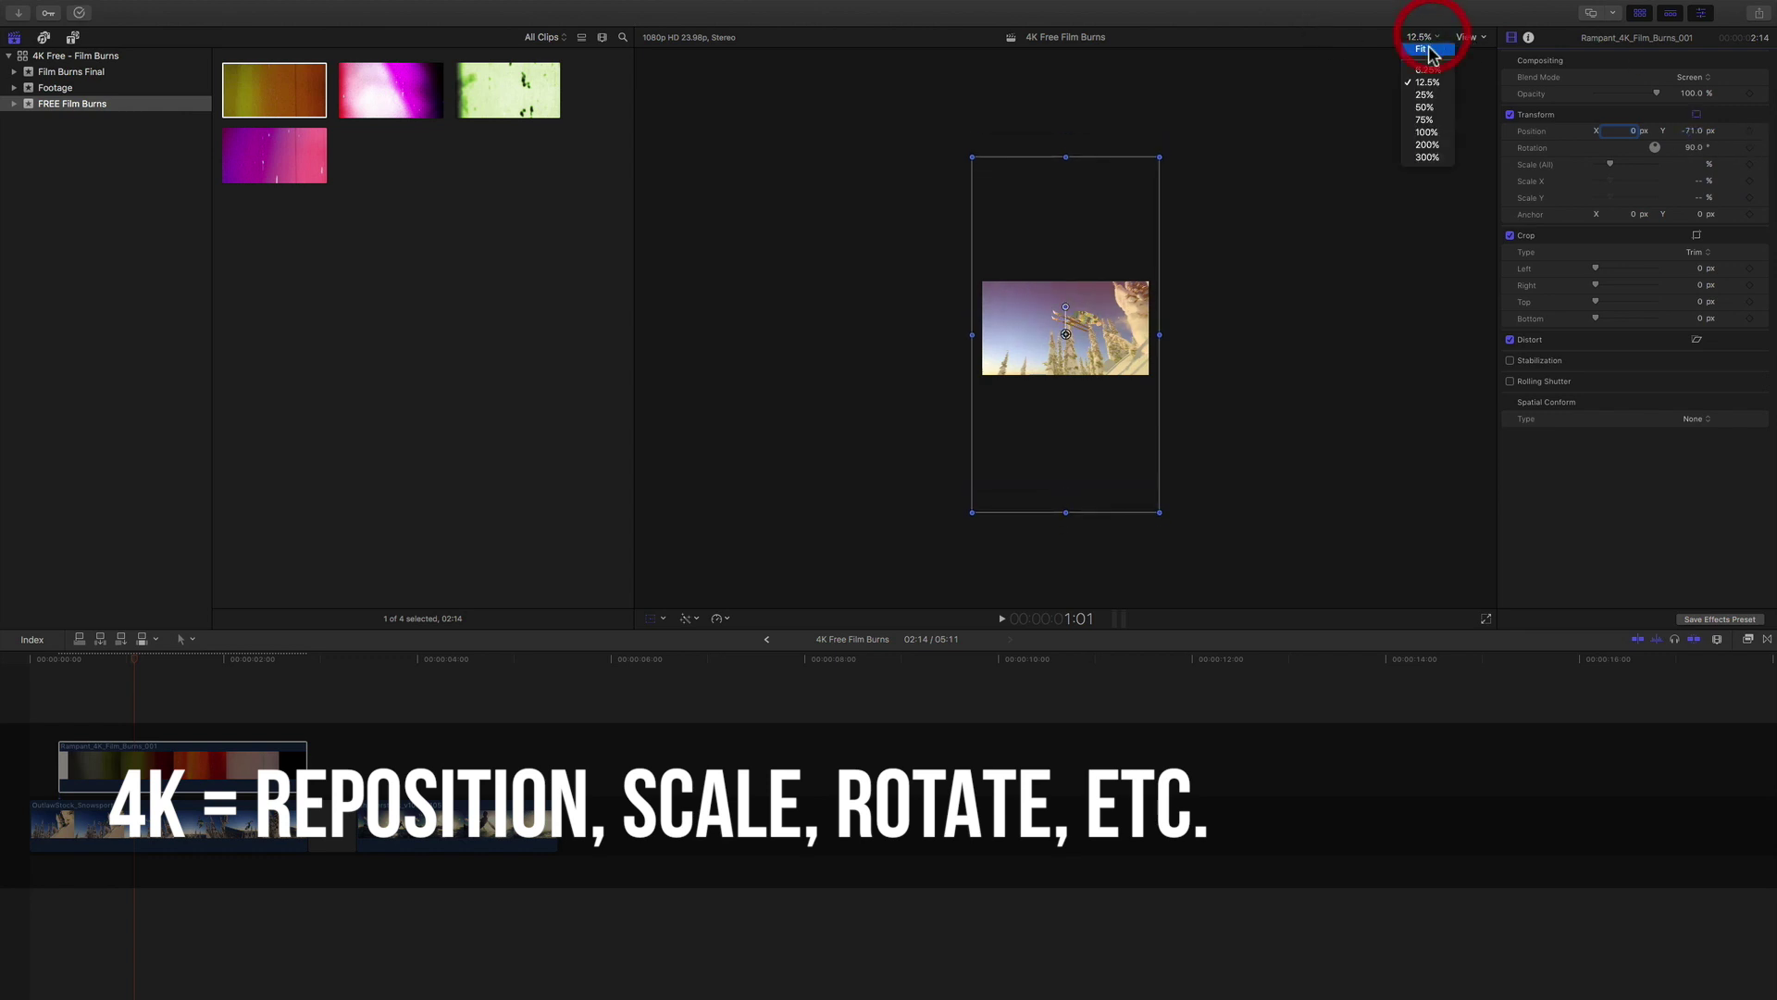
click(1427, 54)
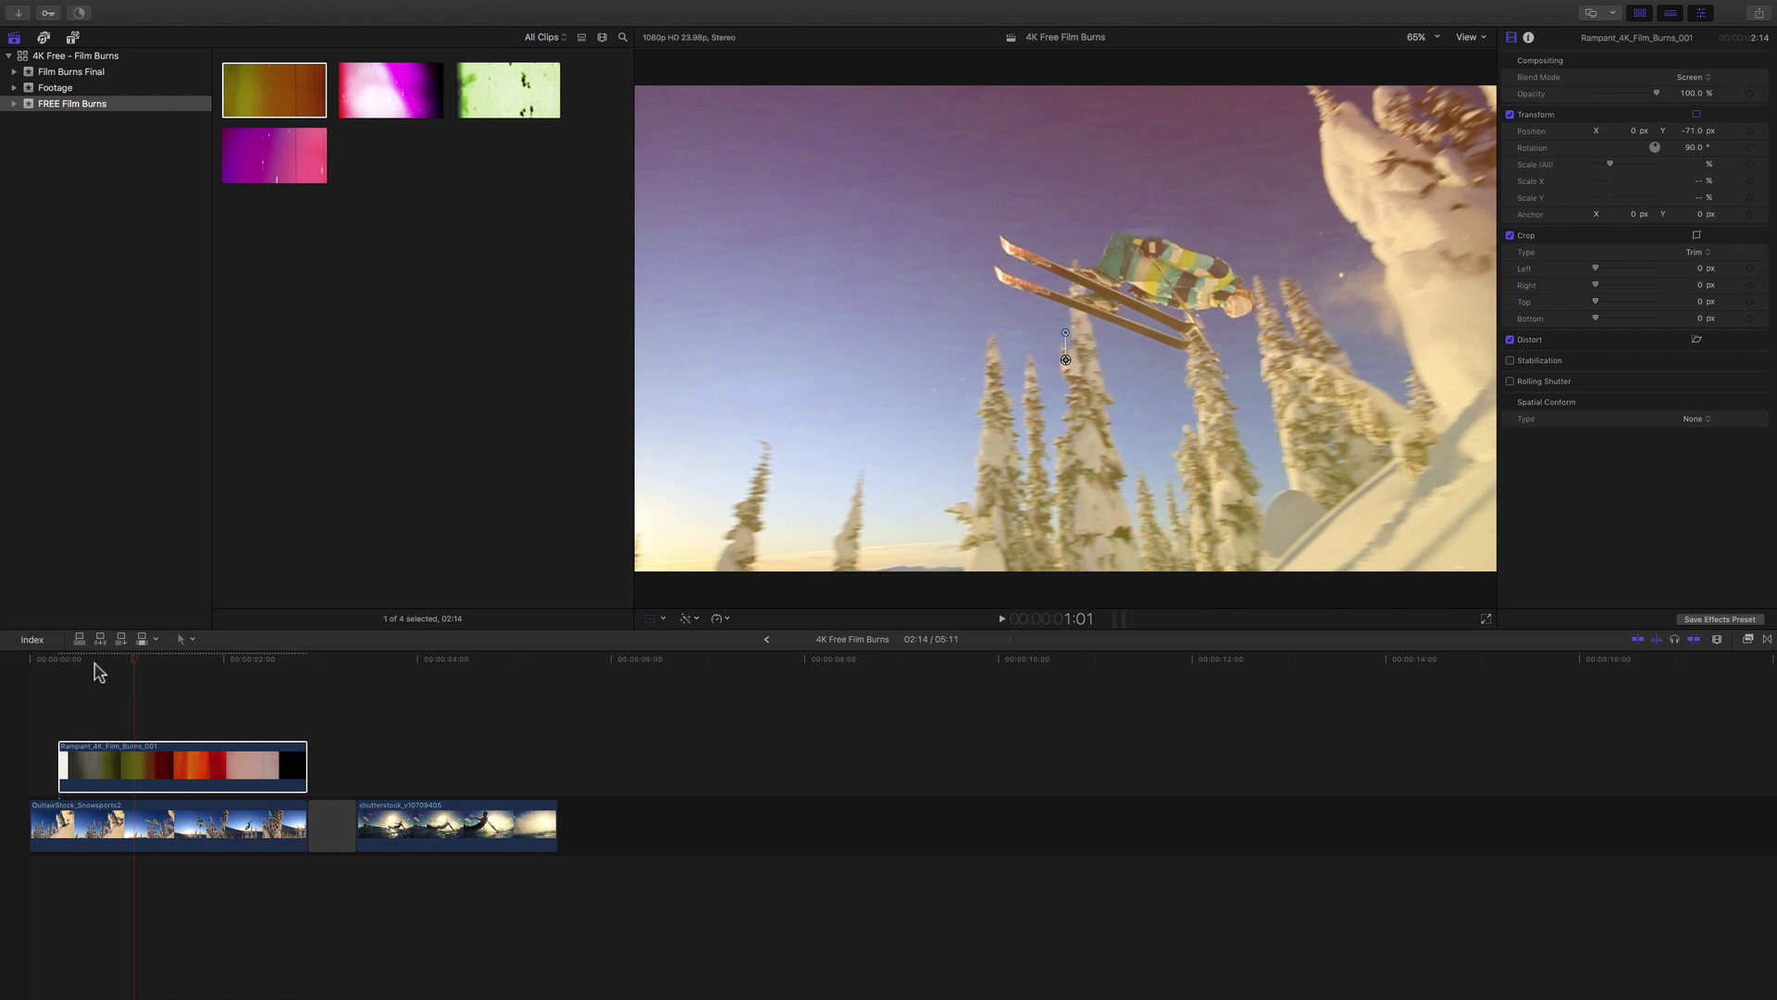
drag(99, 663, 4, 664)
key(space)
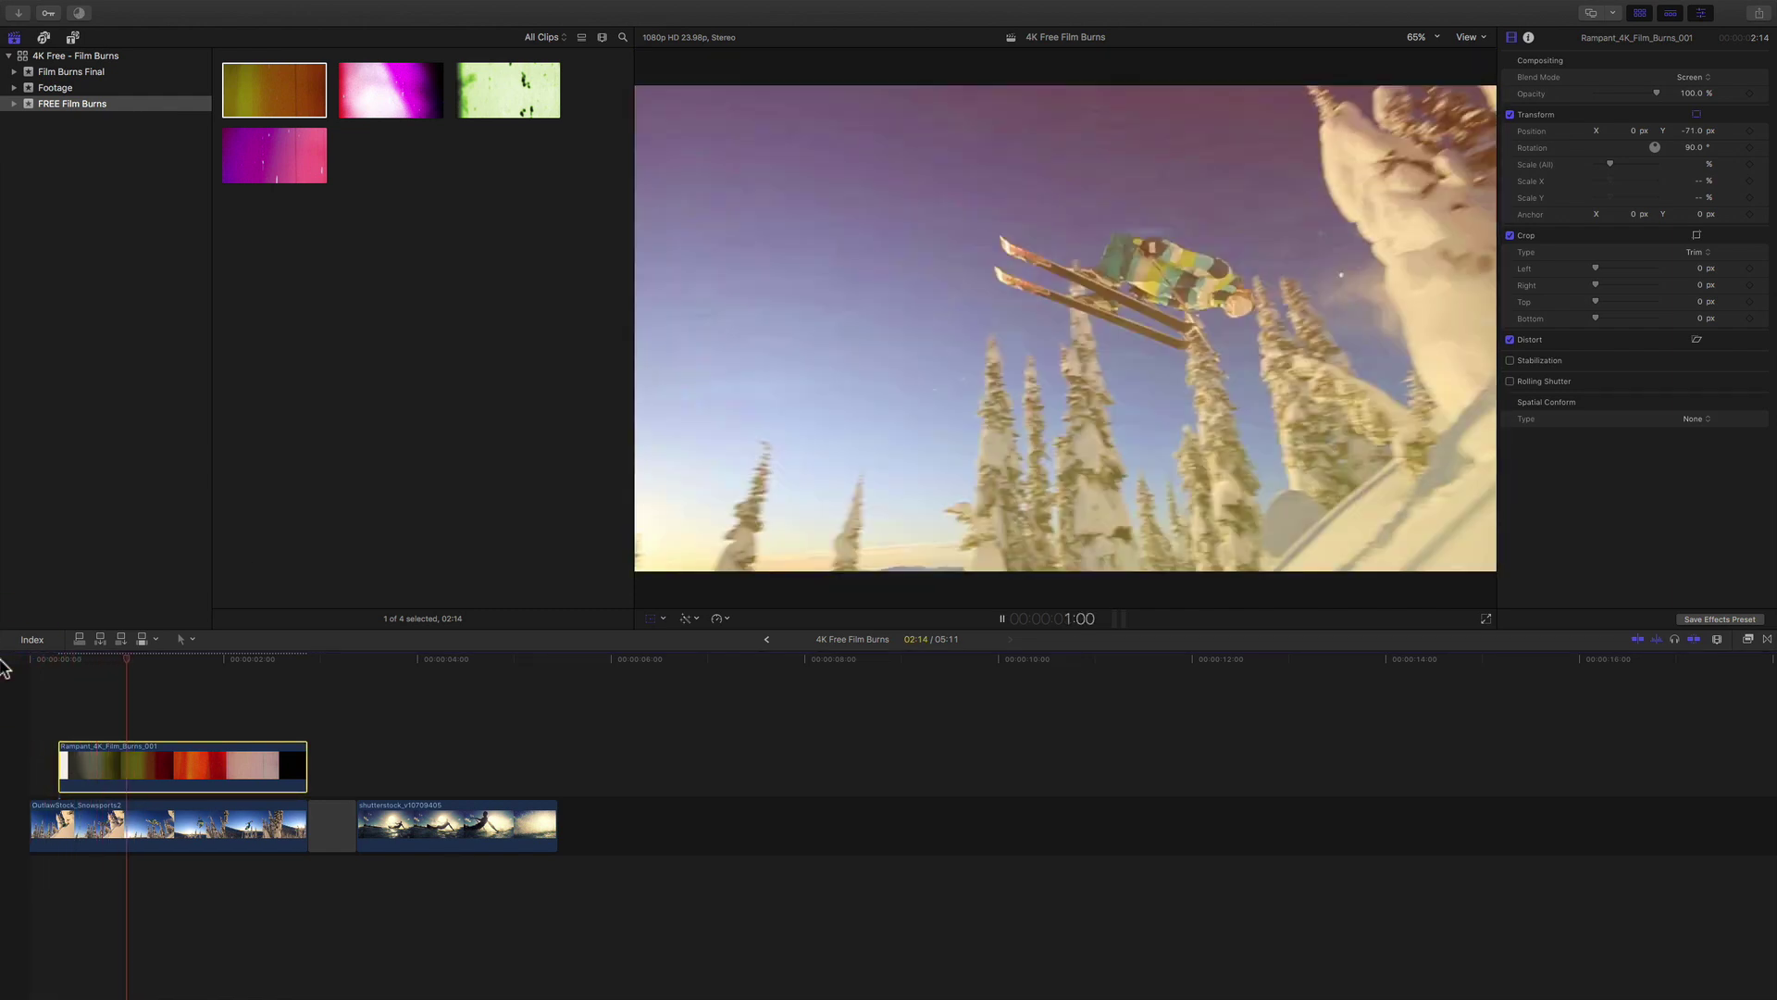
key(space)
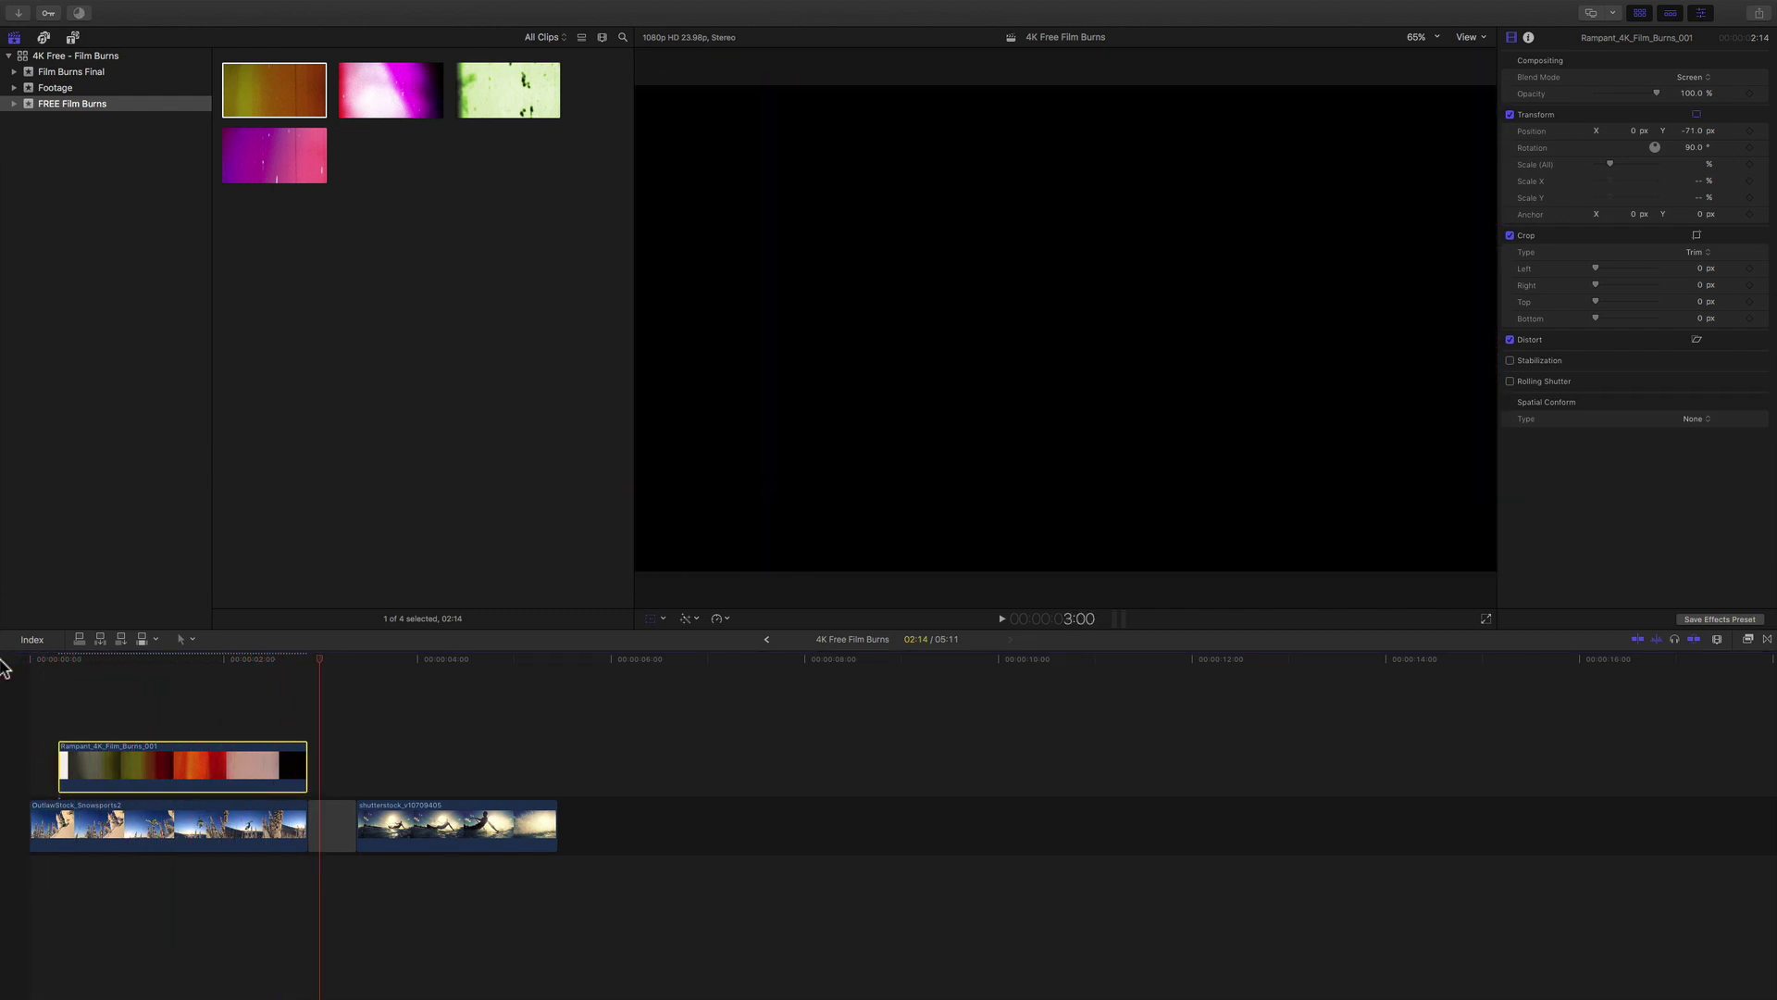
click(33, 659)
key(space)
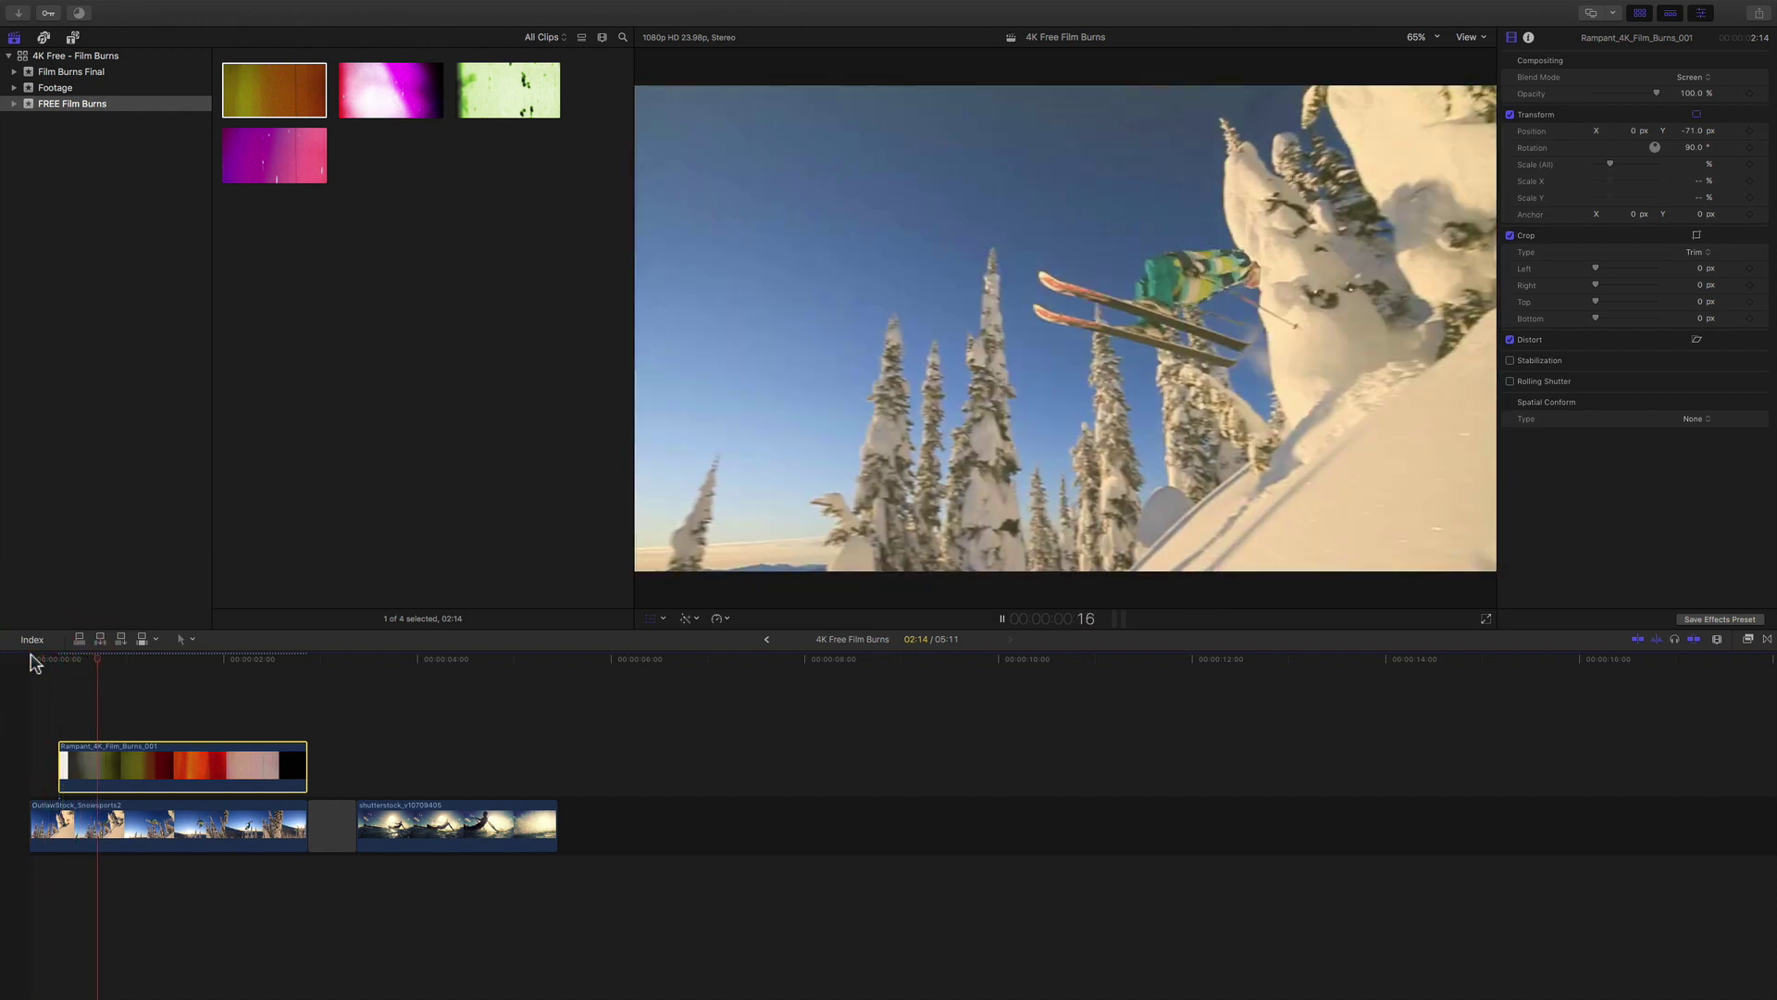
key(space)
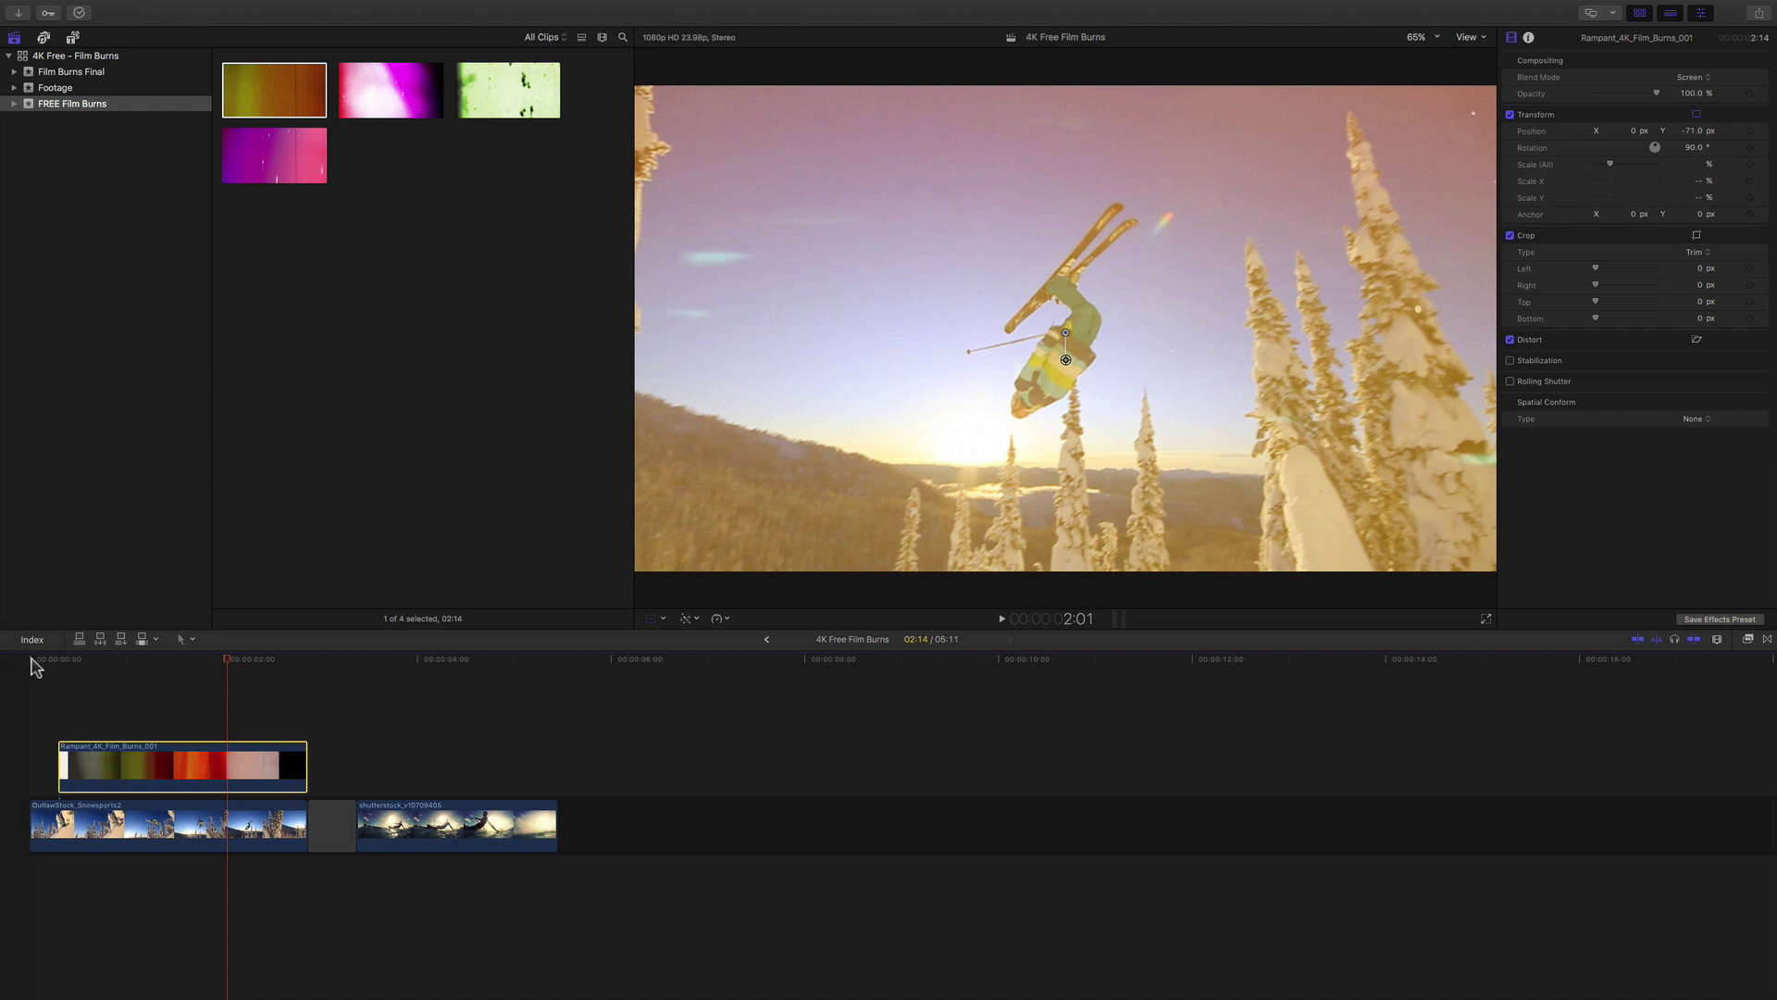
mouse_move(226, 667)
mouse_down()
mouse_move(176, 679)
mouse_move(243, 680)
mouse_move(146, 705)
mouse_up()
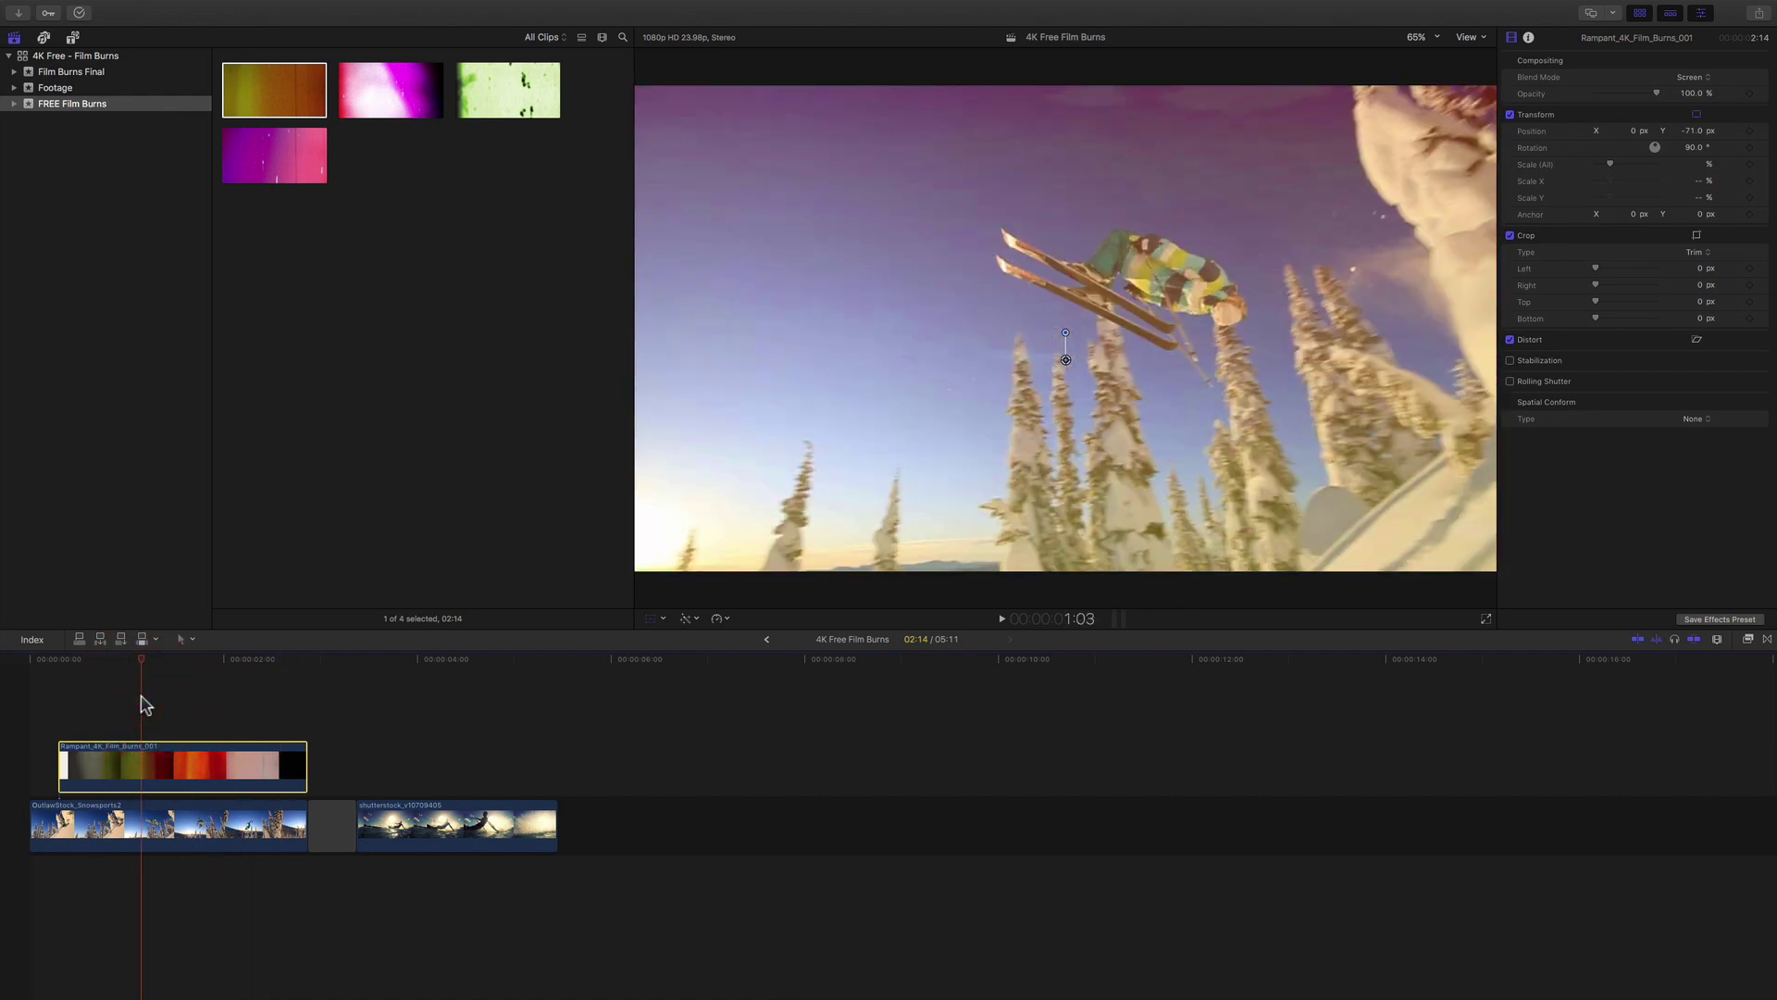
click(357, 663)
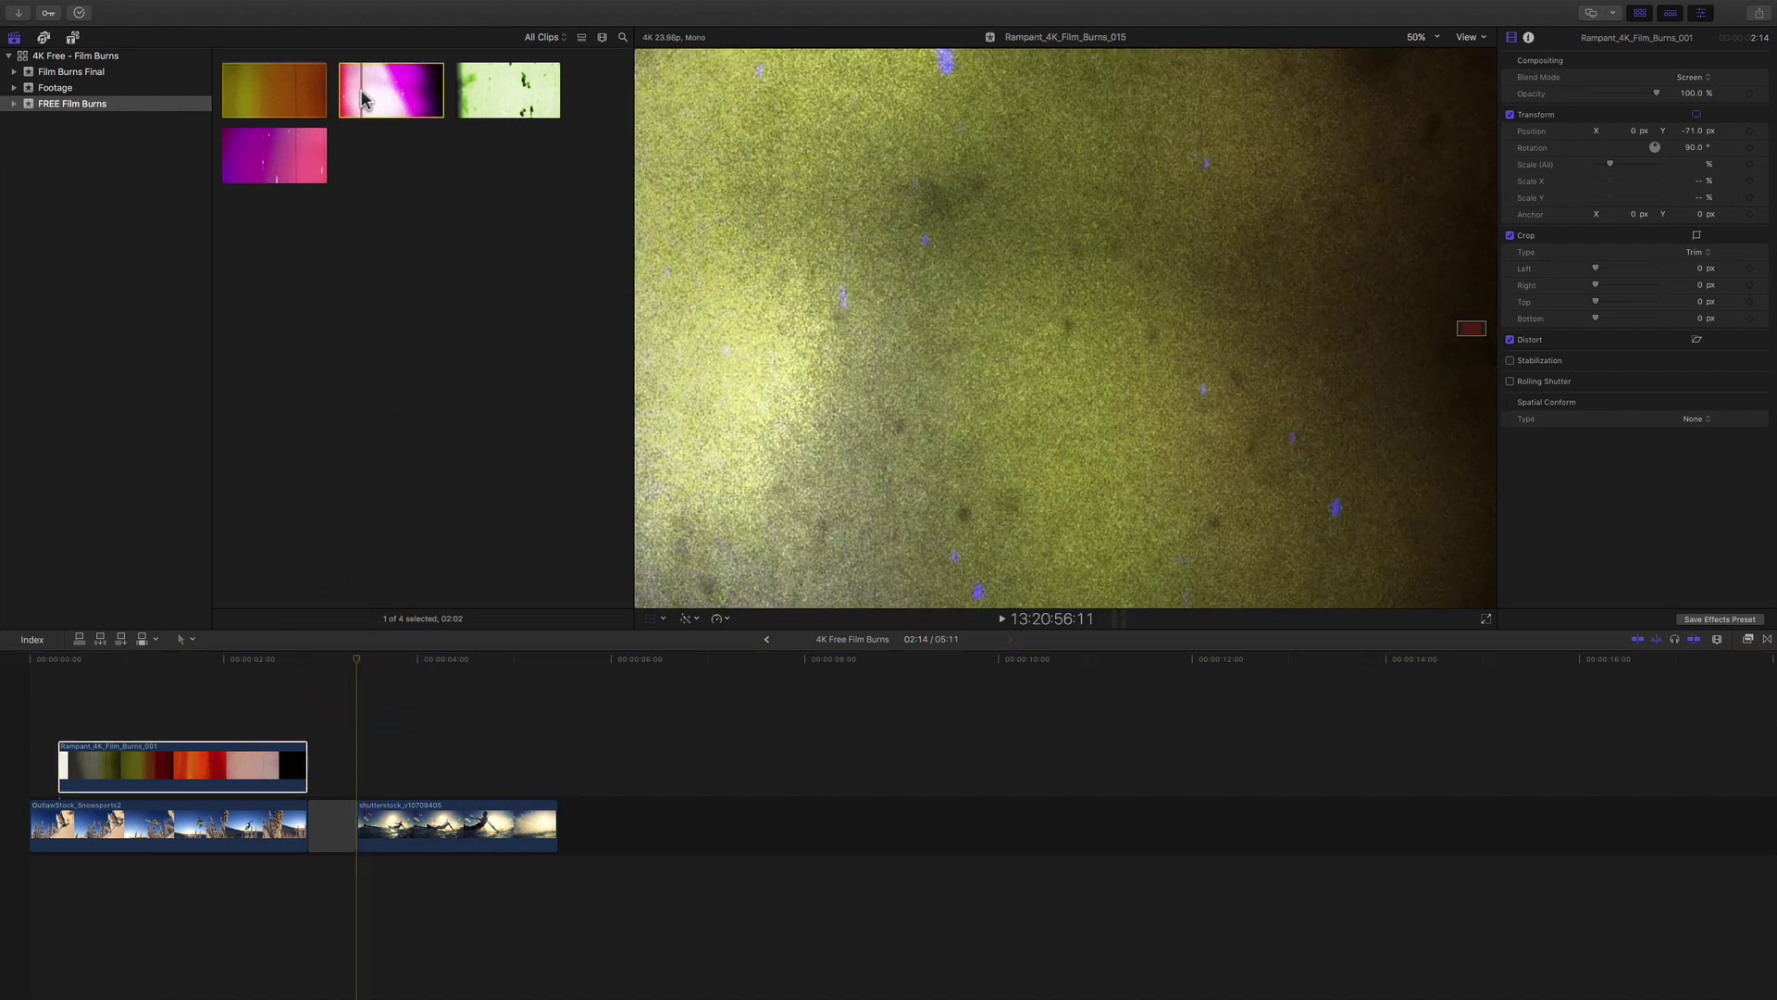
Place the pink Rampant_4K_Film_Burns_015 burn above the kitesurfing clip with Screen blend mode.
drag(357, 80, 360, 755)
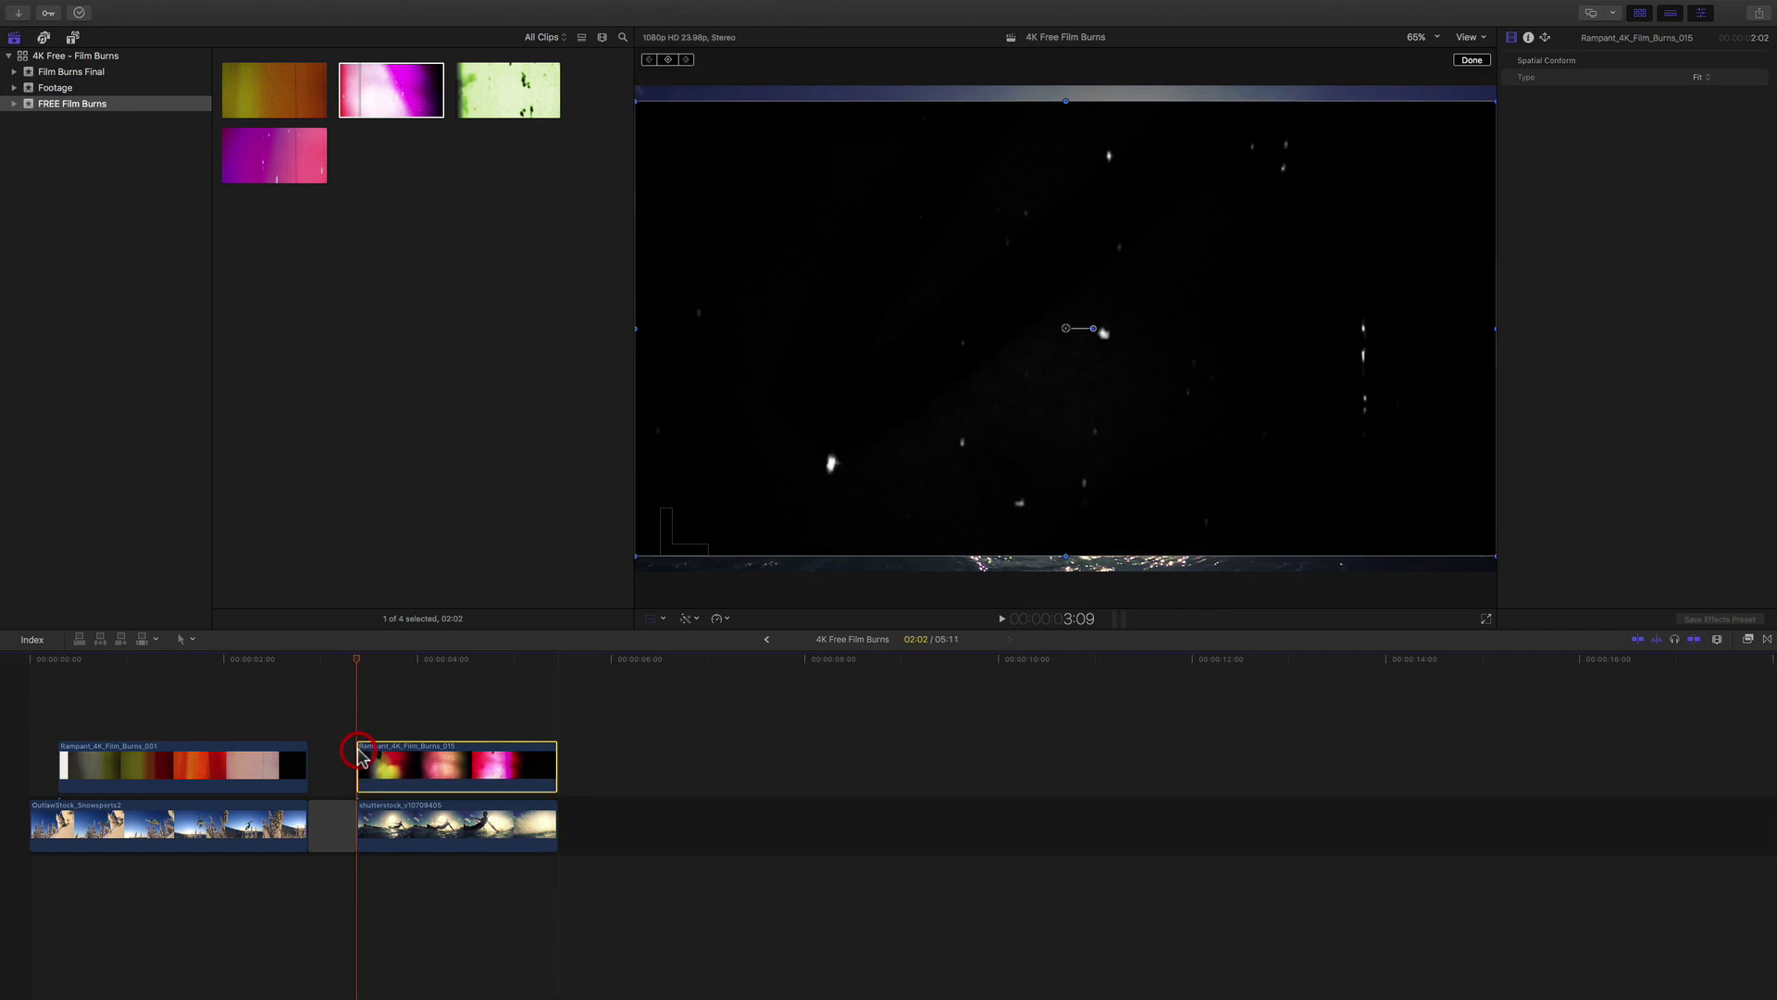
key(shift+t)
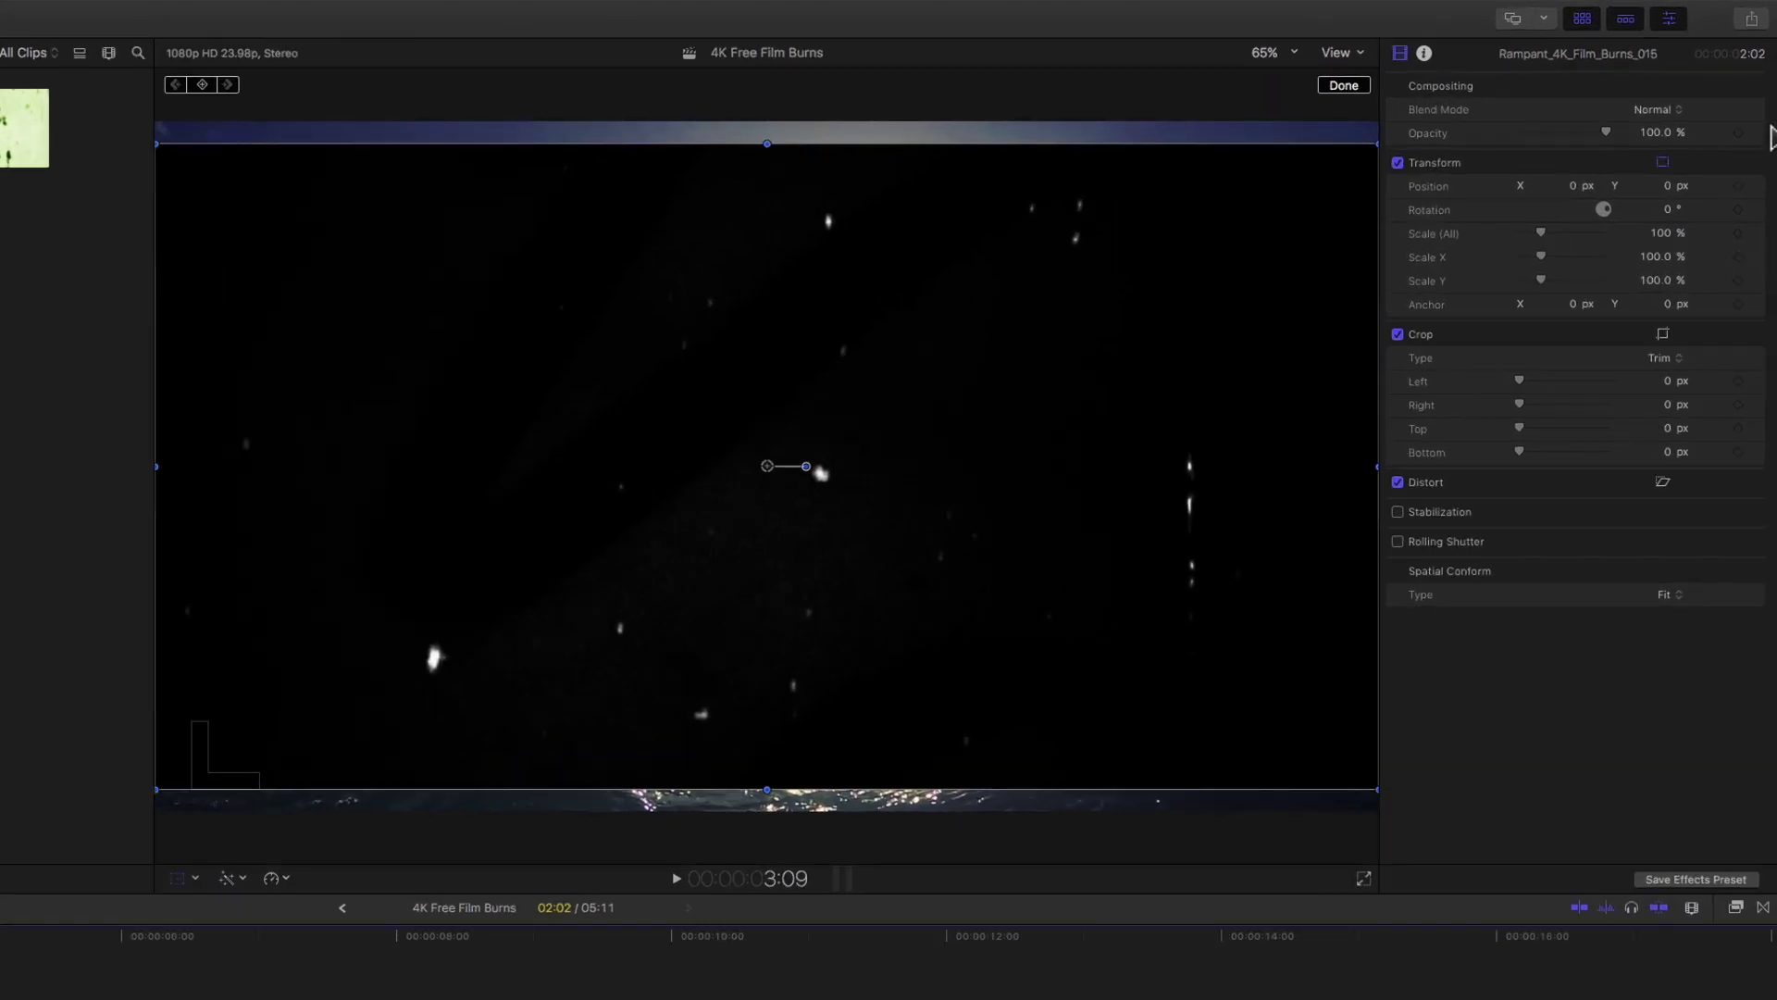
click(1687, 90)
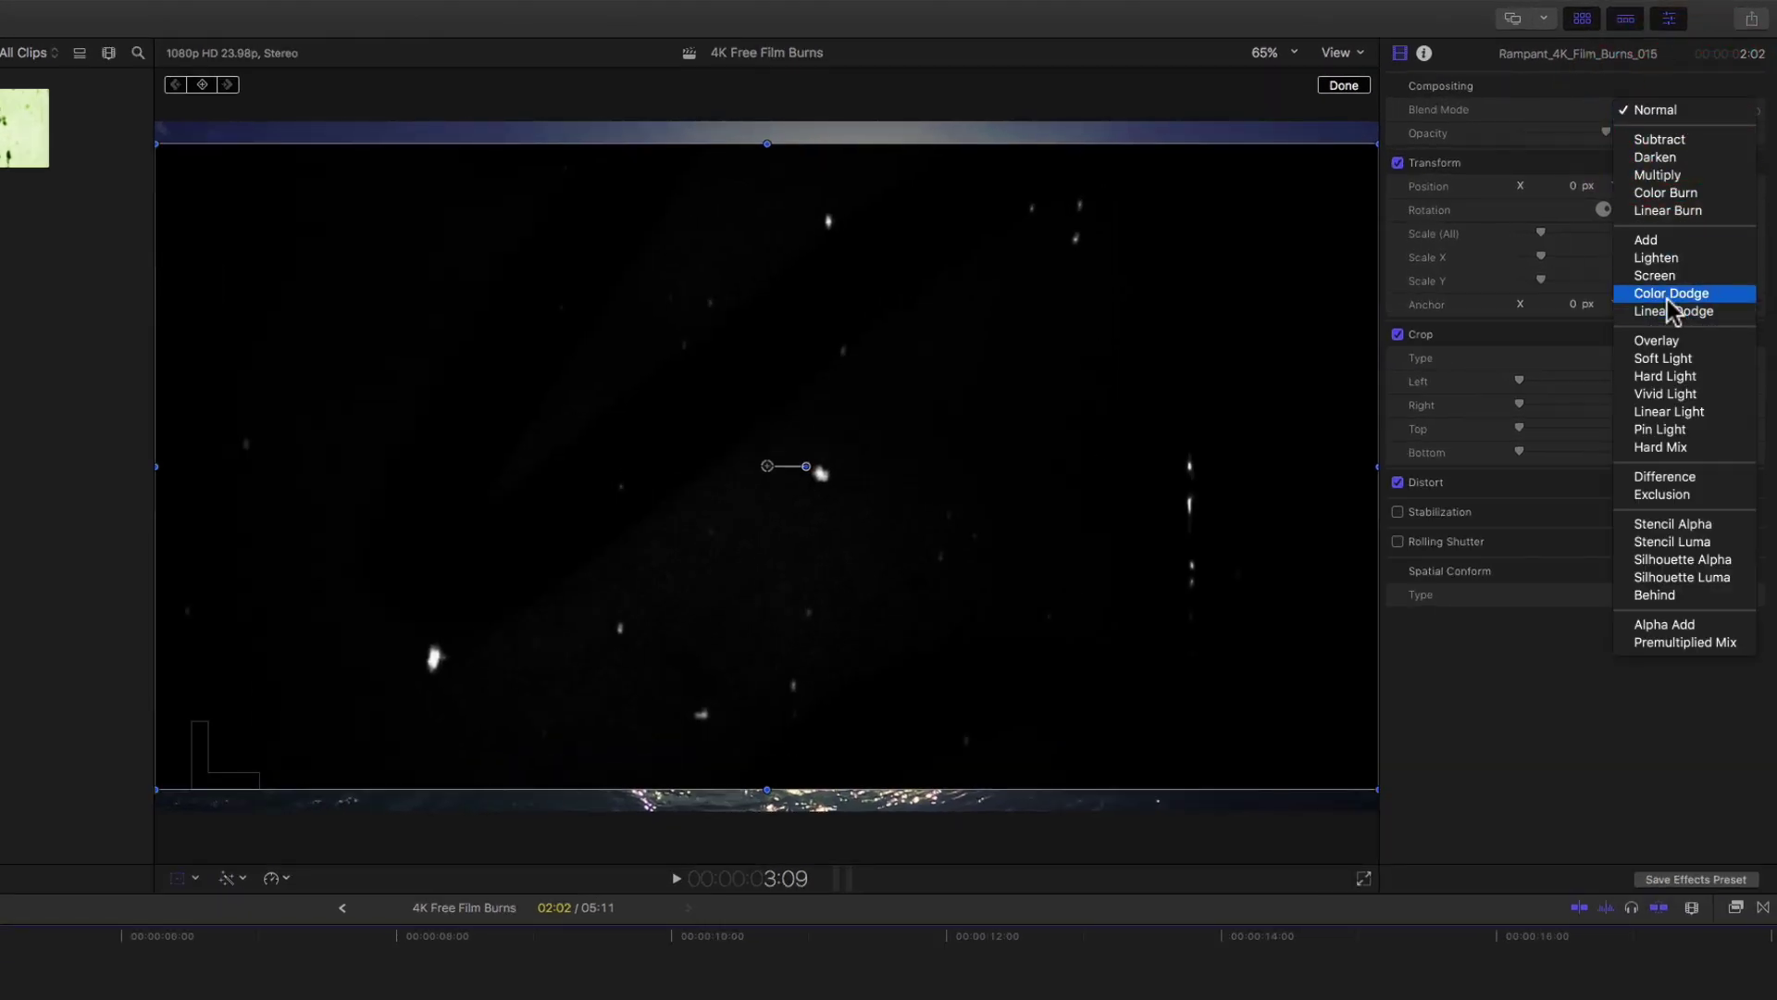
click(1657, 274)
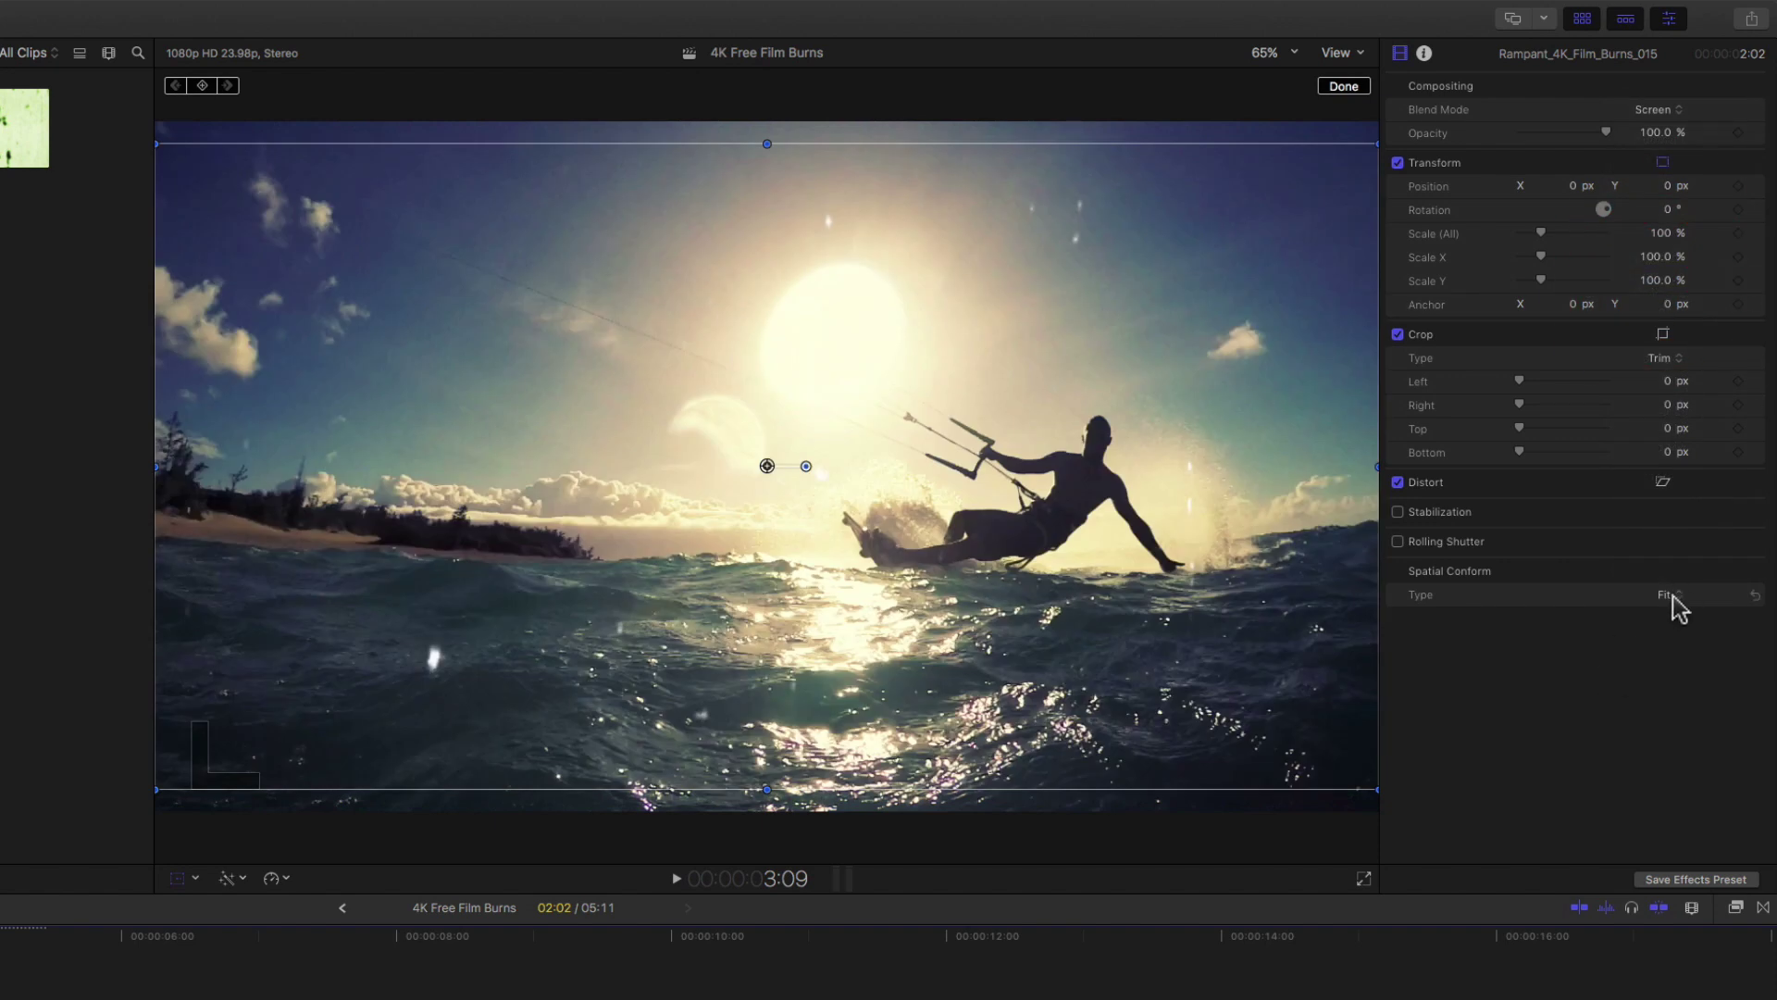
Set the pink burn's Spatial Conform Type to Fill, briefly trying None first.
click(1672, 601)
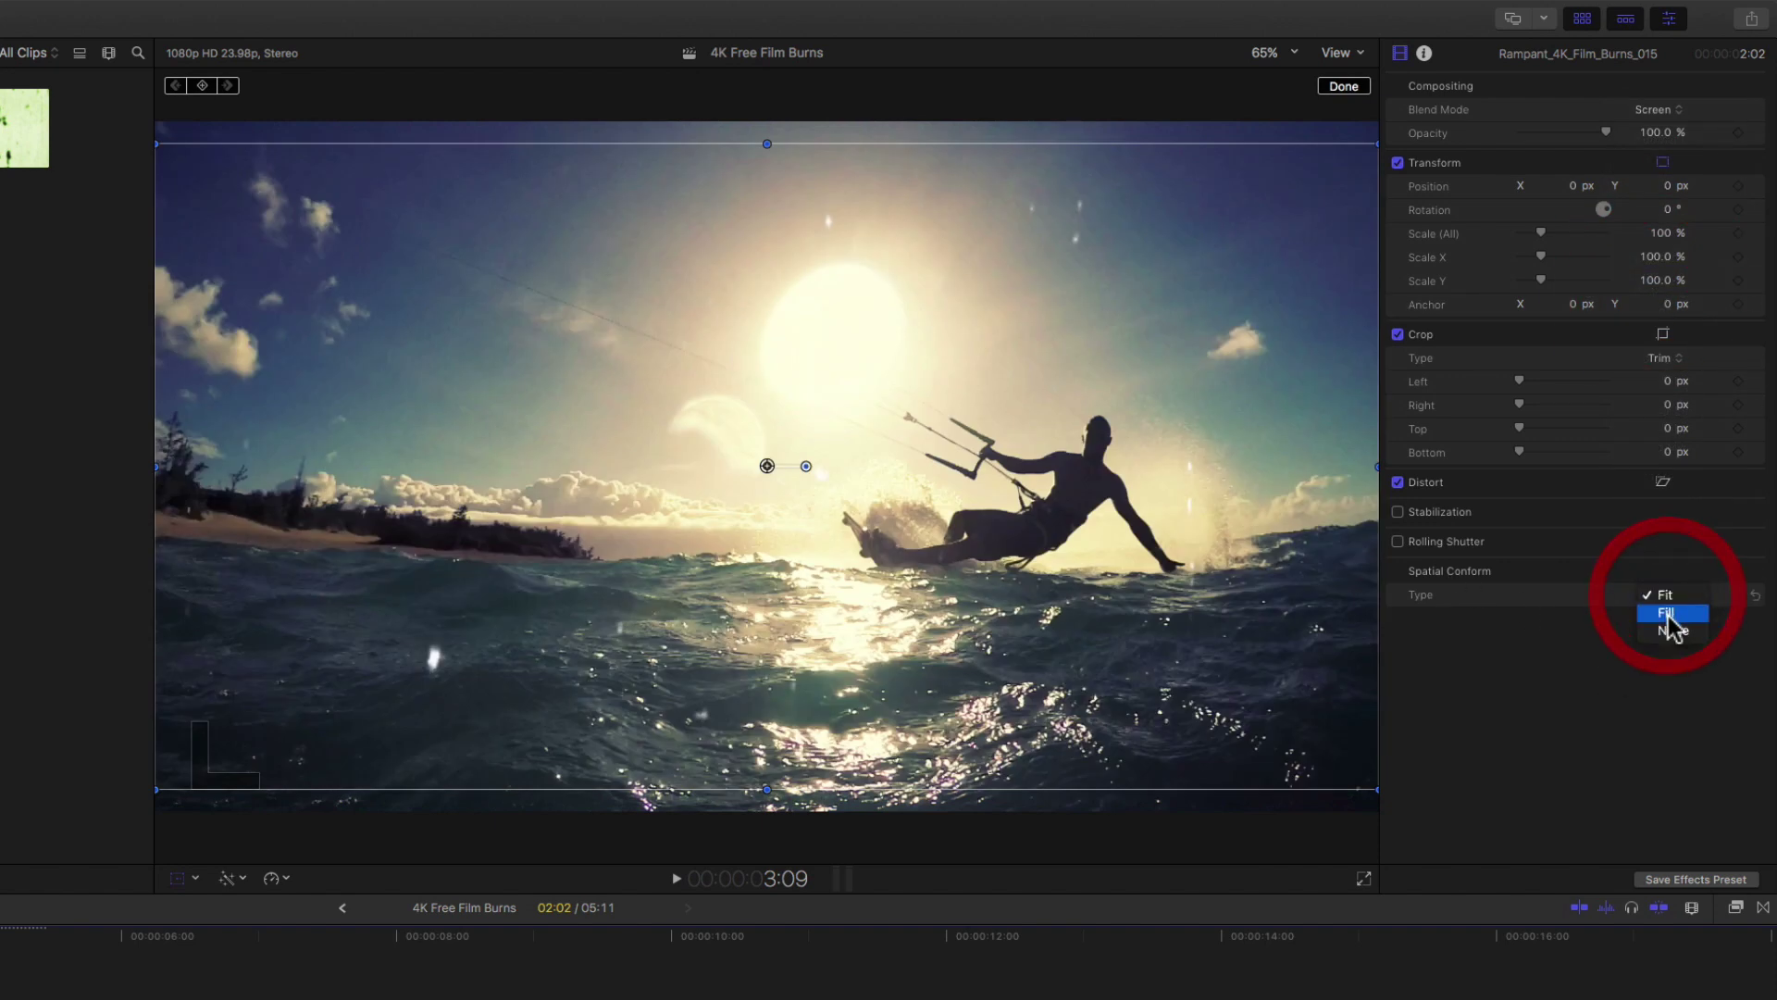
click(1668, 624)
click(1672, 600)
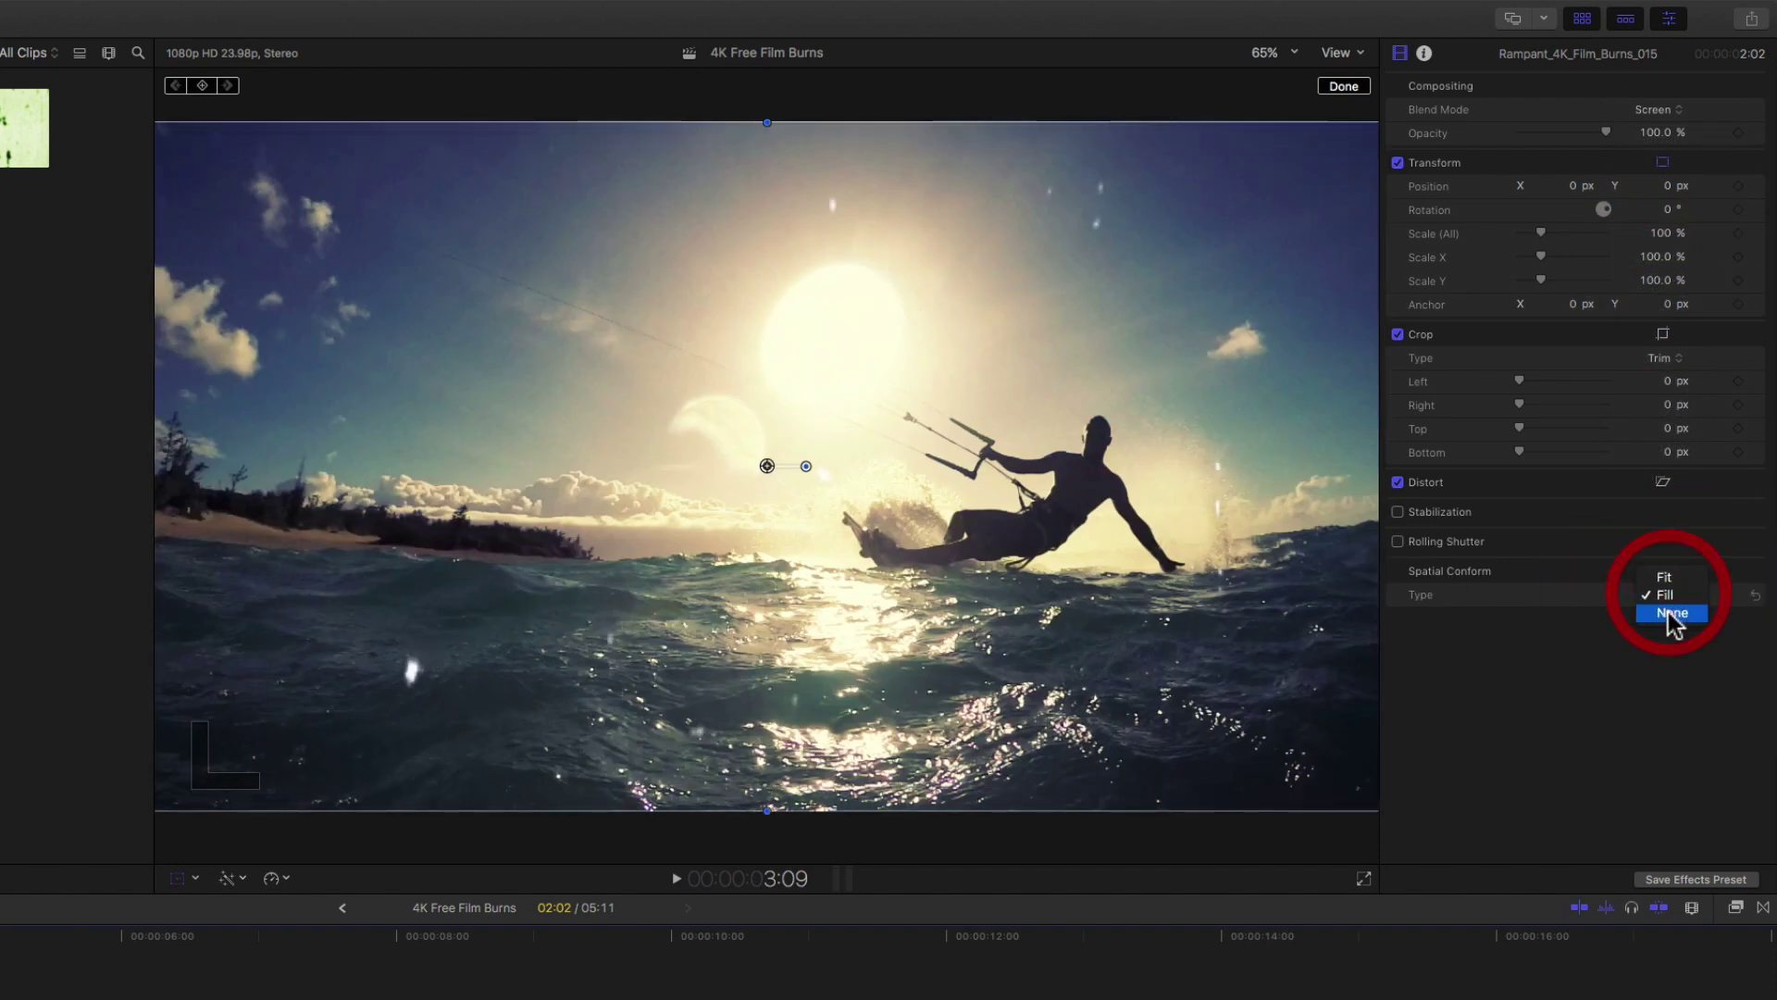
click(1668, 615)
click(1669, 603)
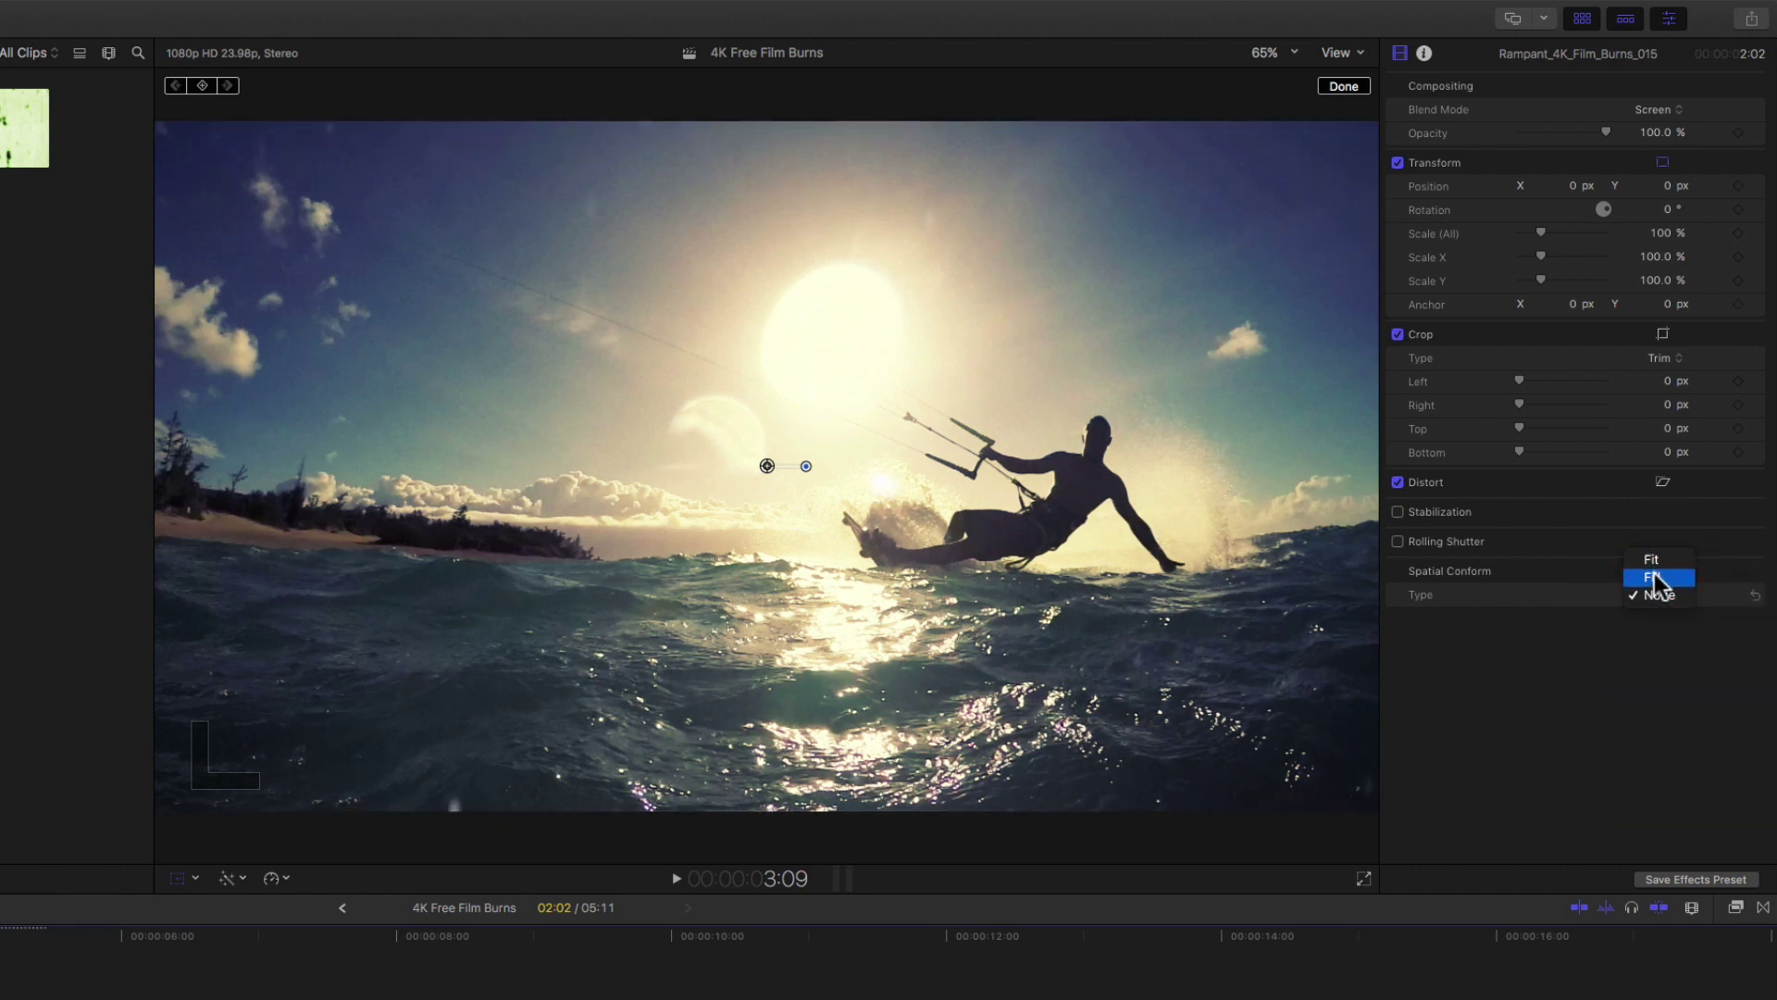
click(1653, 577)
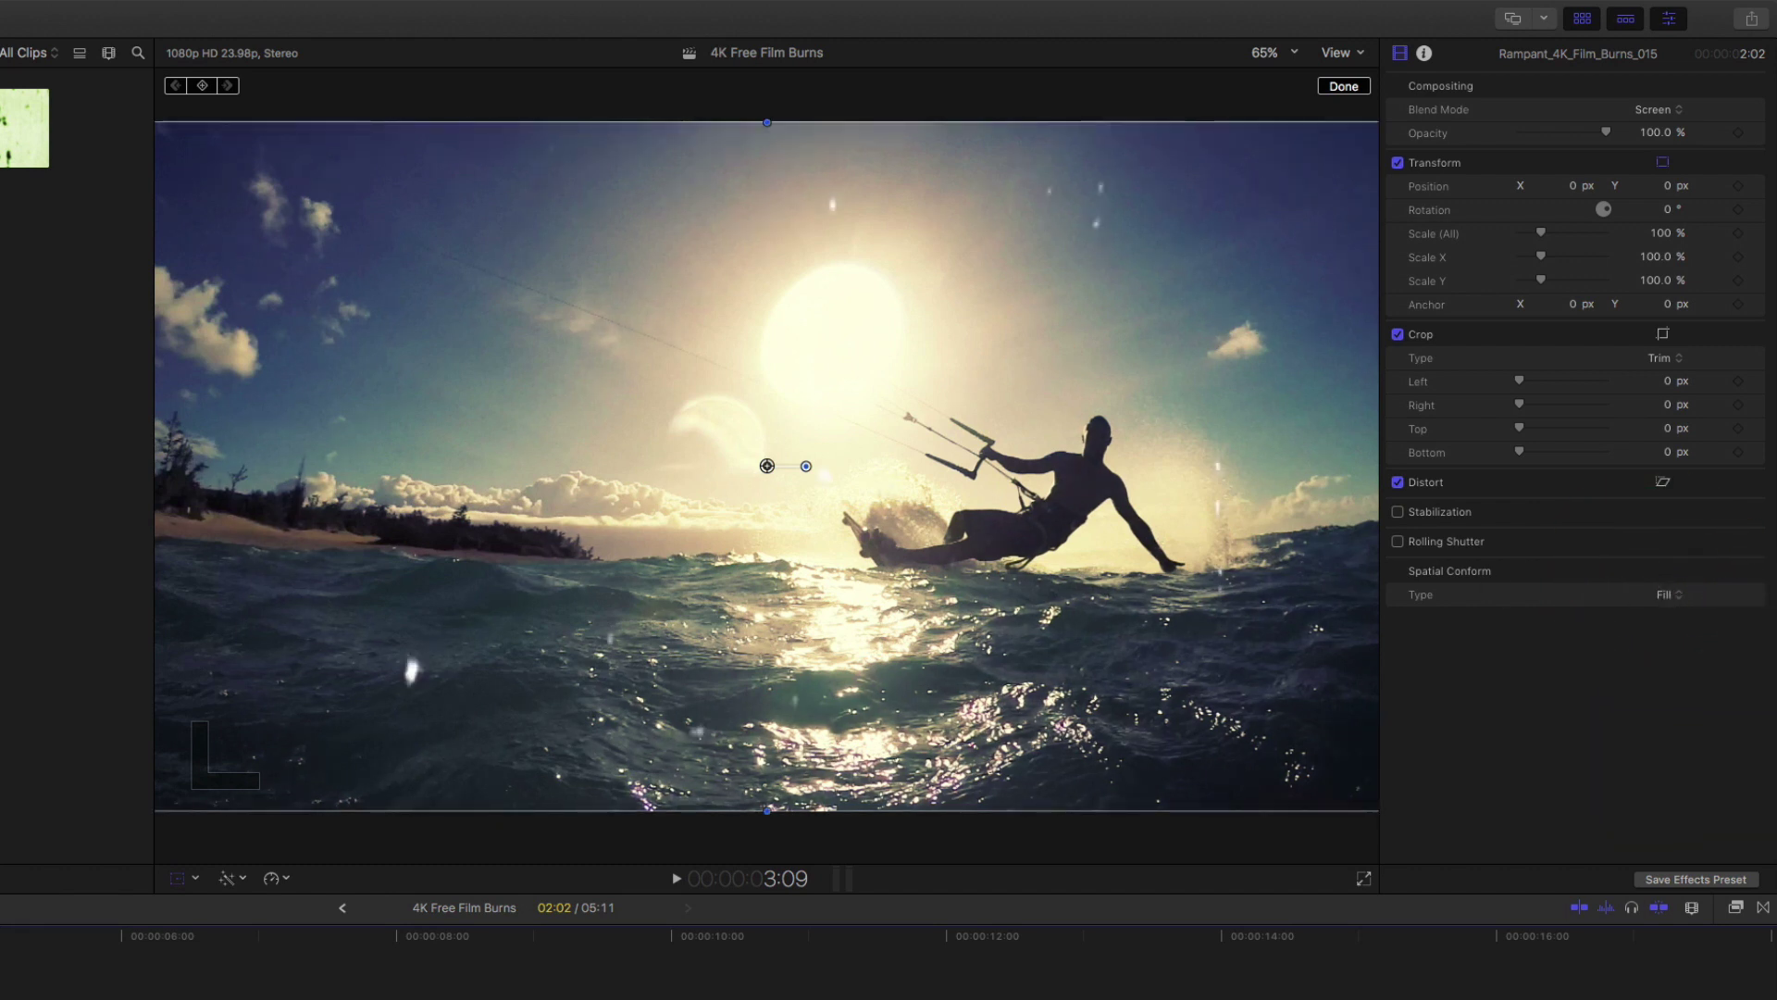
key(space)
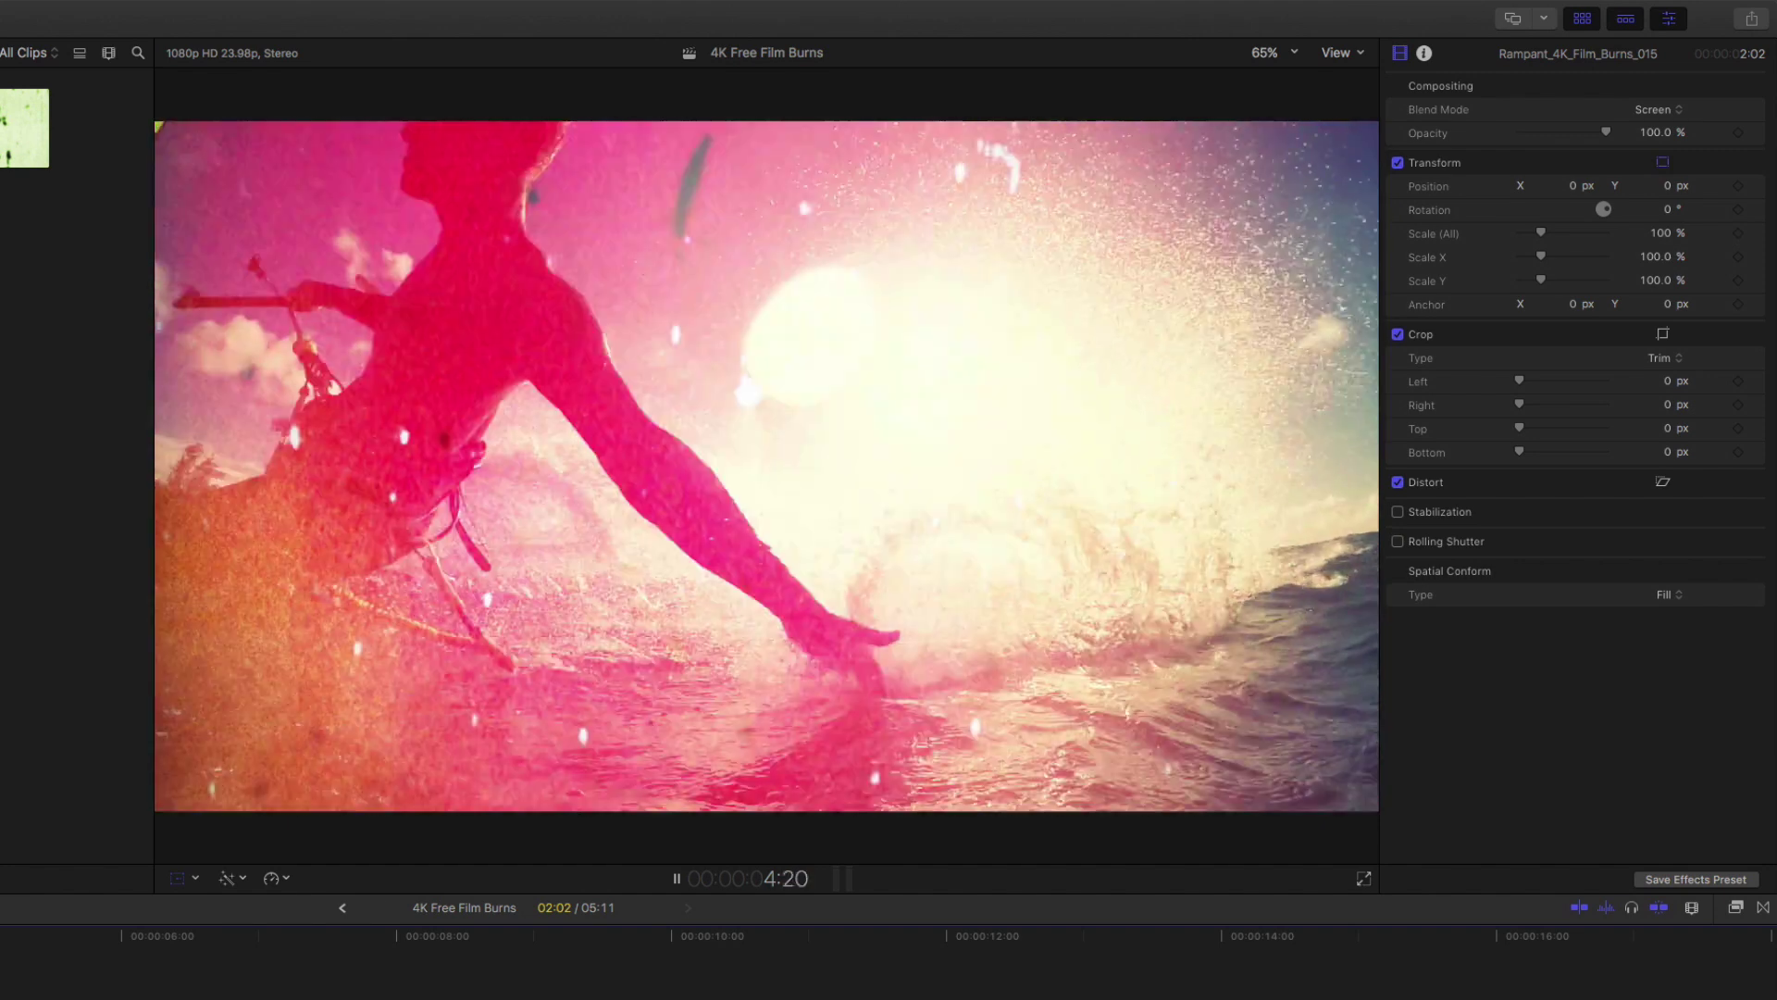
key(space)
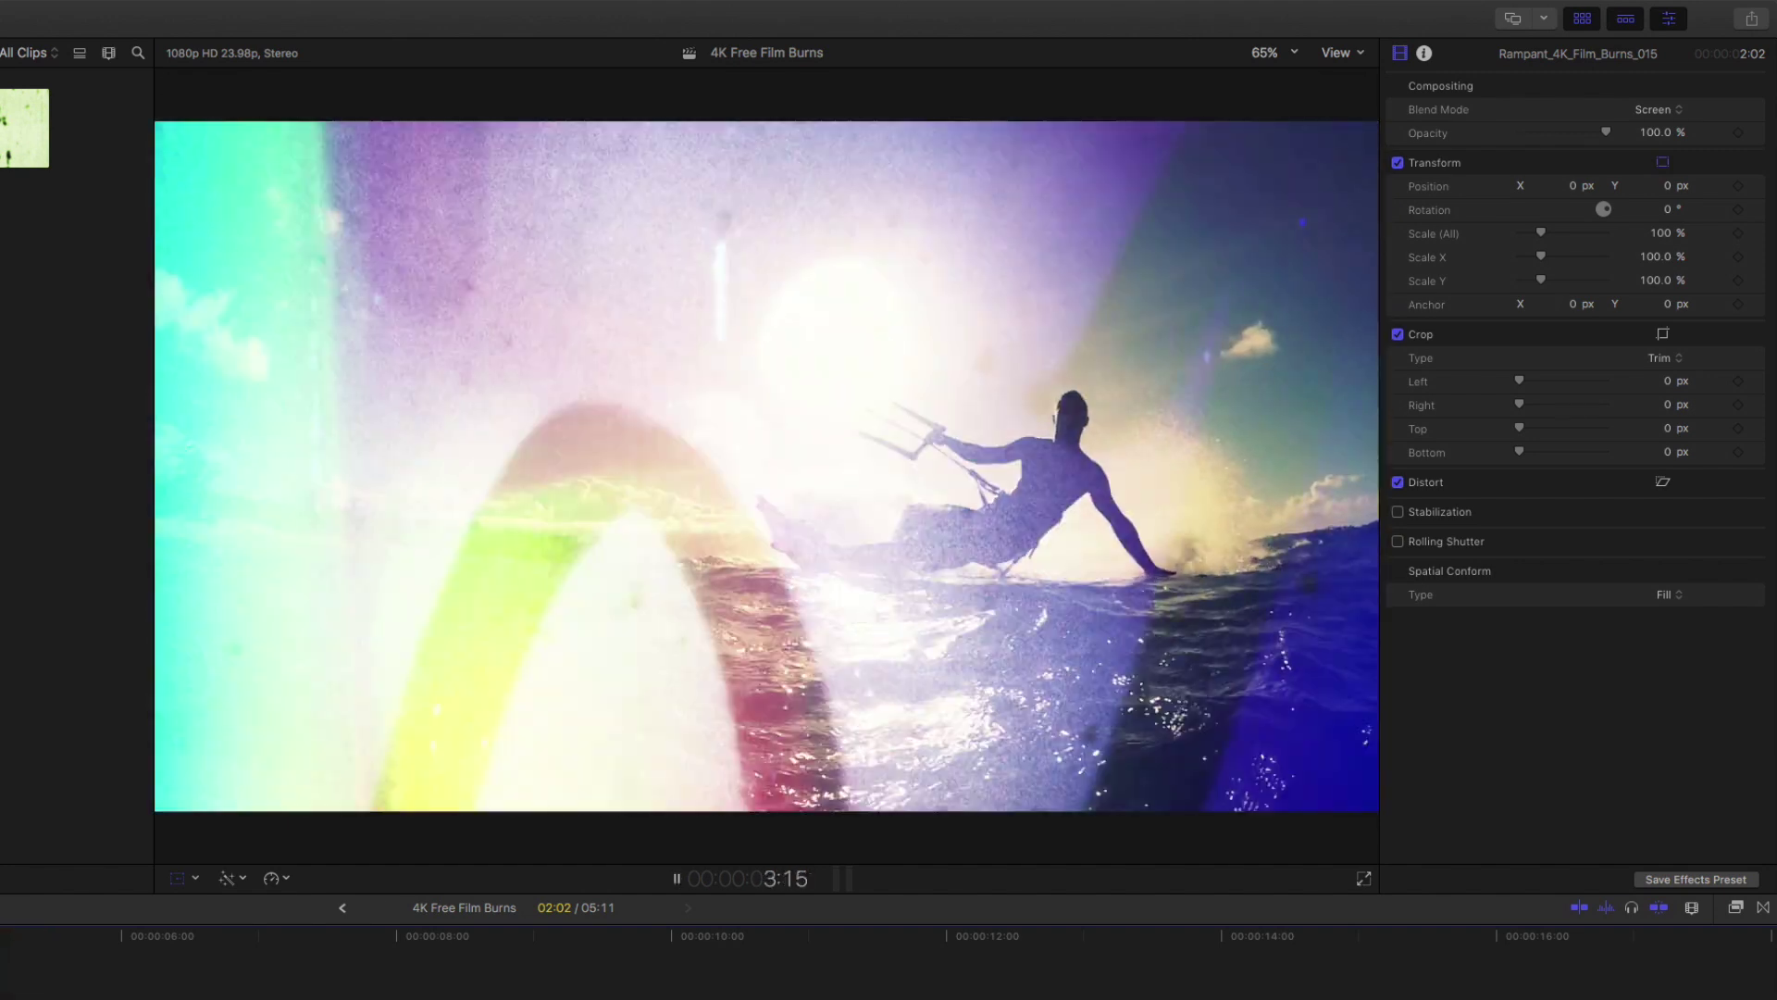